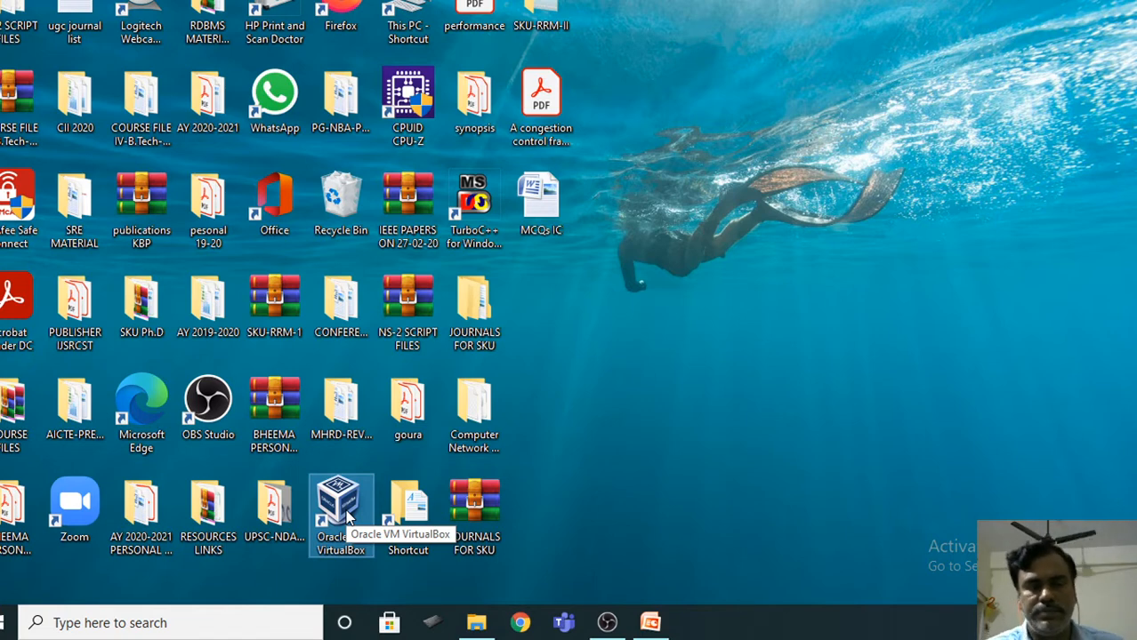
# - Open Oracle VM VirtualBox in a maximized window and start the ubuntu20.04 virtual machine
pyautogui.doubleClick(347, 517)
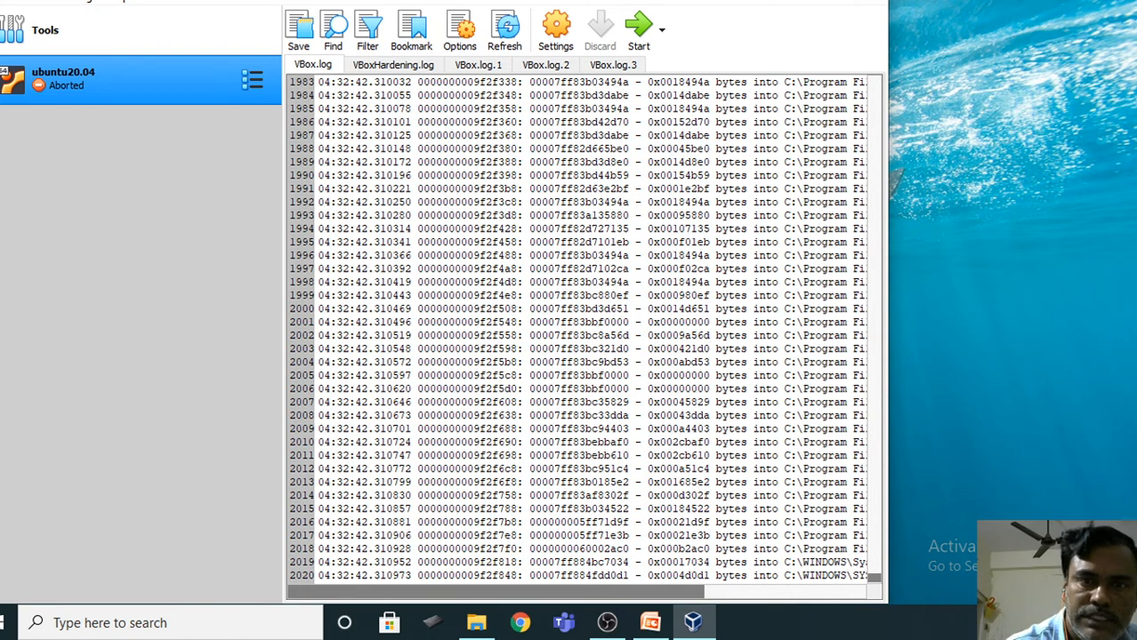
pyautogui.press('super+Up')
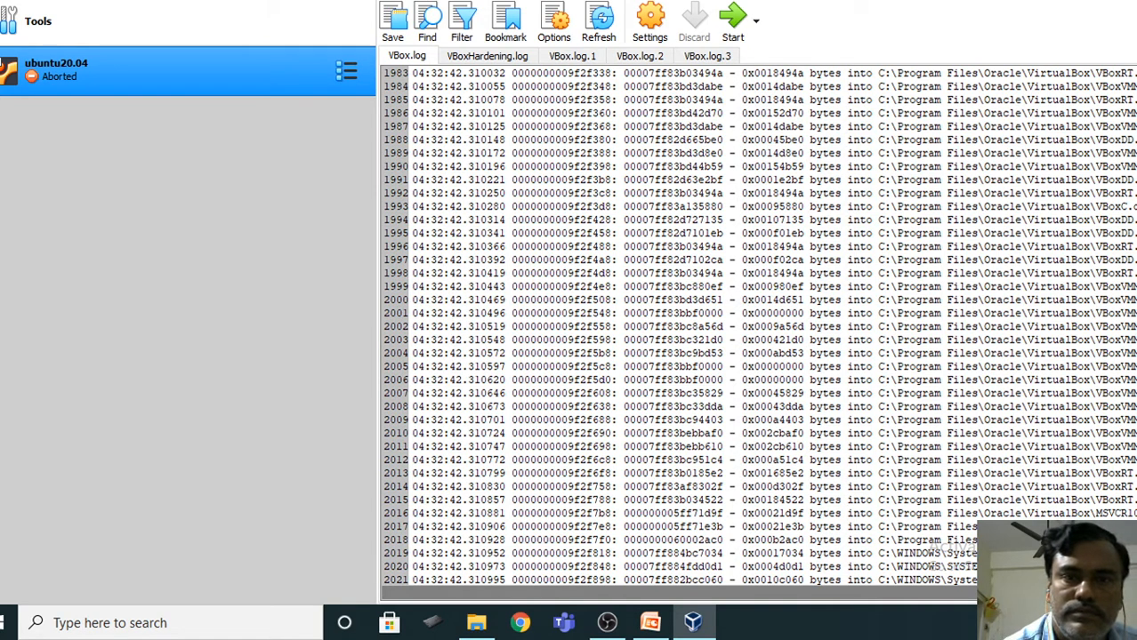
pyautogui.click(733, 22)
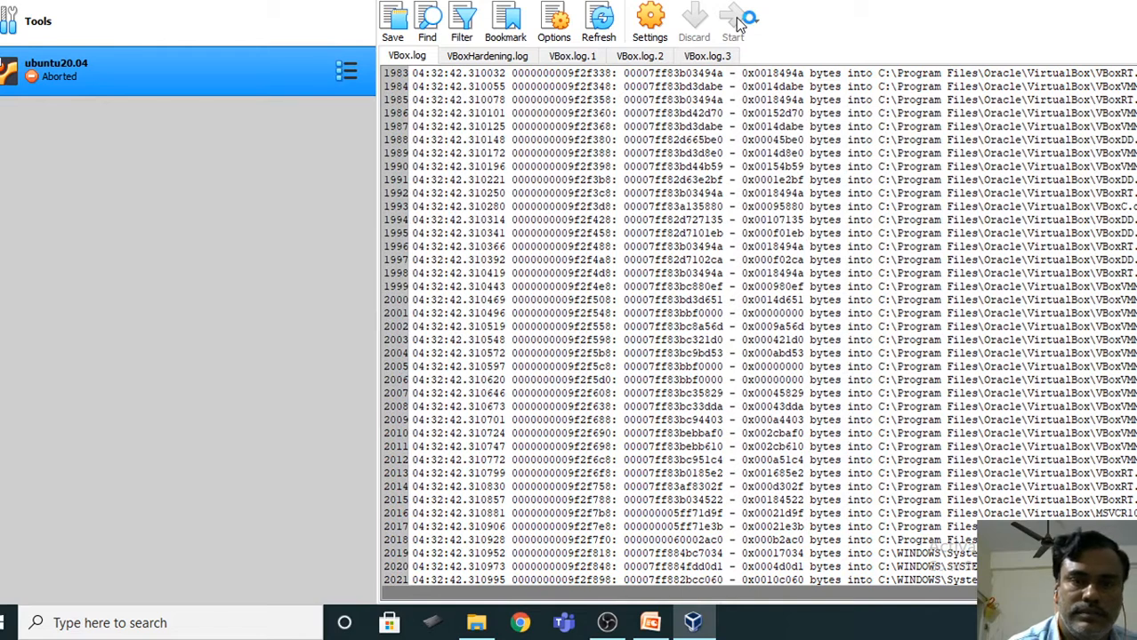
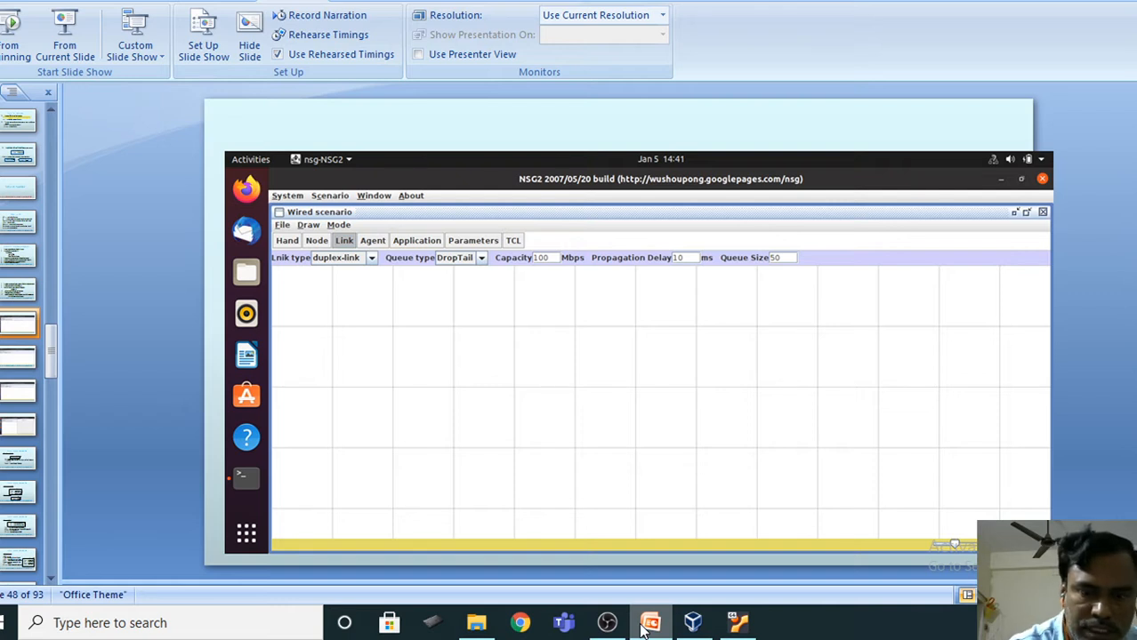
# - View the presentation slide showing the NSG2 agent settings and return to the link settings slide
pyautogui.press('pagedown')
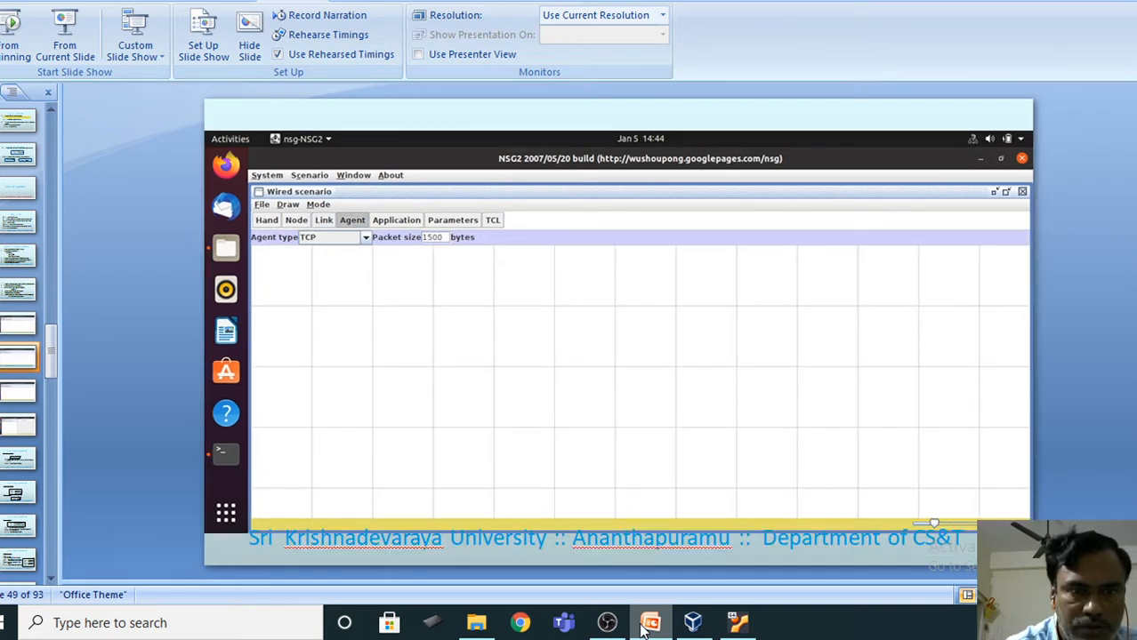
pyautogui.press('pageup')
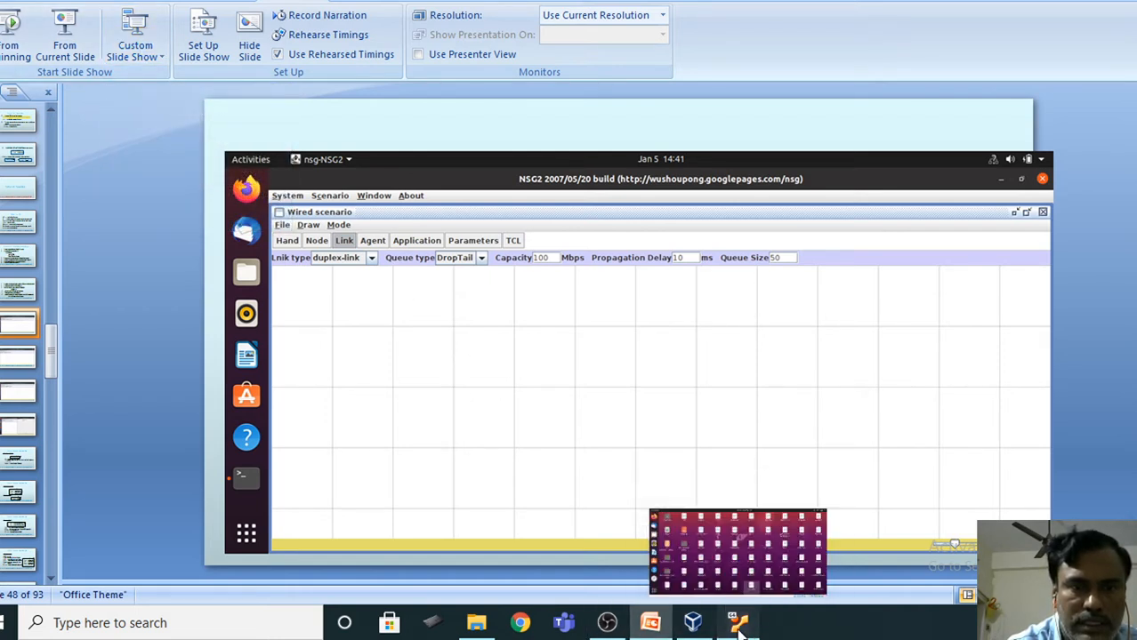
# - Switch to the Ubuntu virtual machine and open a maximized Terminal window
pyautogui.click(700, 571)
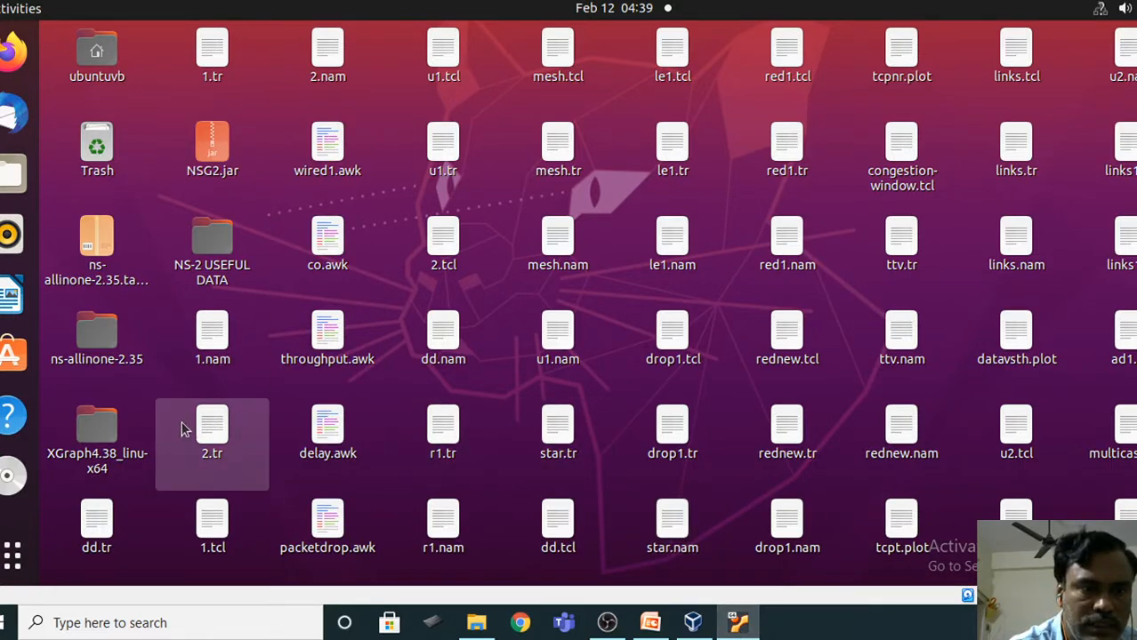
pyautogui.click(11, 557)
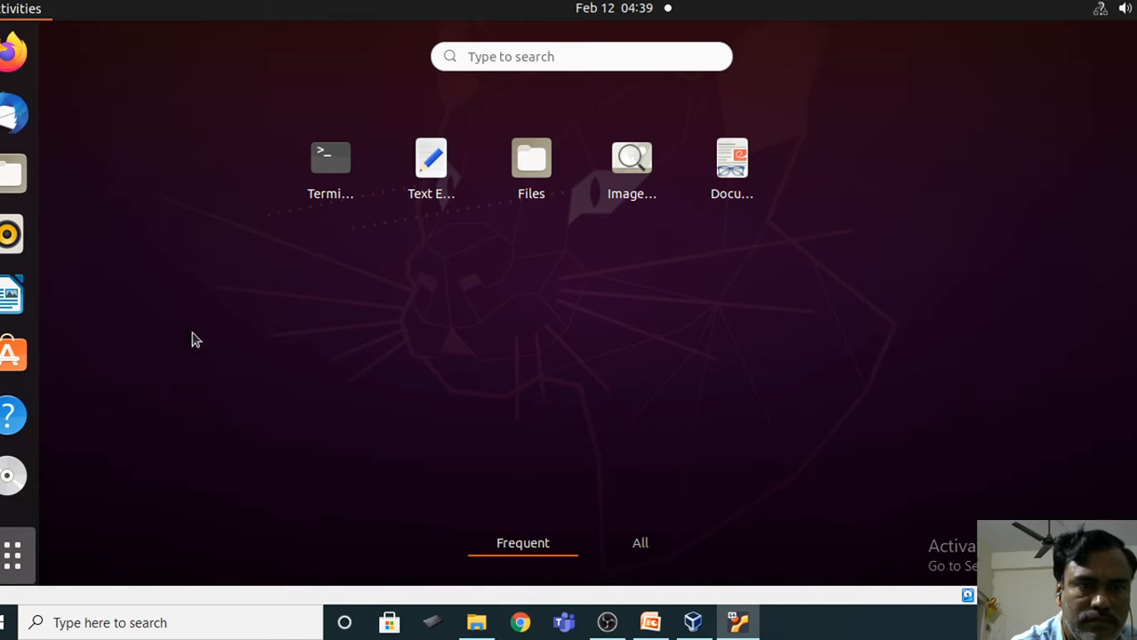
pyautogui.click(331, 156)
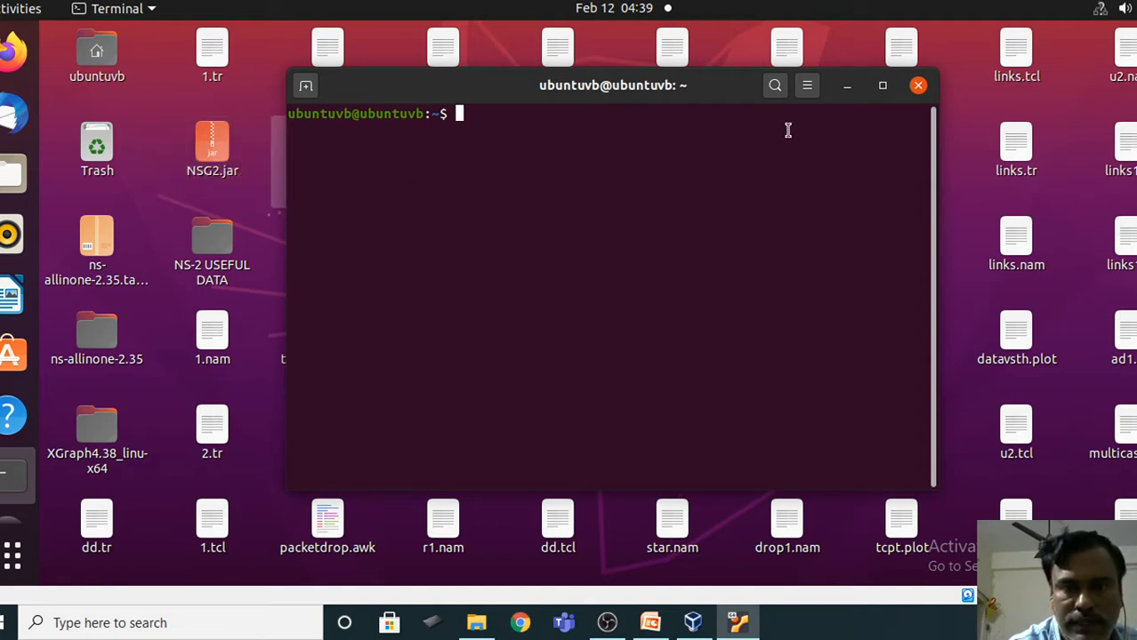
pyautogui.click(883, 87)
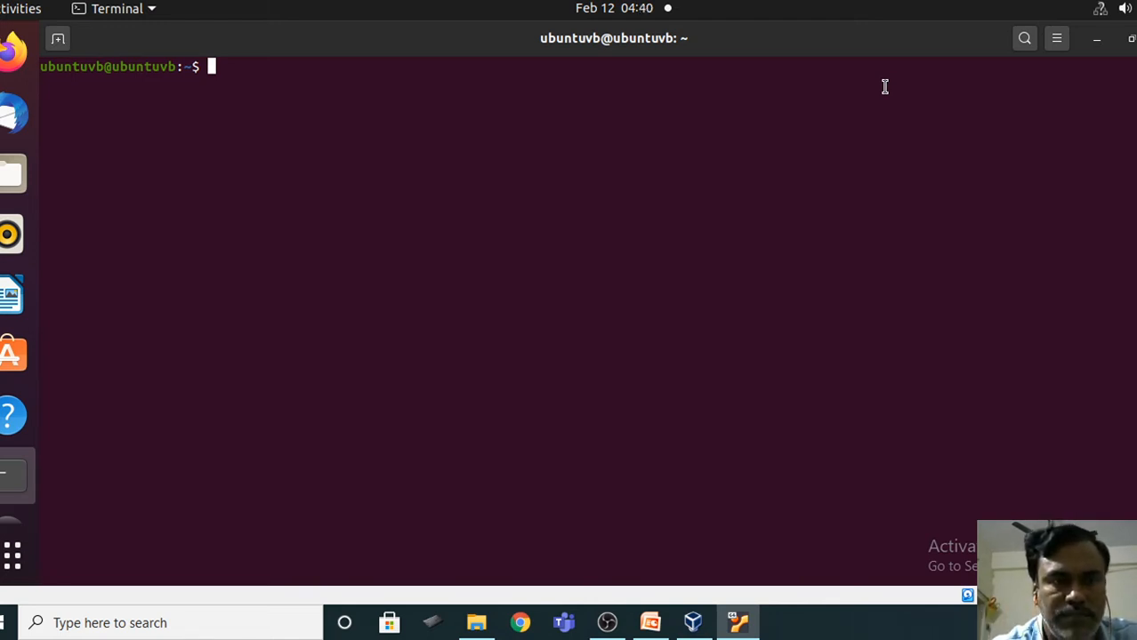
# - Change the terminal's working directory to Desktop with cd Desktop
pyautogui.write('cd')
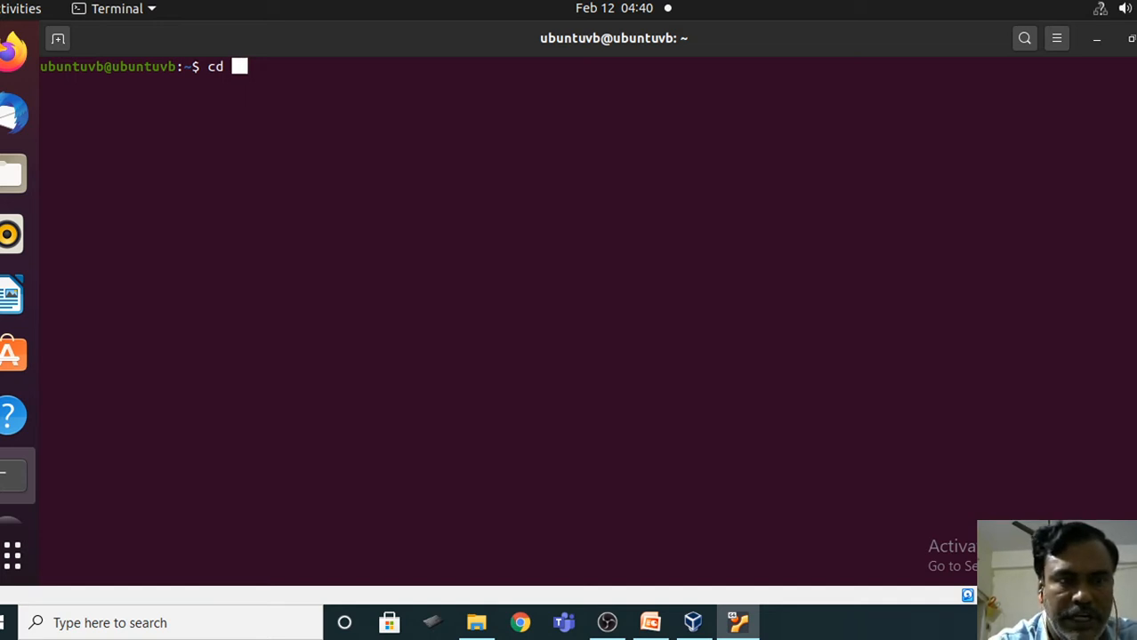
pyautogui.write('Desk')
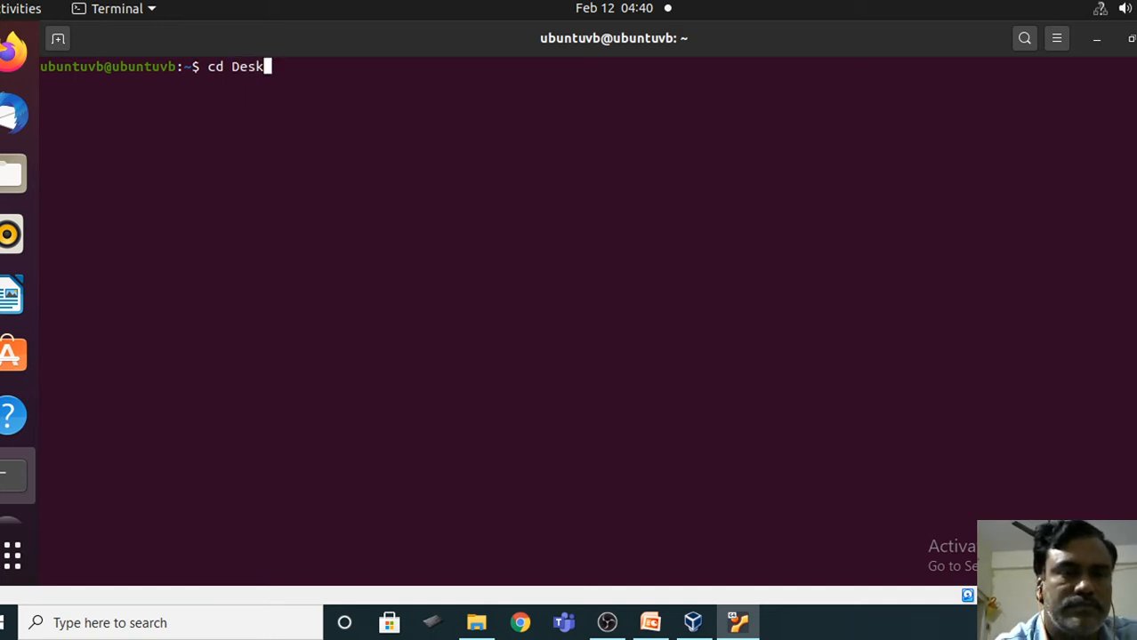
pyautogui.write('top')
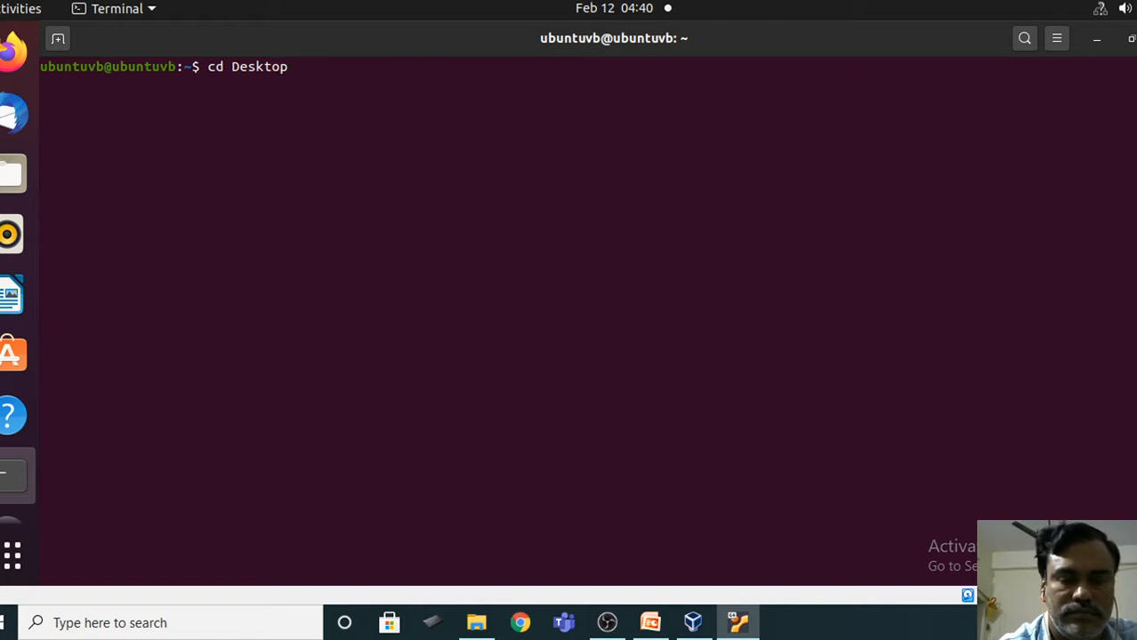
pyautogui.press('Return')
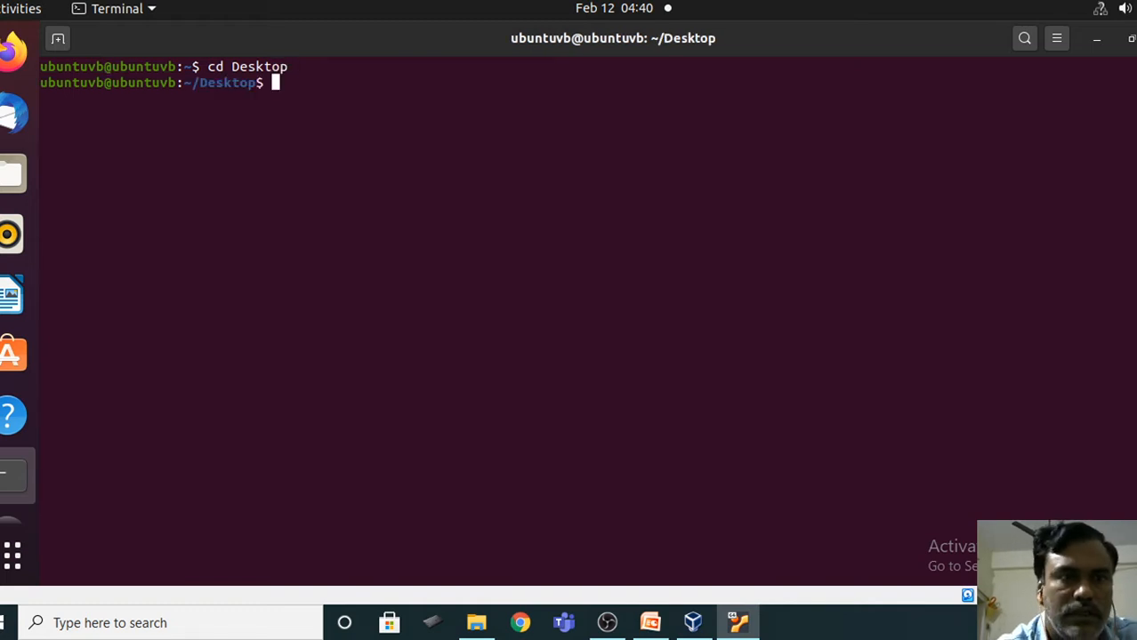
# - List the Desktop directory's files with ls and clear the terminal screen
pyautogui.write('l')
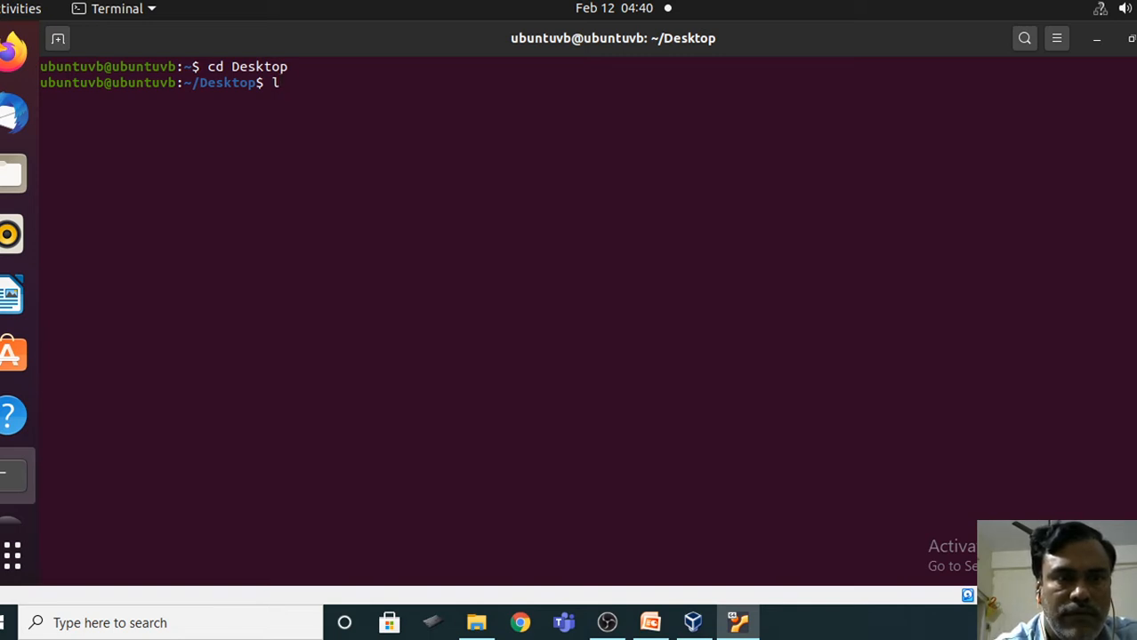
pyautogui.write('s')
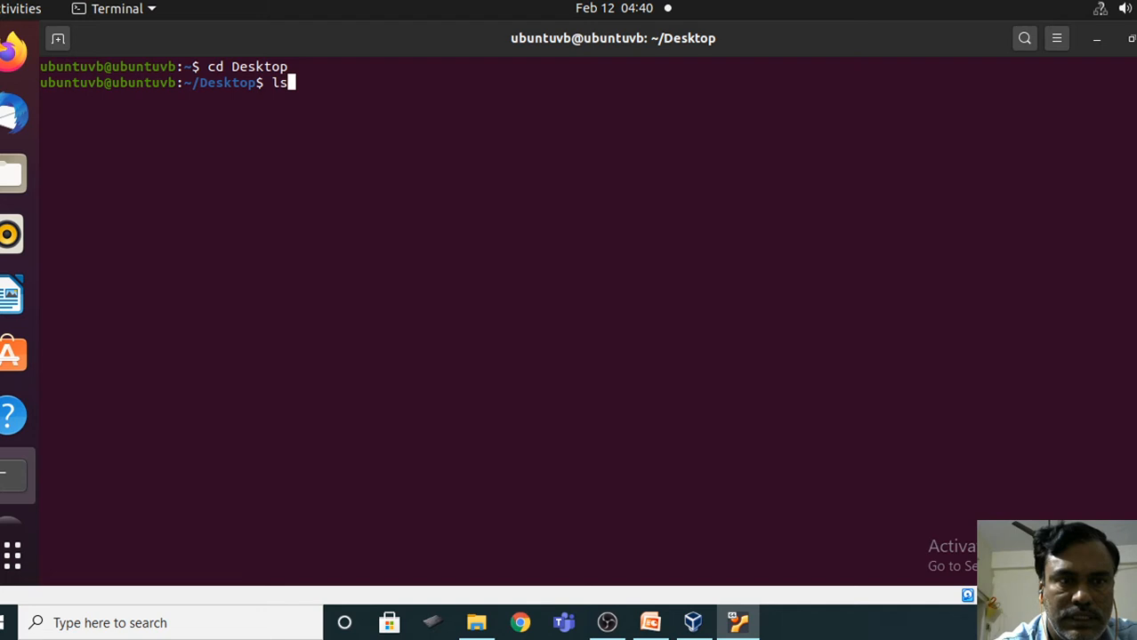
pyautogui.press('Return')
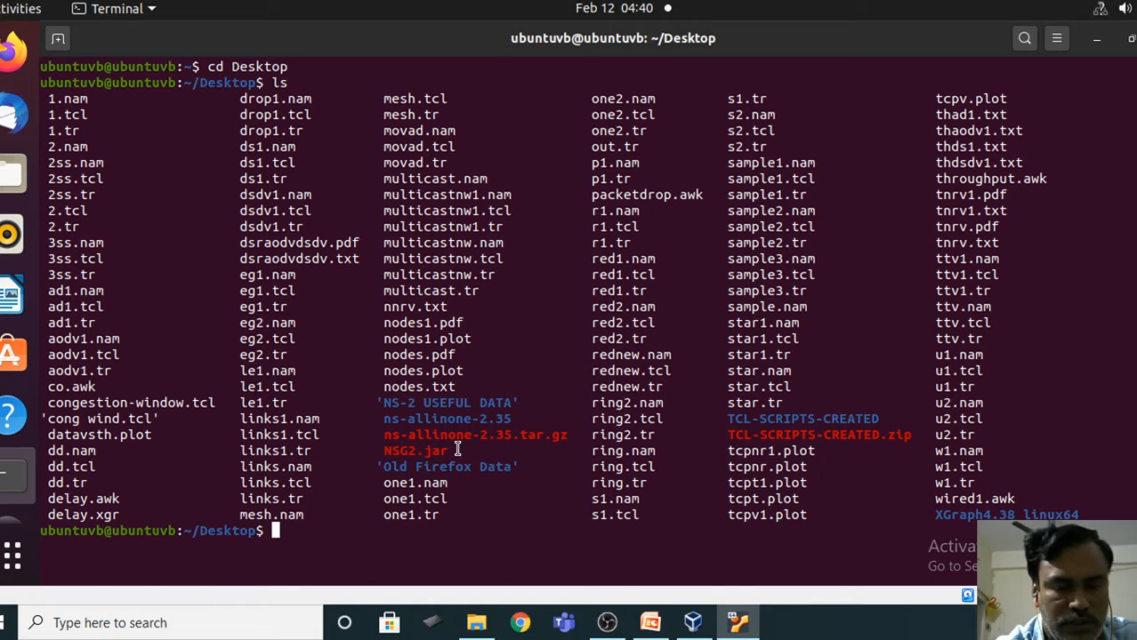
pyautogui.write('clea')
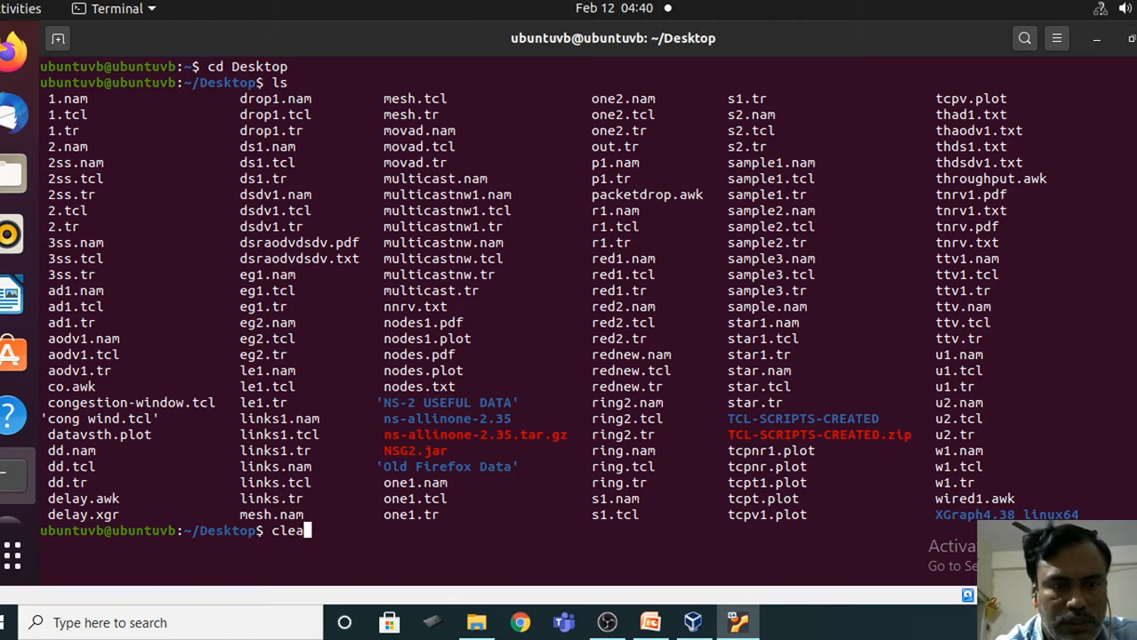
pyautogui.write('r')
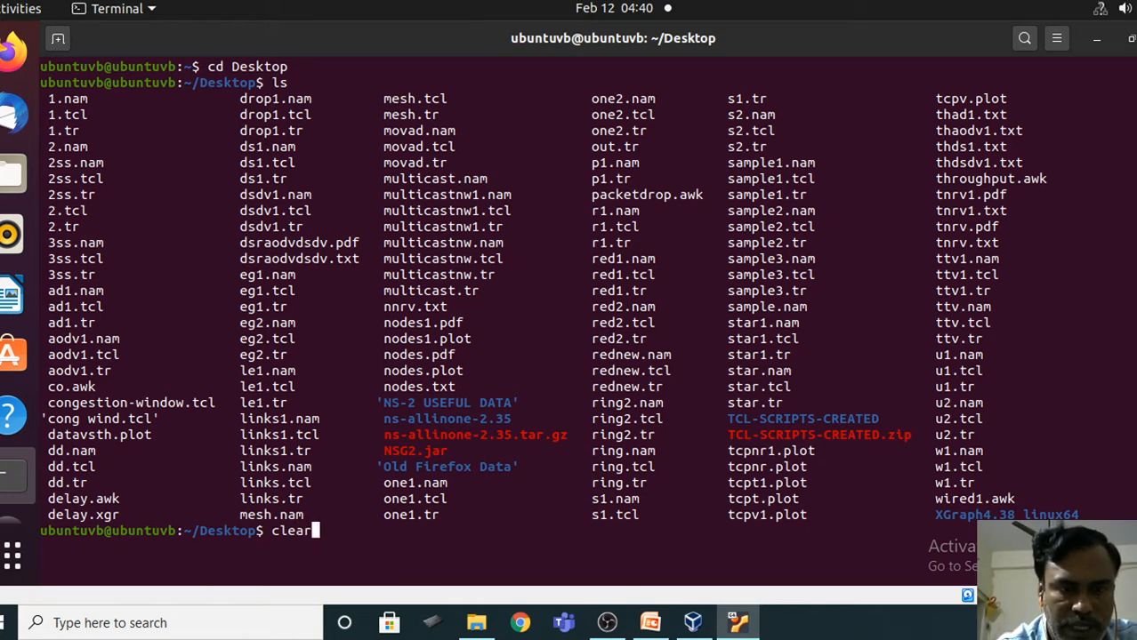
pyautogui.press('Return')
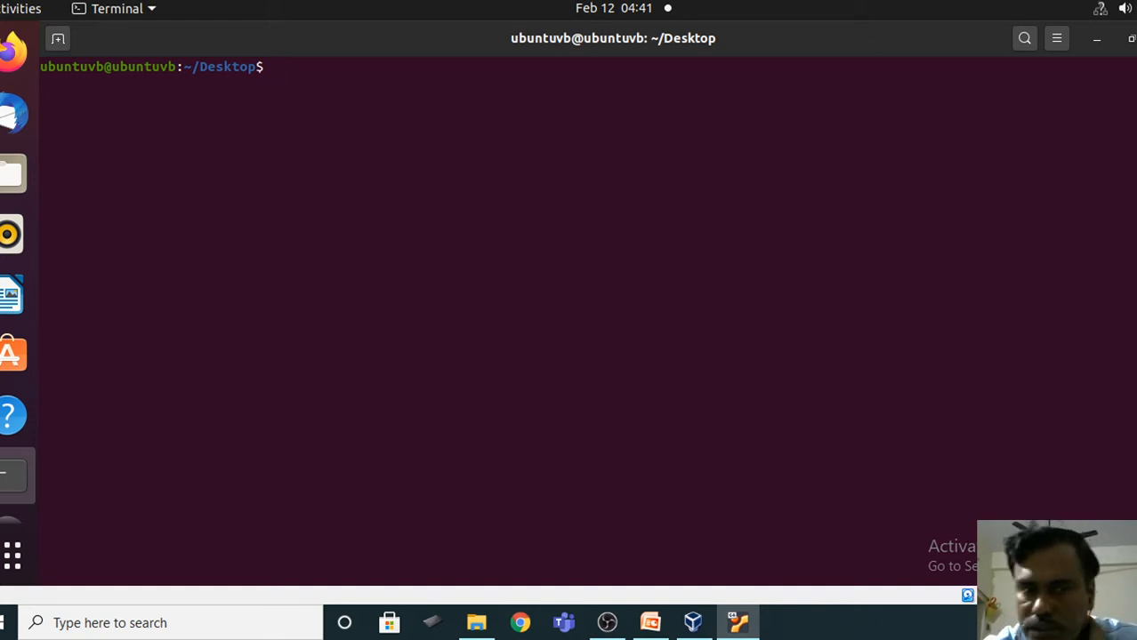
# - Launch the NSG2 scenario generator by running java -jar NSG2.jar from the Desktop directory
pyautogui.write('j')
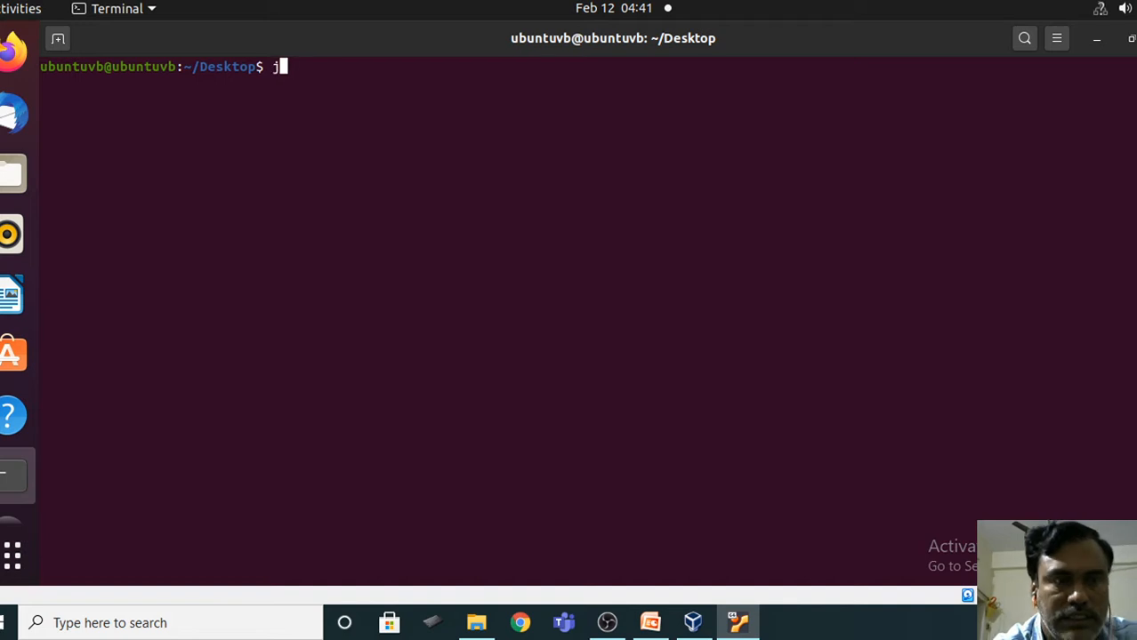
pyautogui.write('ava -')
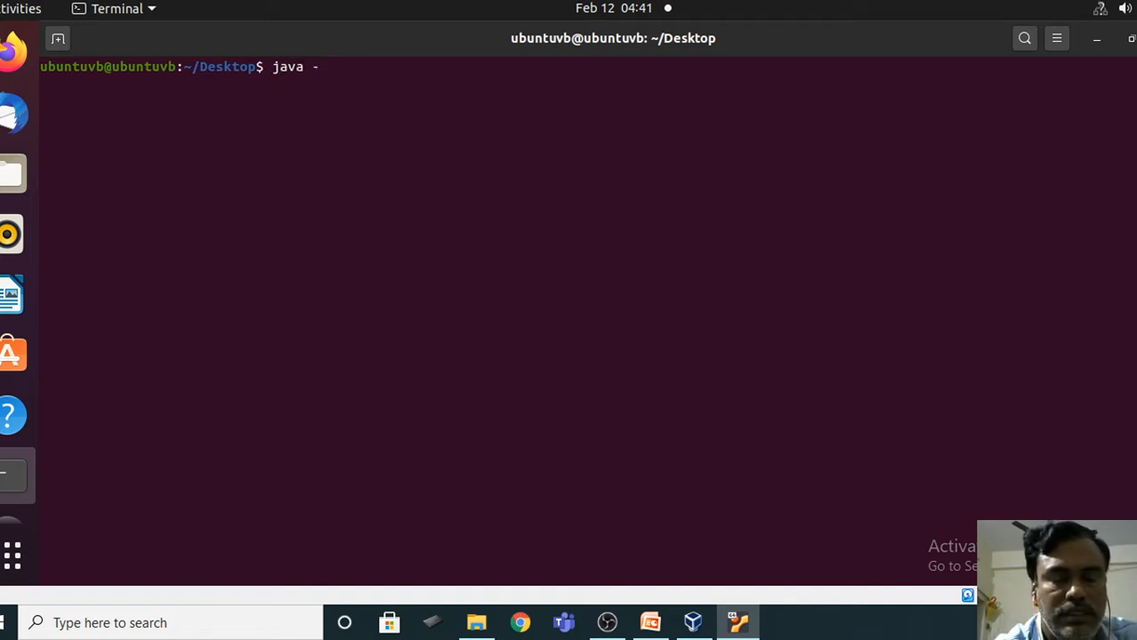
pyautogui.write('jar ')
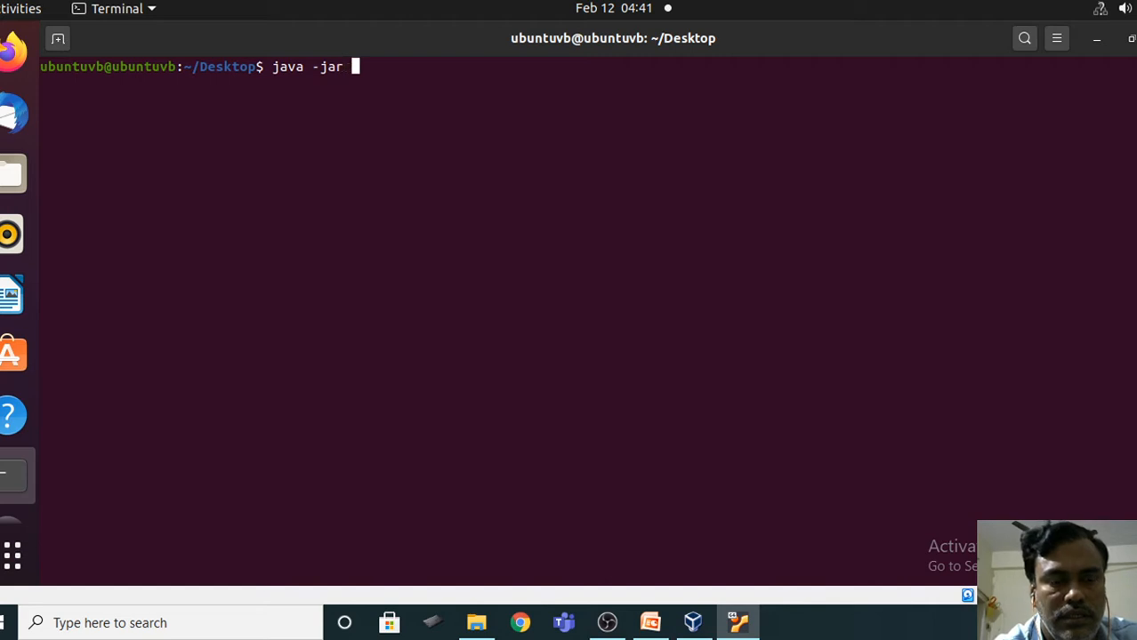
pyautogui.write('N')
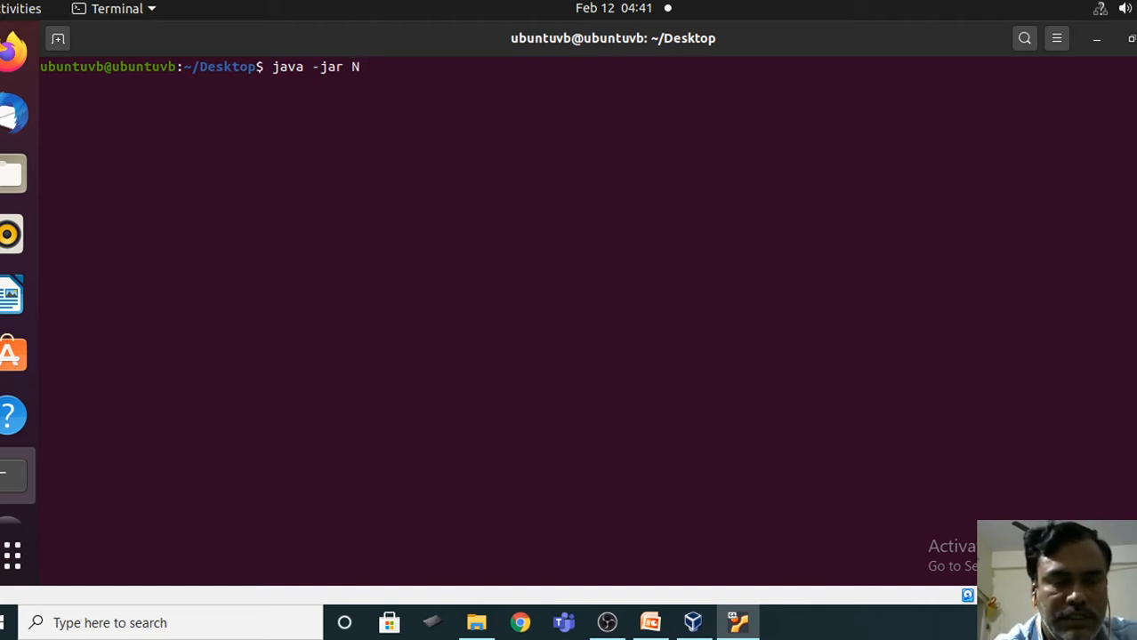
pyautogui.write('SG')
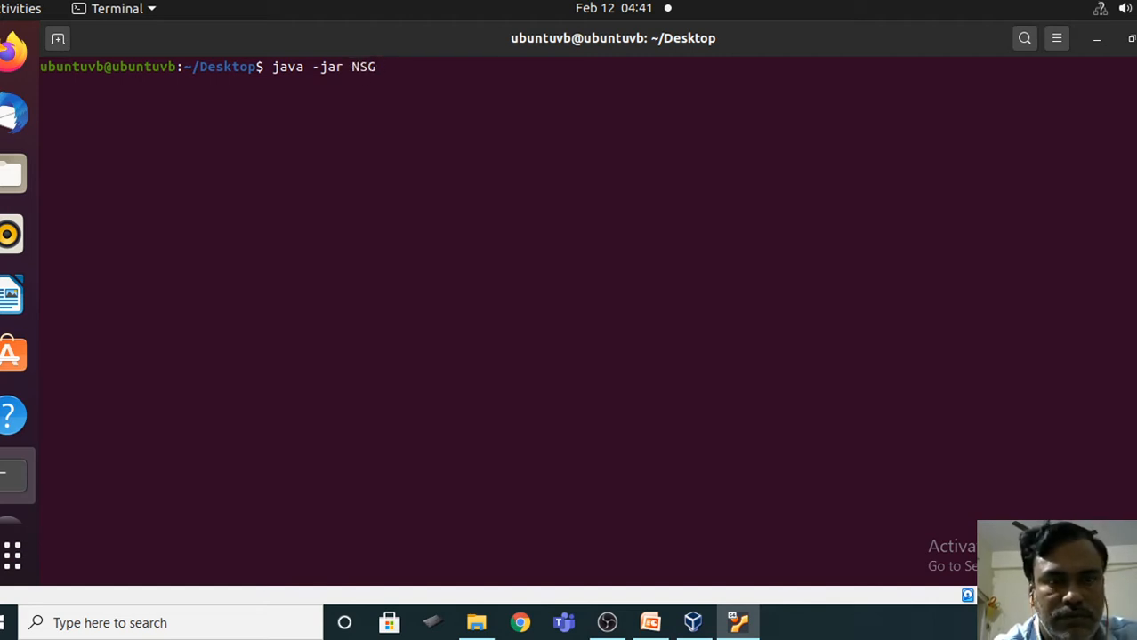
pyautogui.write('2')
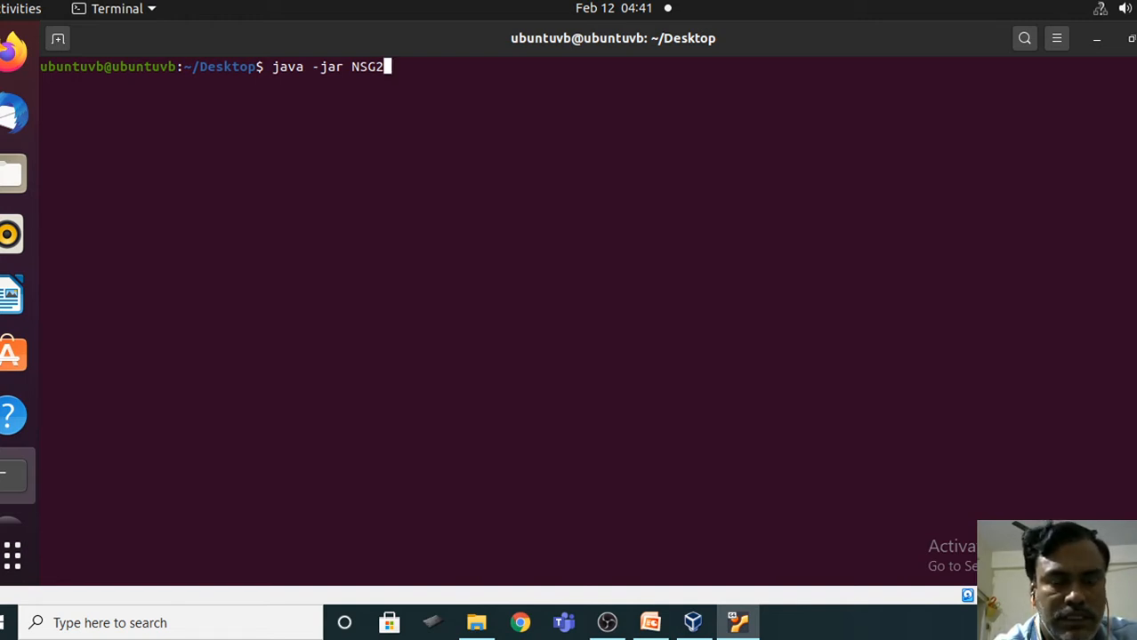
pyautogui.write('.')
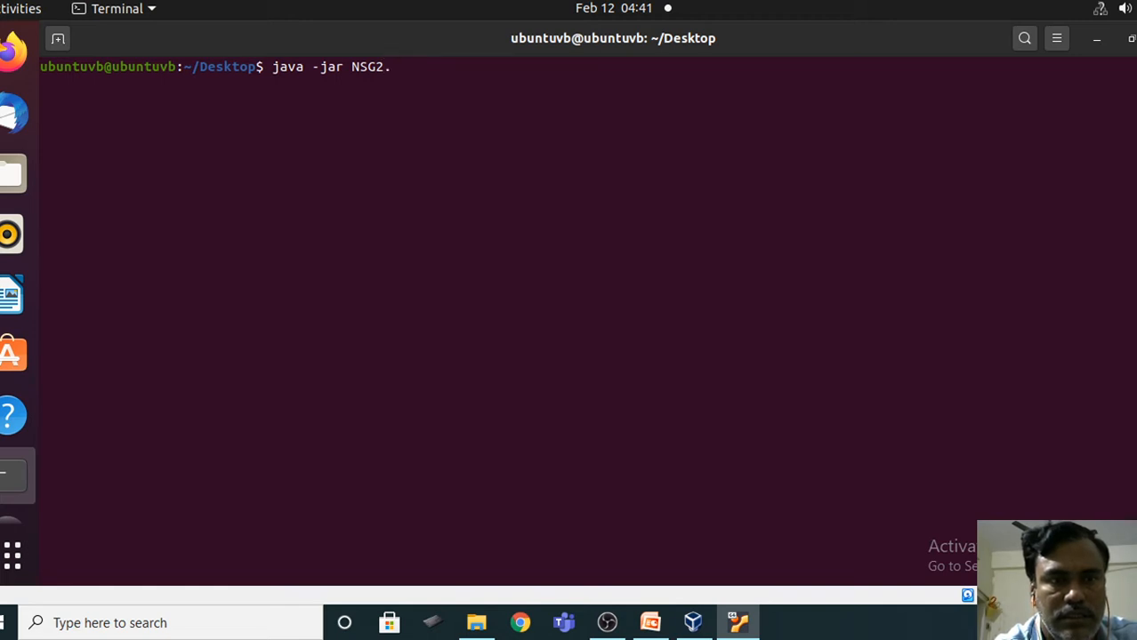
pyautogui.write('j')
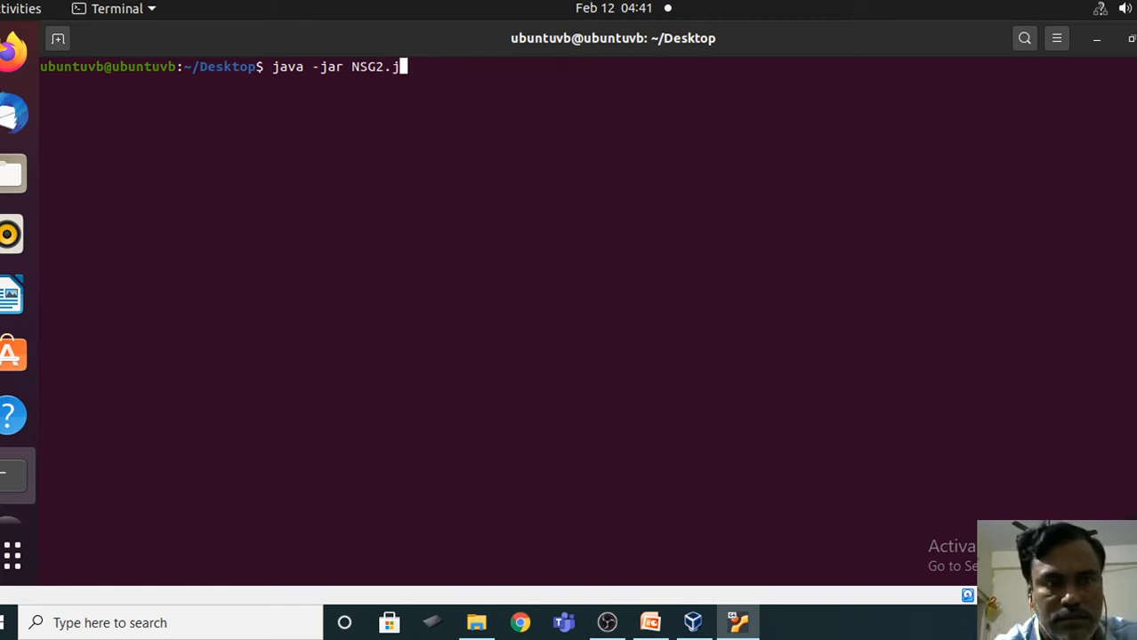
pyautogui.write('ar')
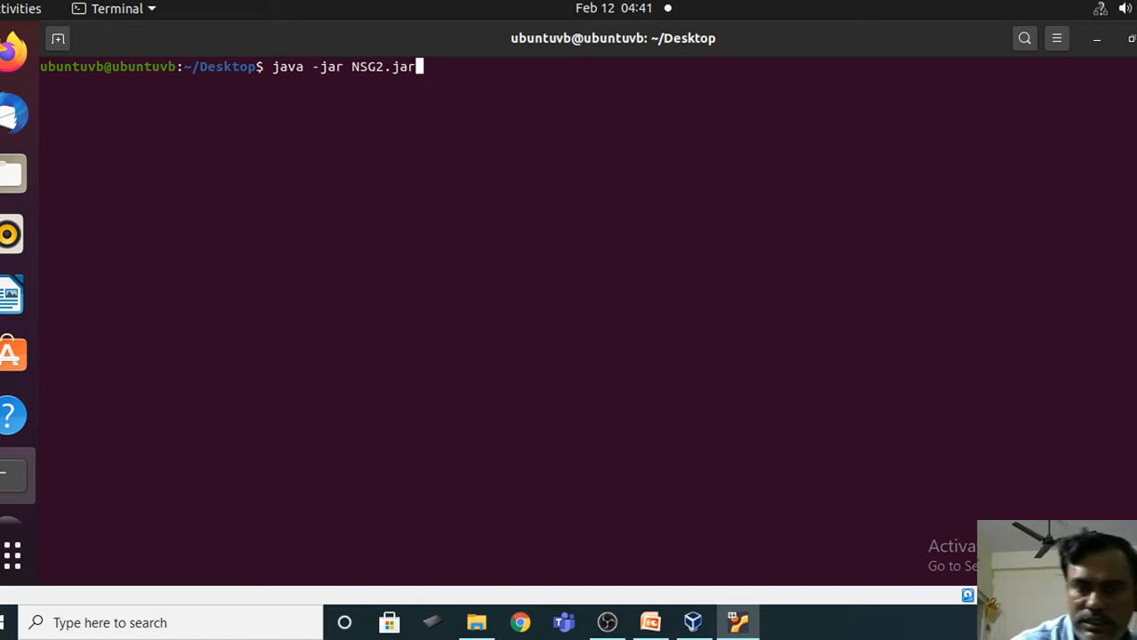
pyautogui.press('Return')
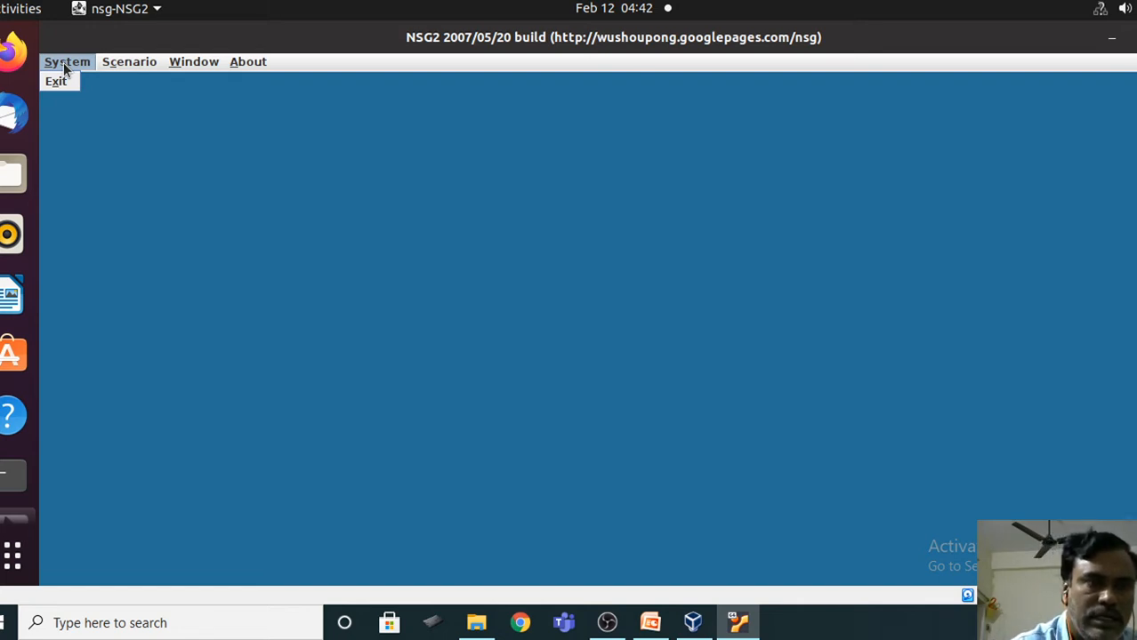
# - Create a new wired scenario in NSG2 and select the Node tool for it
pyautogui.click(124, 69)
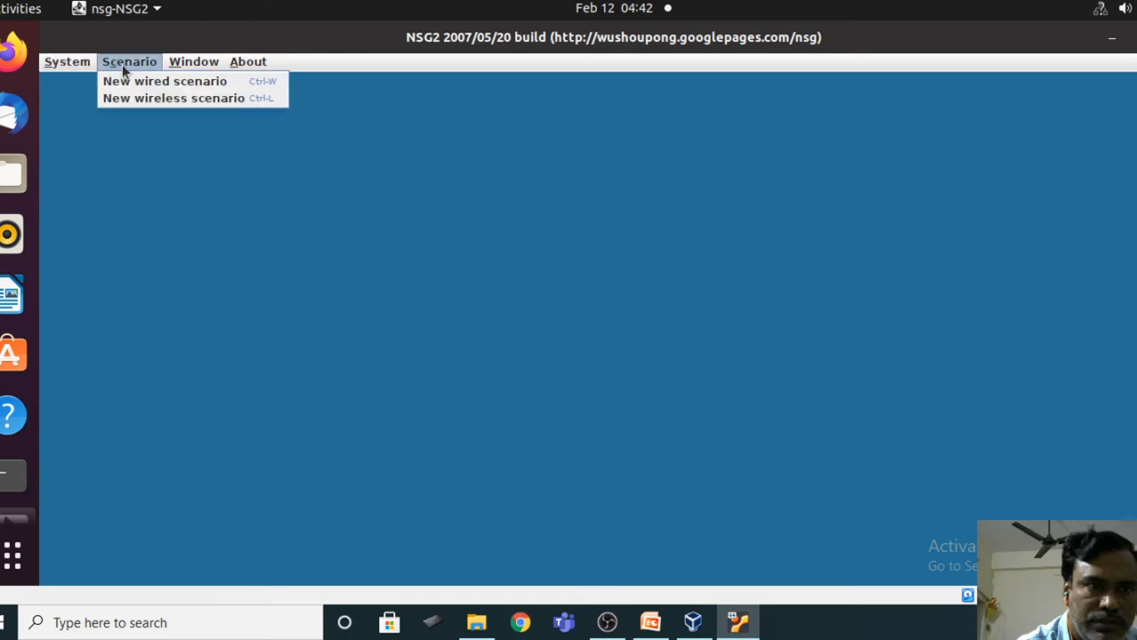
pyautogui.click(124, 70)
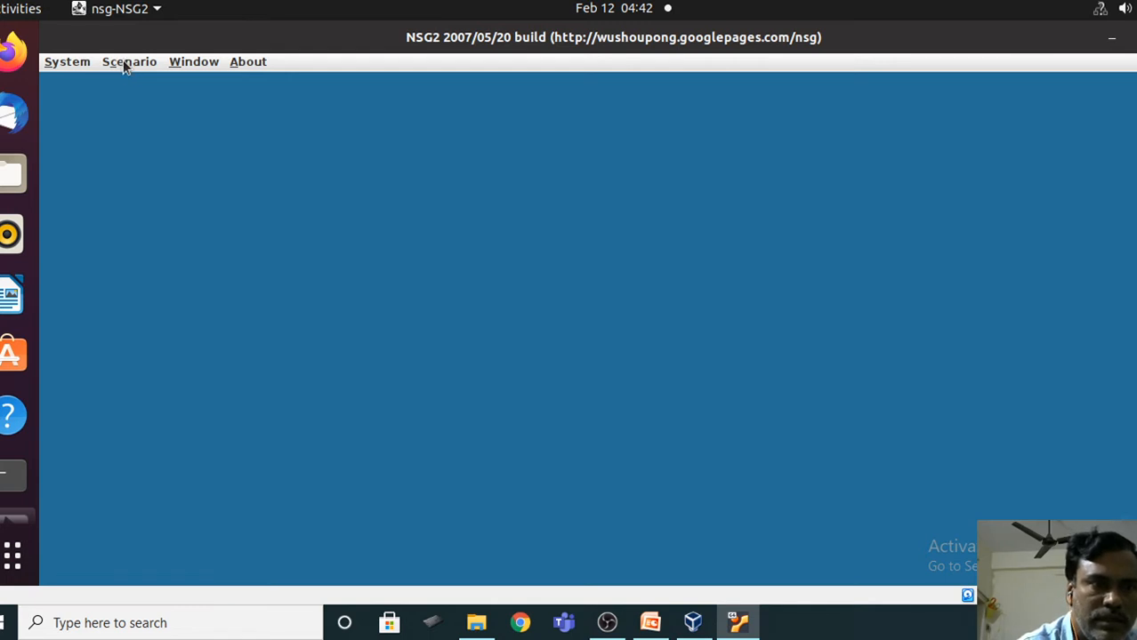
pyautogui.click(124, 67)
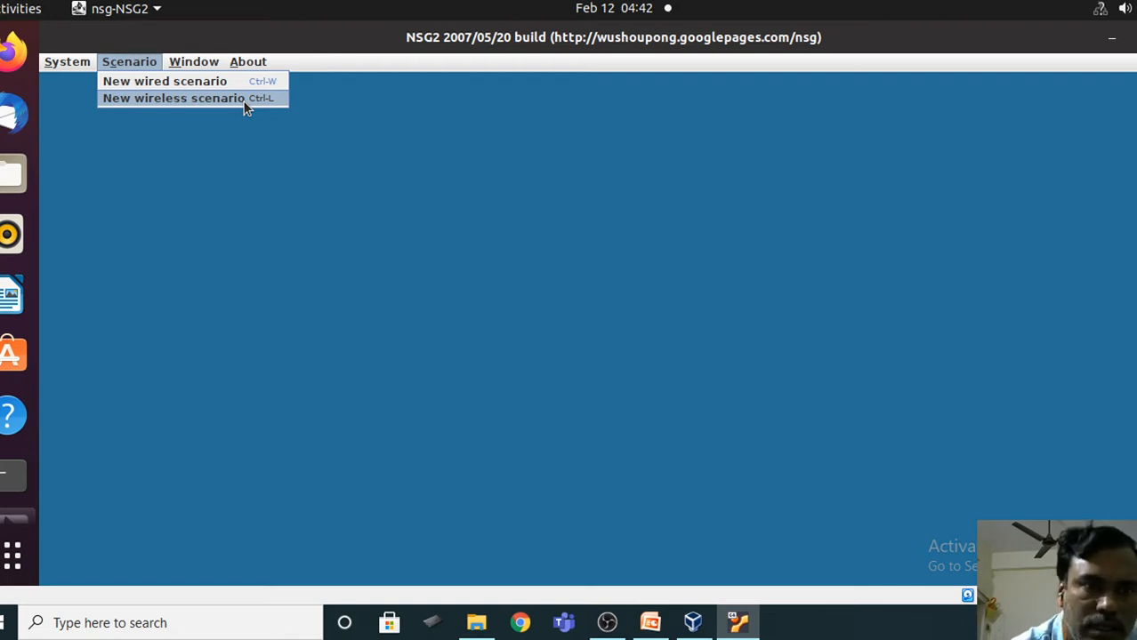
pyautogui.click(168, 82)
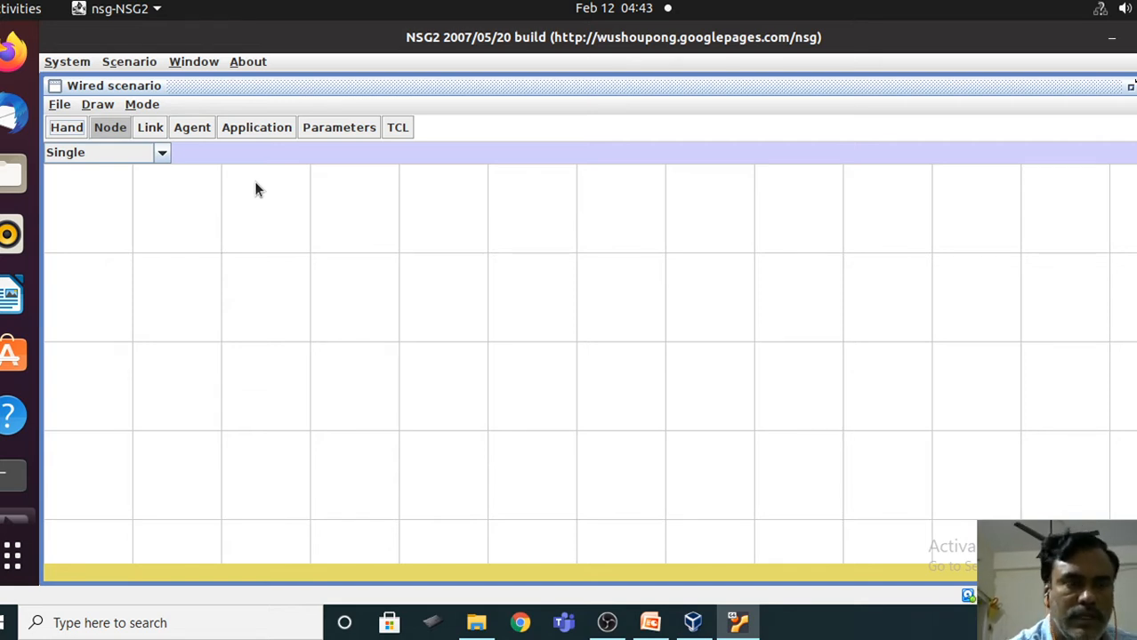
pyautogui.click(114, 126)
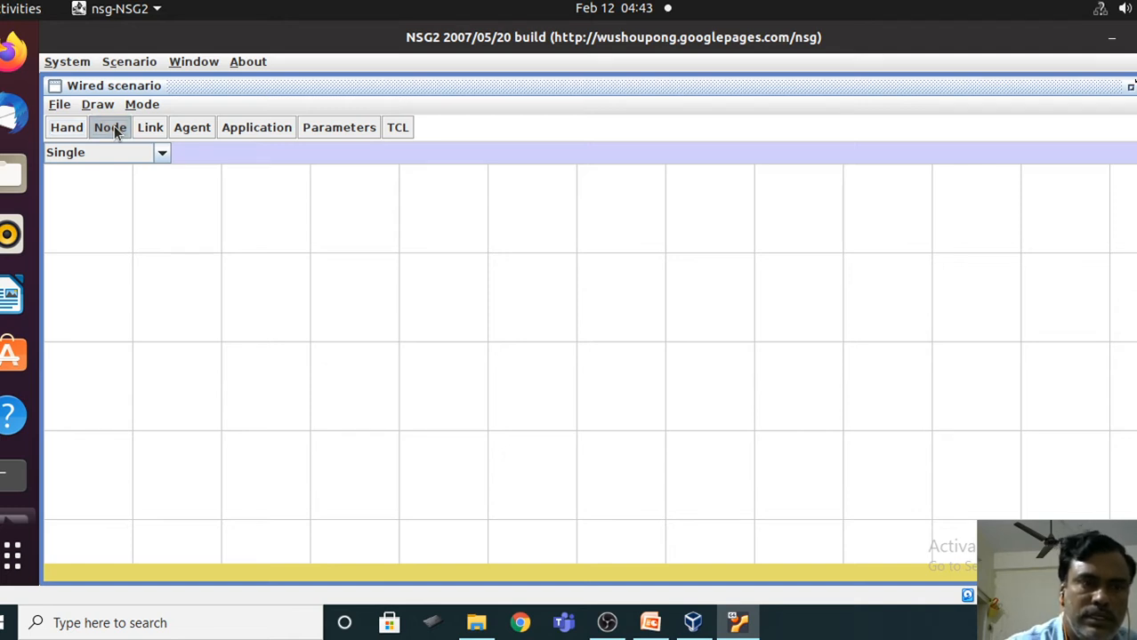
# - Review the settings offered by the node placement modes, from Single through the chain and Grid modes to Random
pyautogui.click(162, 154)
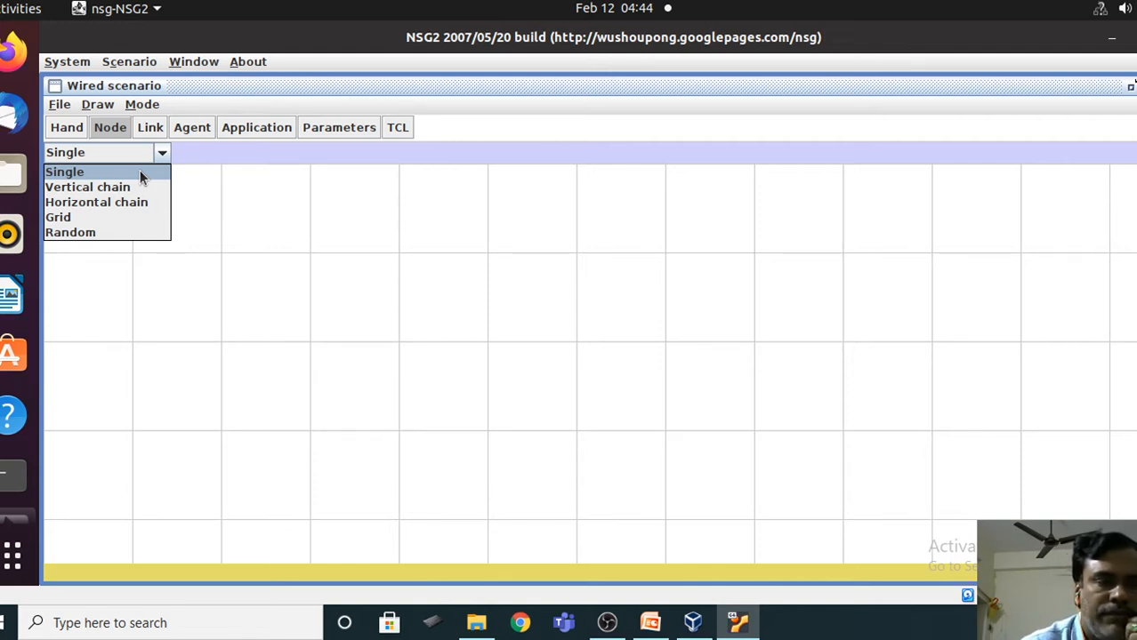
pyautogui.press('Down')
pyautogui.press('Down')
pyautogui.press('Down')
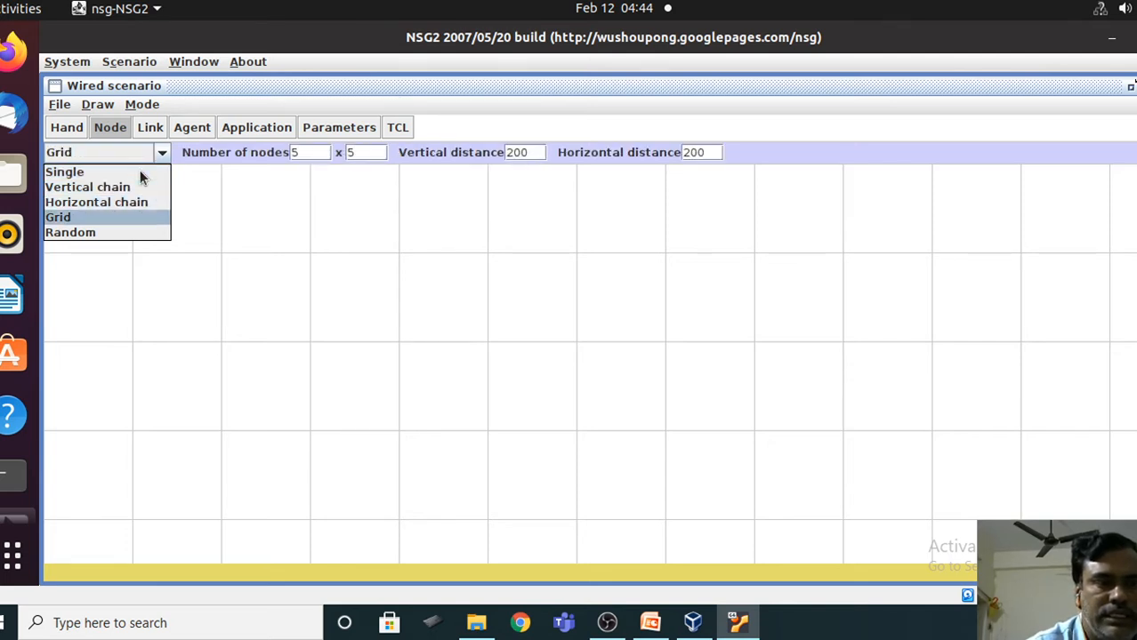
pyautogui.press('Down')
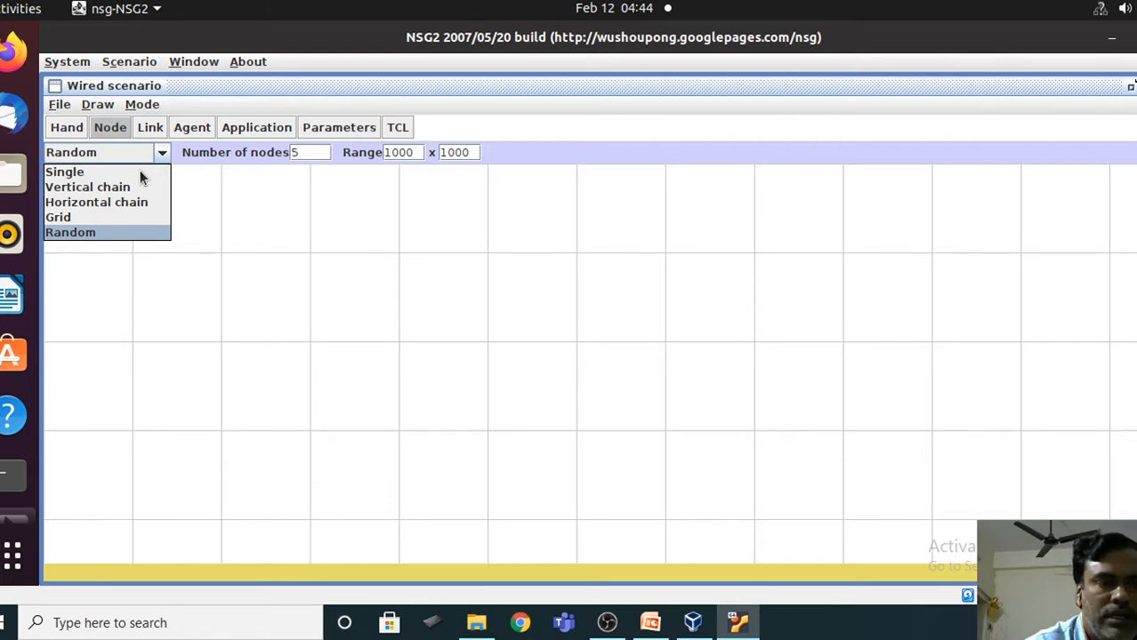
pyautogui.press('Up')
pyautogui.press('Up')
pyautogui.press('Up')
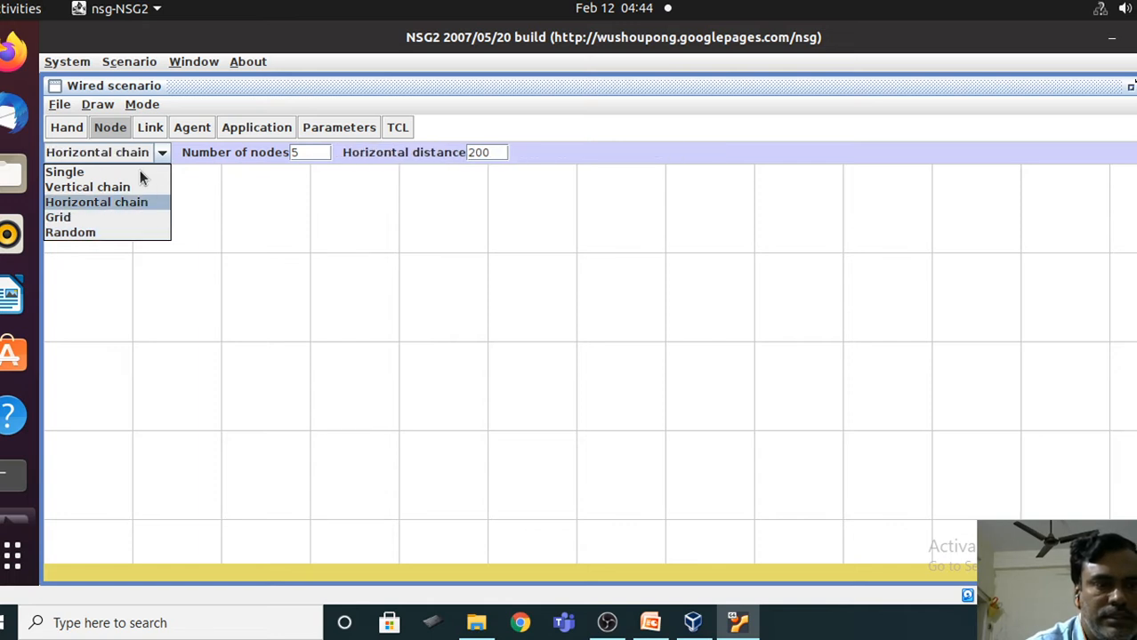
pyautogui.press('Up')
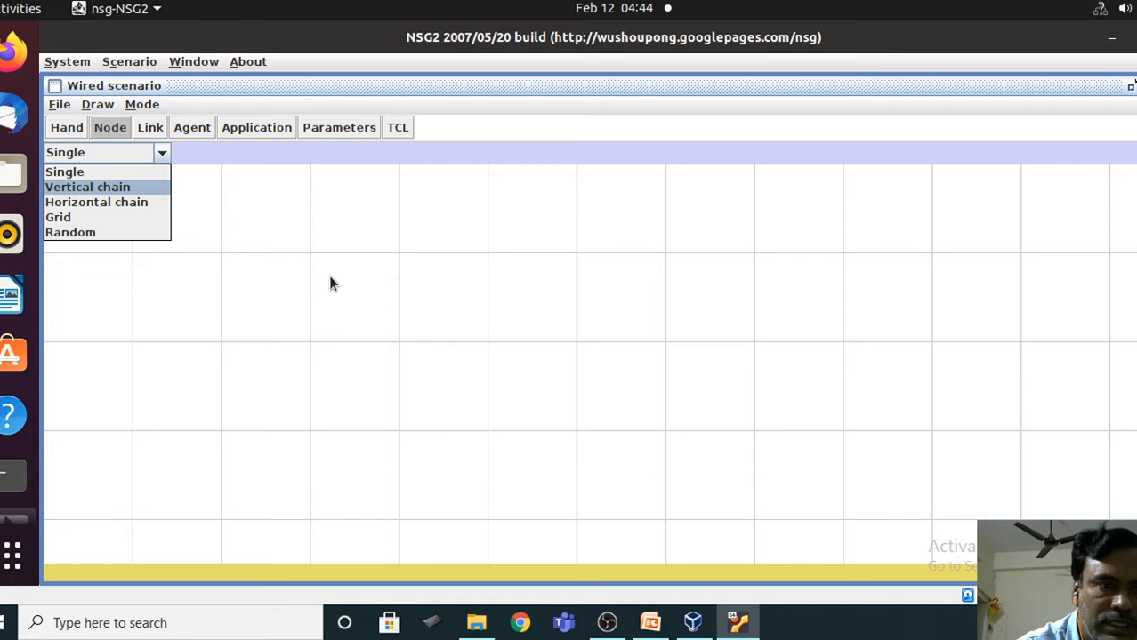
# - Place five separate nodes in Single mode on the canvas, spread around a central one
pyautogui.click(115, 171)
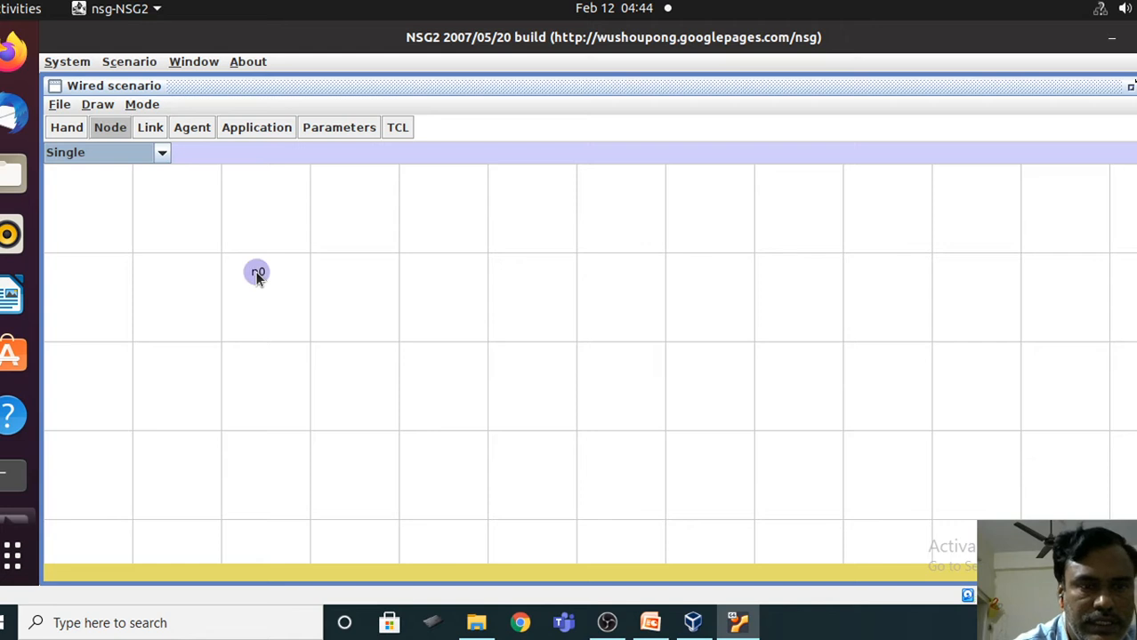
pyautogui.click(464, 274)
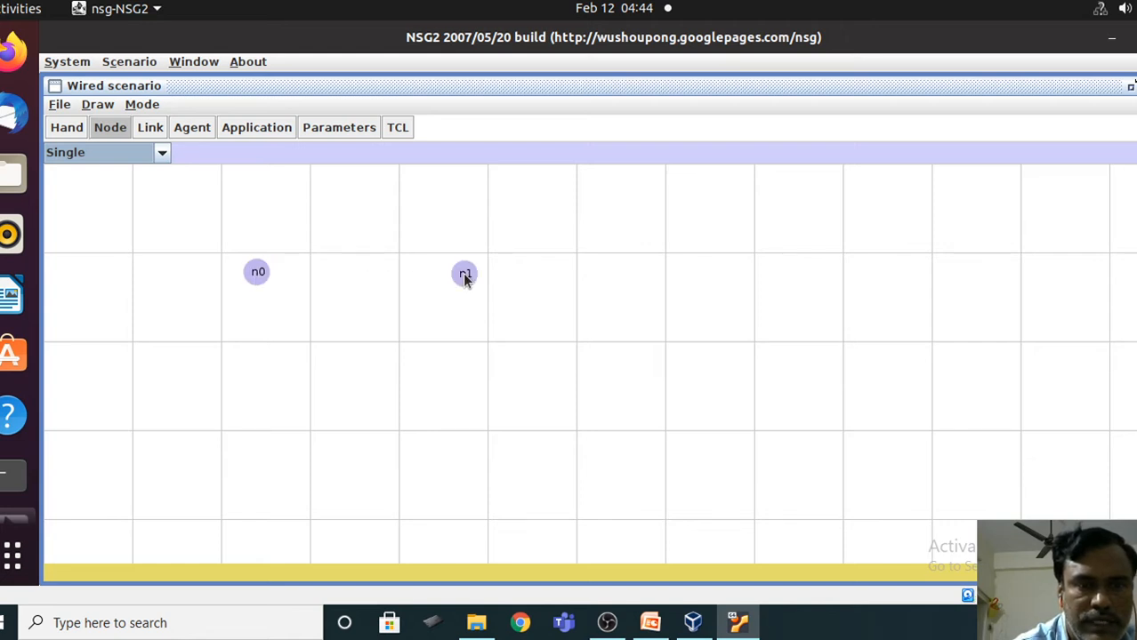
pyautogui.click(412, 420)
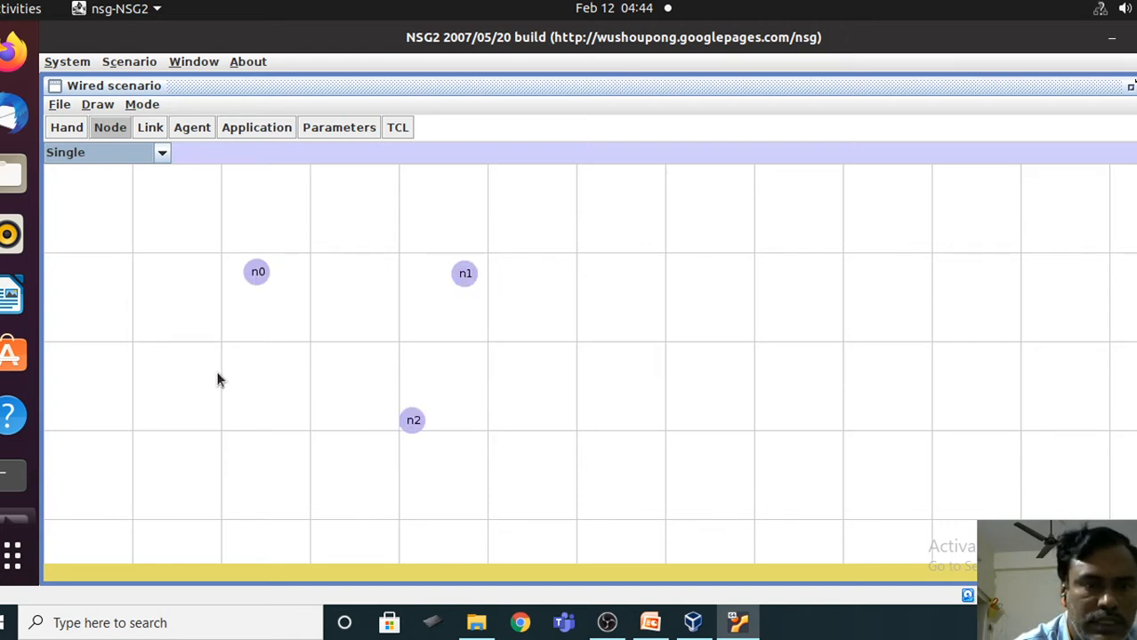
pyautogui.click(217, 374)
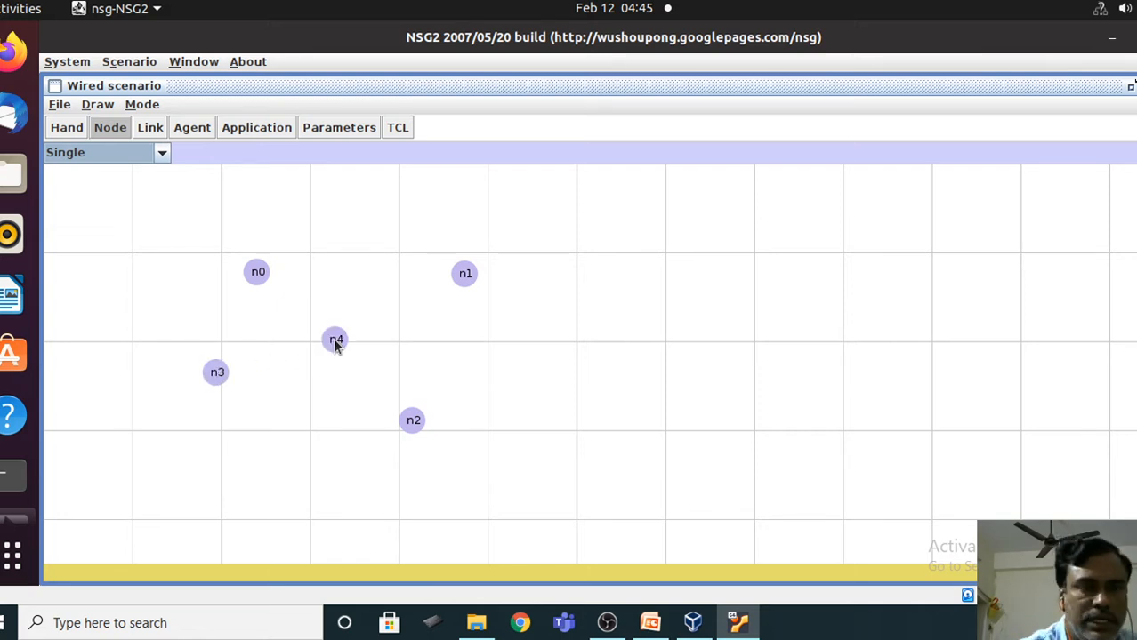
# - Add a vertical chain of 5 nodes with a vertical distance of 200 beside the single nodes
pyautogui.click(161, 153)
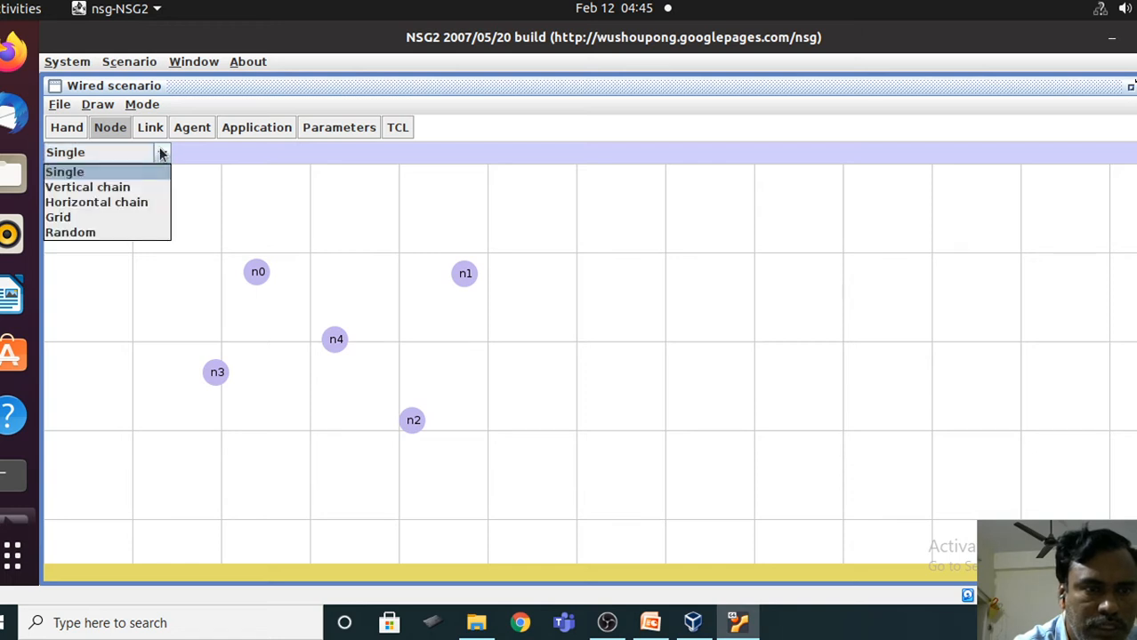
pyautogui.click(109, 189)
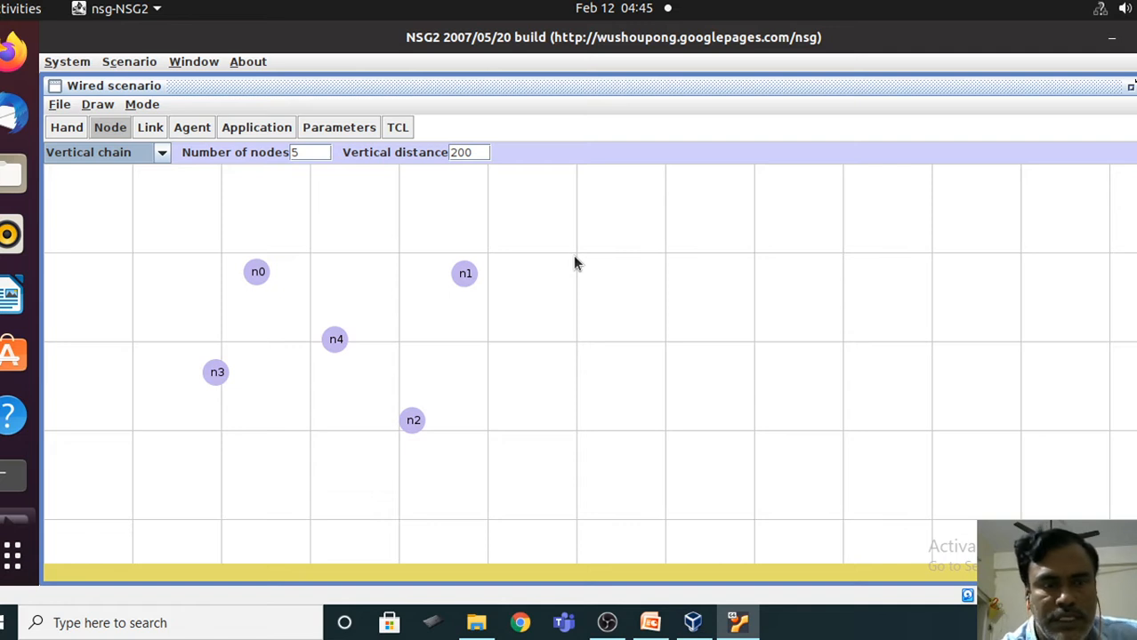
pyautogui.click(623, 214)
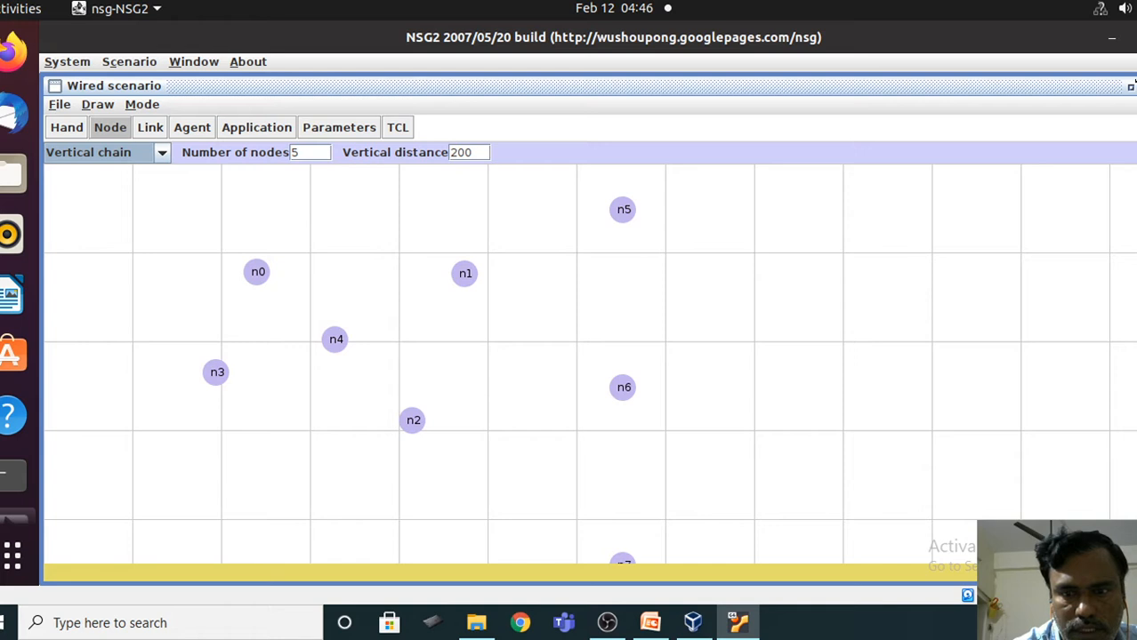
pyautogui.scroll(5, 613, 361)
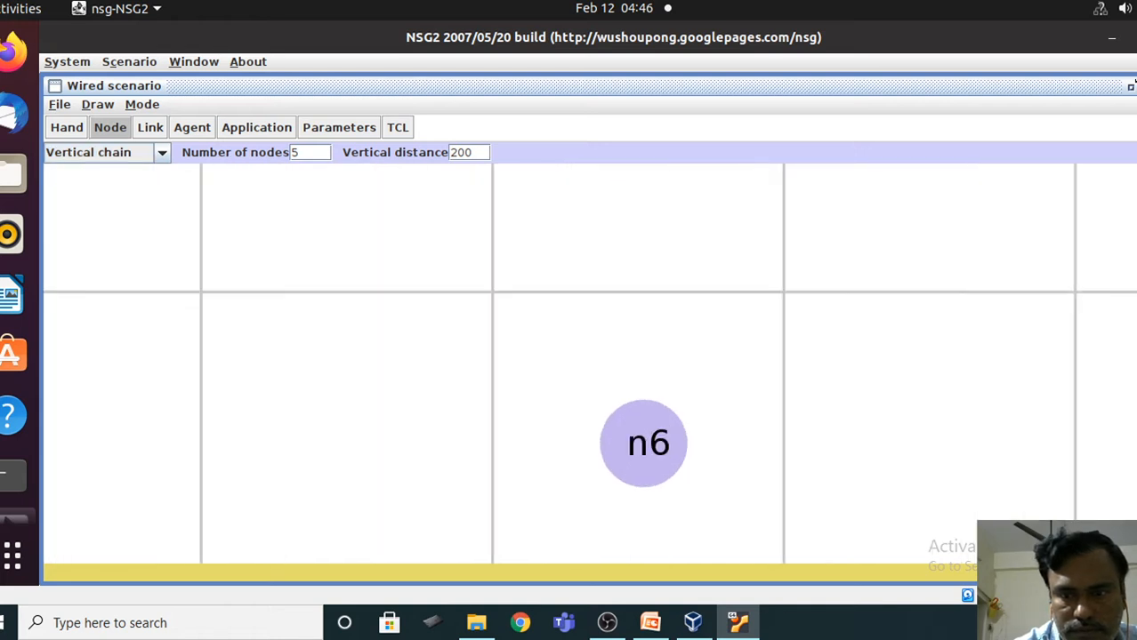
pyautogui.scroll(-5, 614, 364)
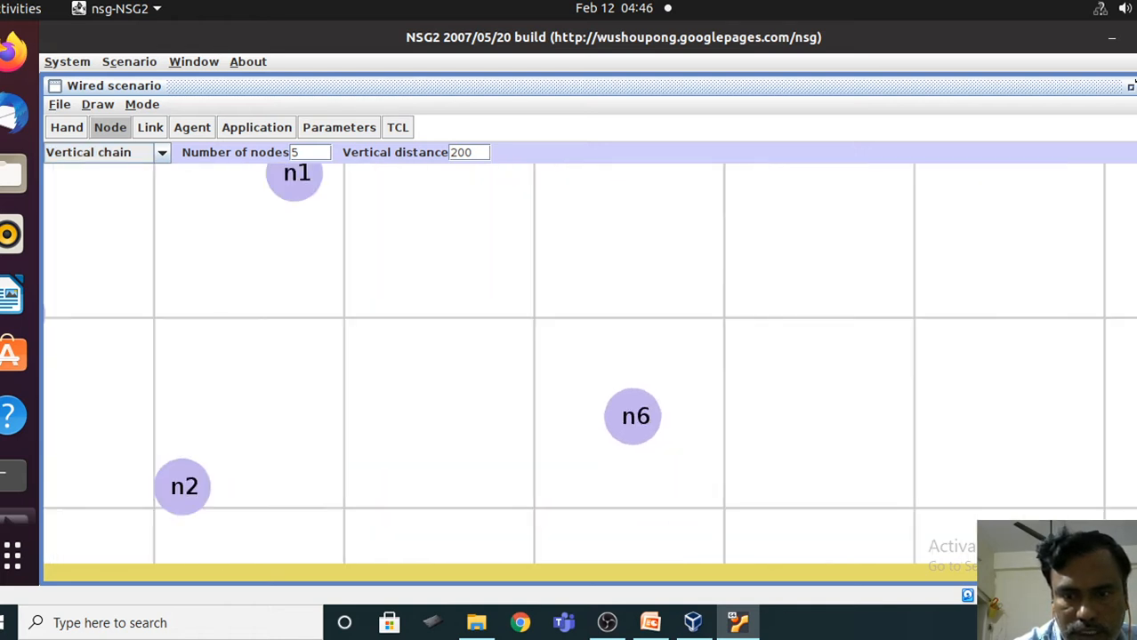
pyautogui.scroll(-4, 619, 377)
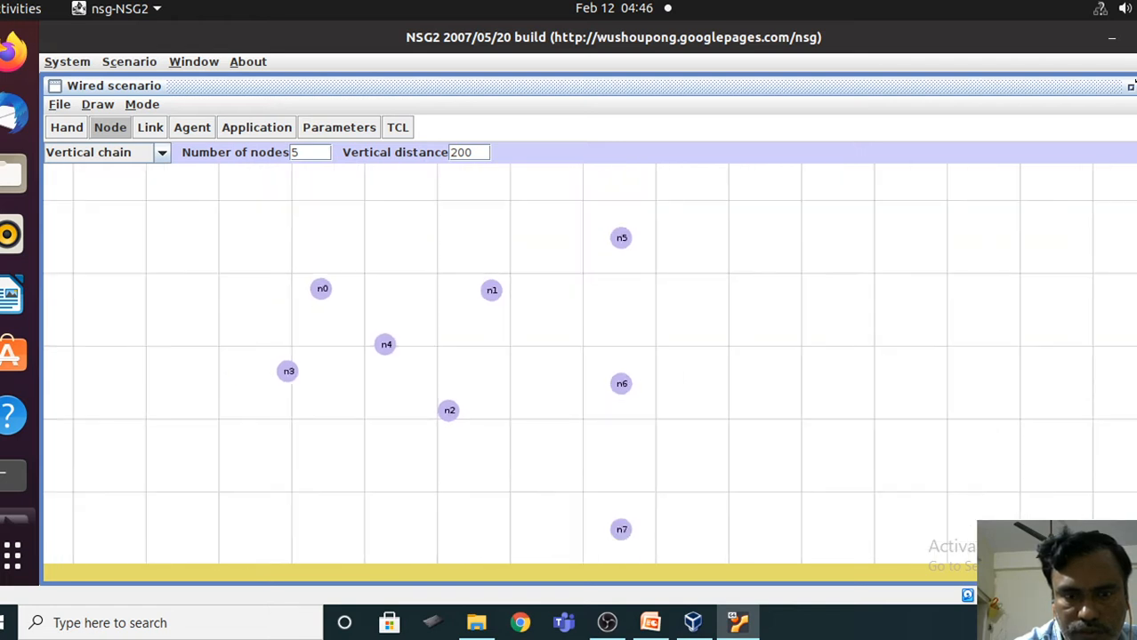
pyautogui.scroll(-2, 617, 369)
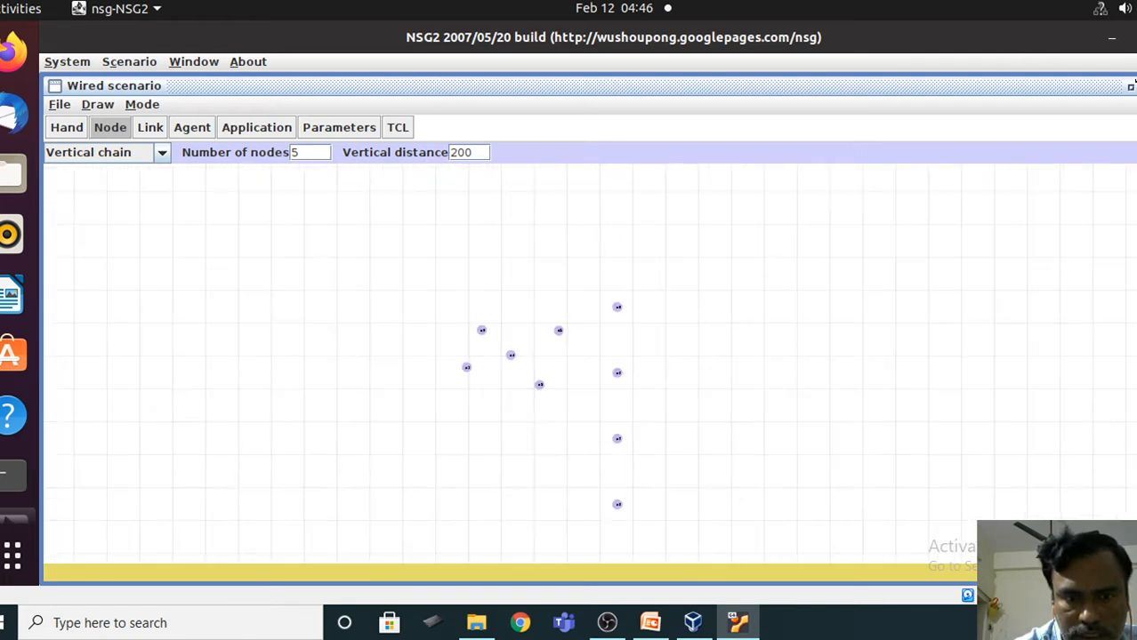
pyautogui.scroll(-2, 618, 372)
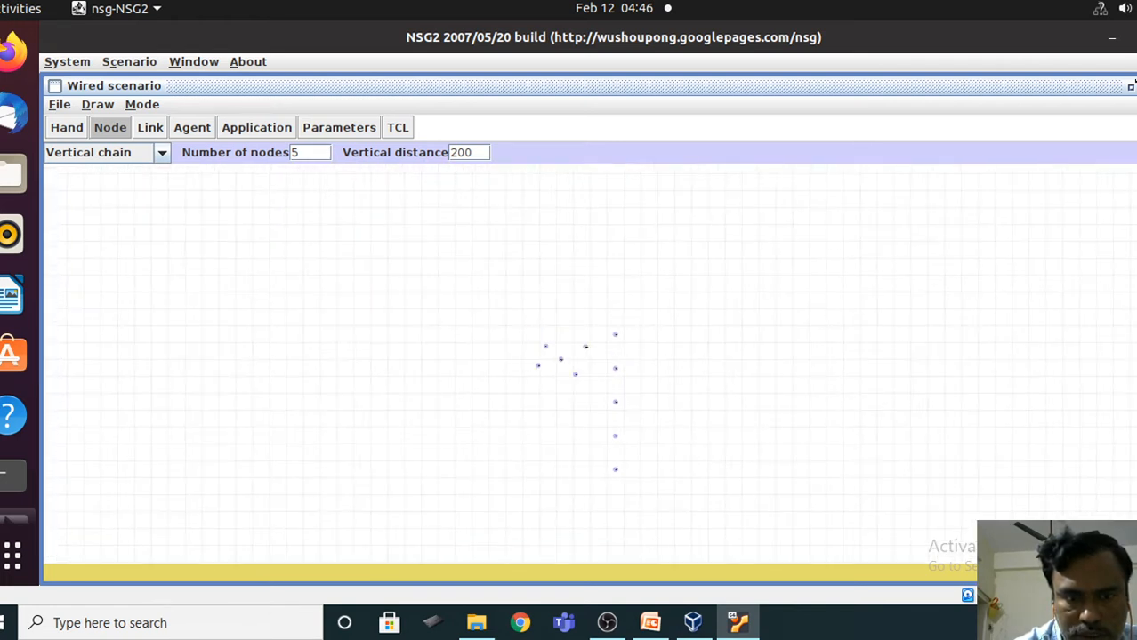
pyautogui.scroll(3, 617, 372)
pyautogui.scroll(-2, 618, 362)
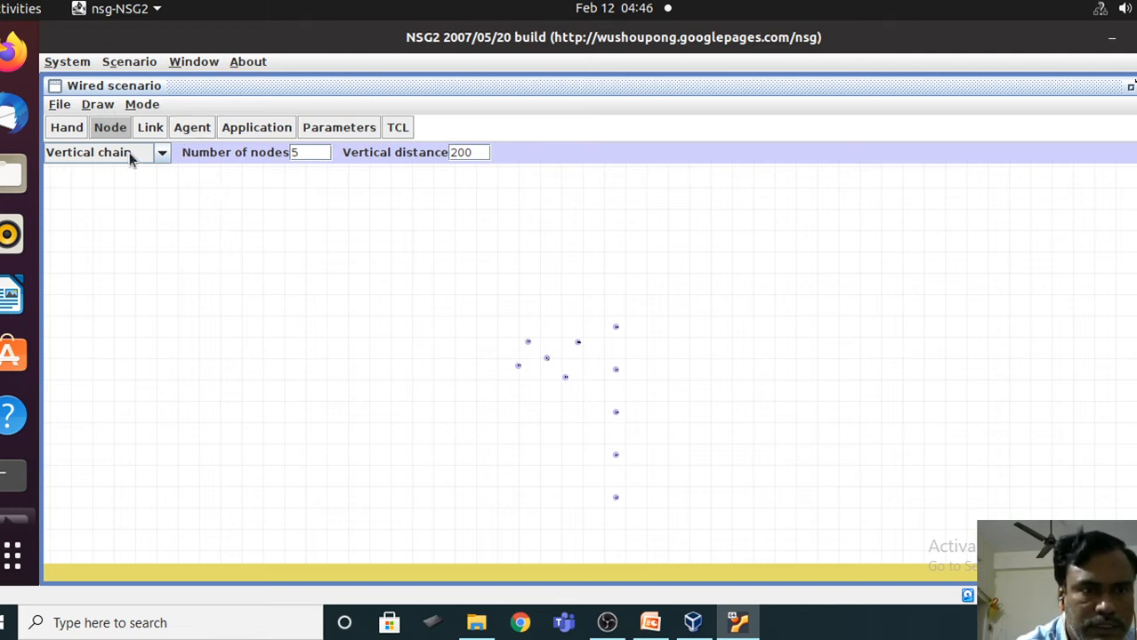
# - Add a horizontal chain of 5 nodes with a horizontal distance of 200 in the empty area away from the other nodes
pyautogui.click(160, 154)
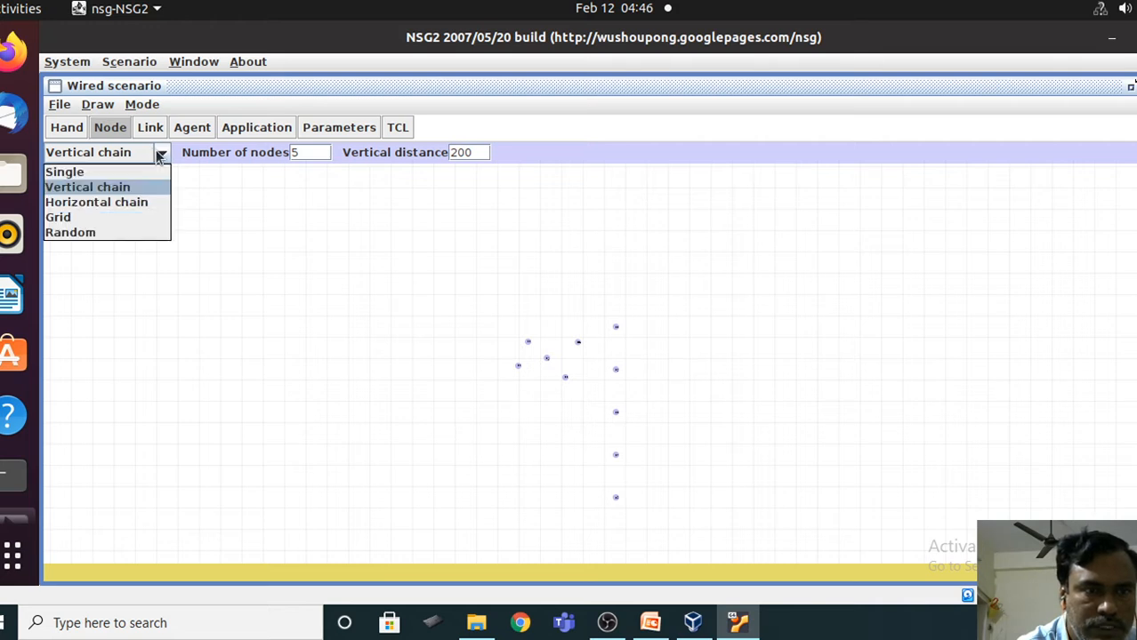
pyautogui.click(111, 203)
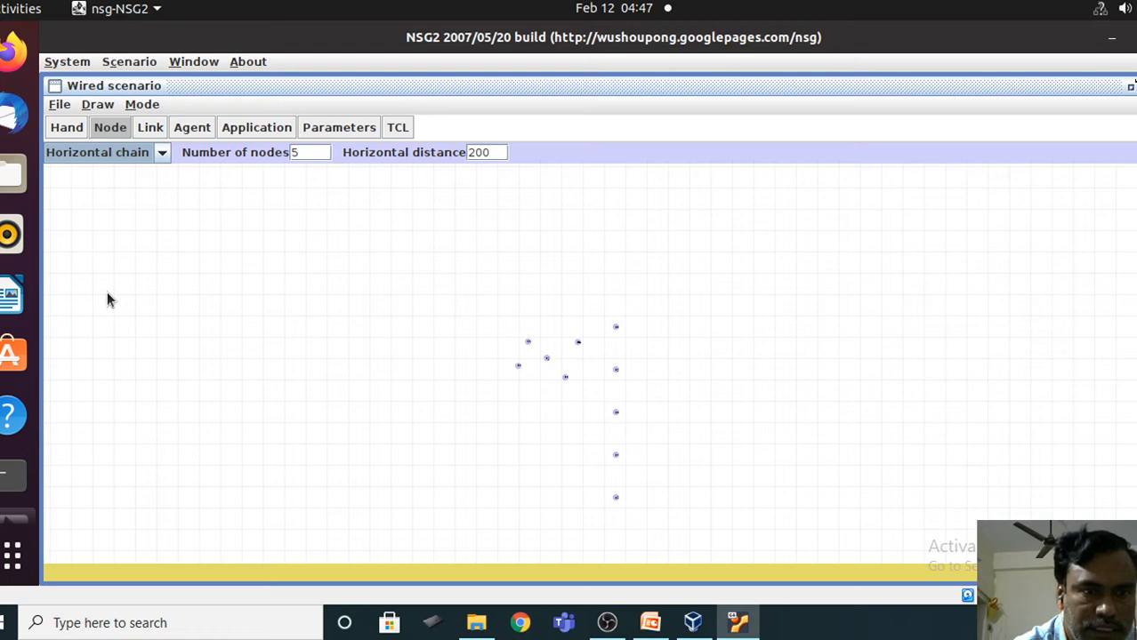
pyautogui.click(107, 293)
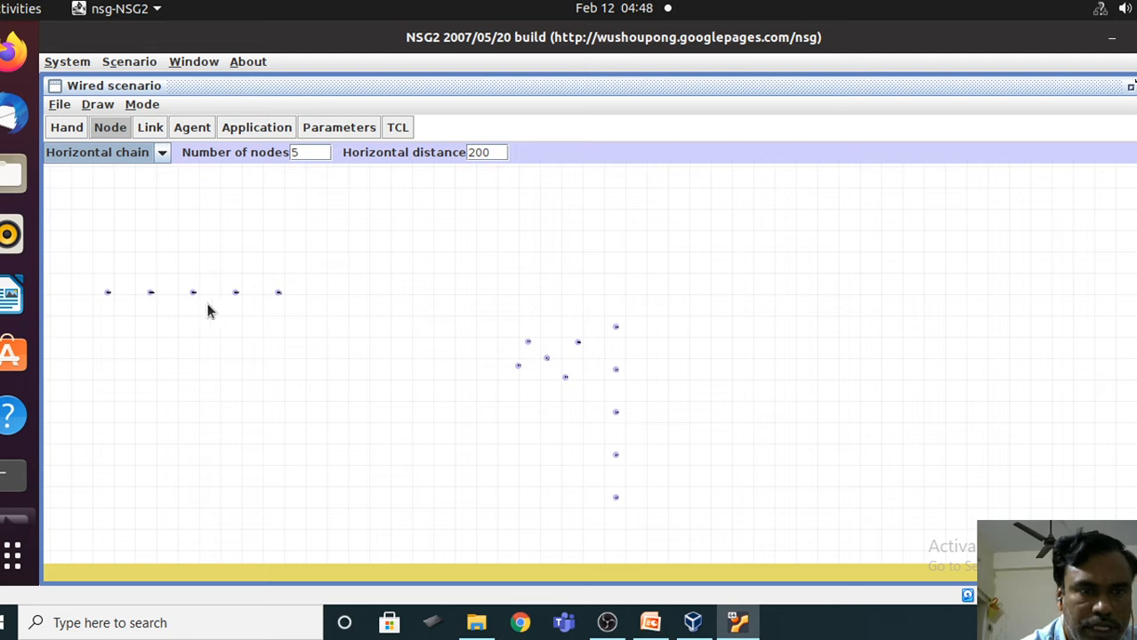
# - Add a 3 x 3 grid of nodes with 200 vertical and horizontal spacing below the horizontal chain
pyautogui.click(162, 154)
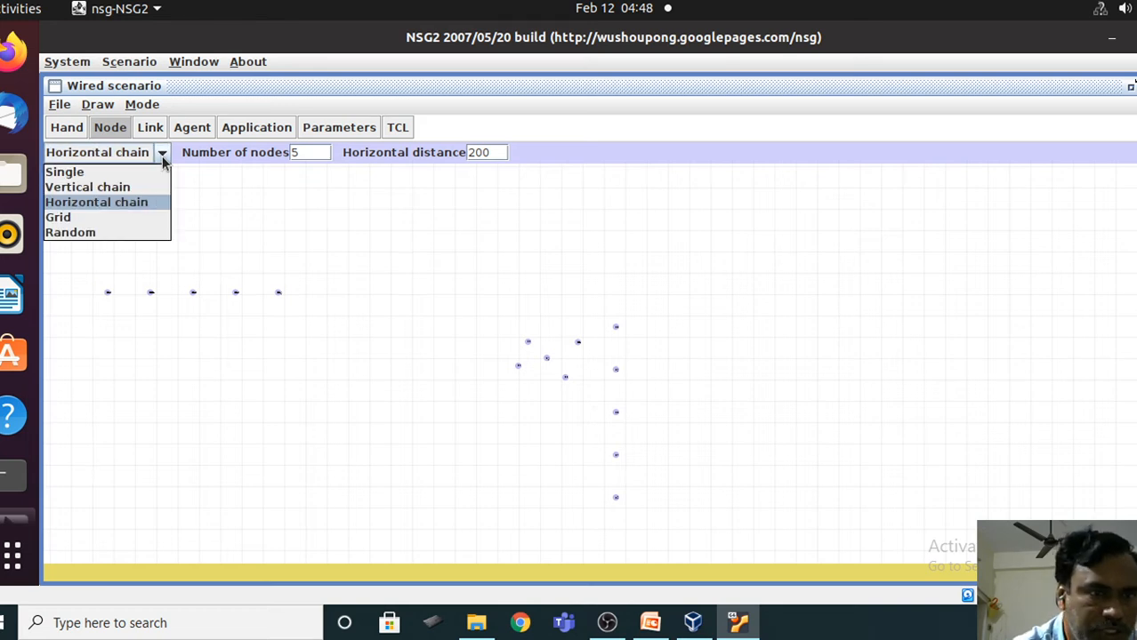
pyautogui.click(69, 217)
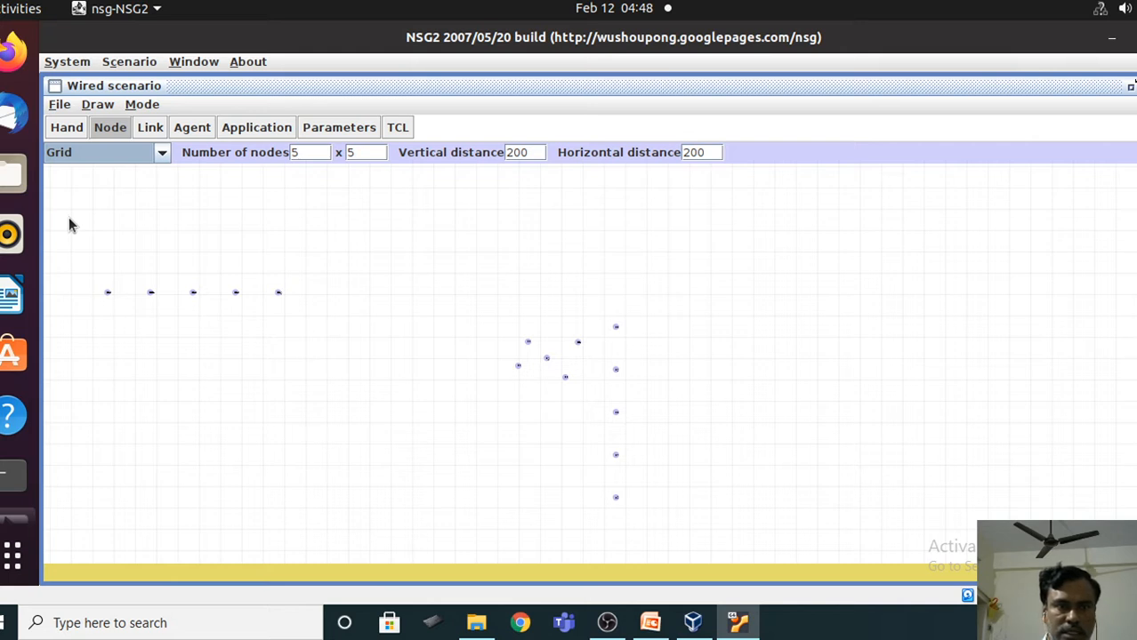
pyautogui.click(316, 154)
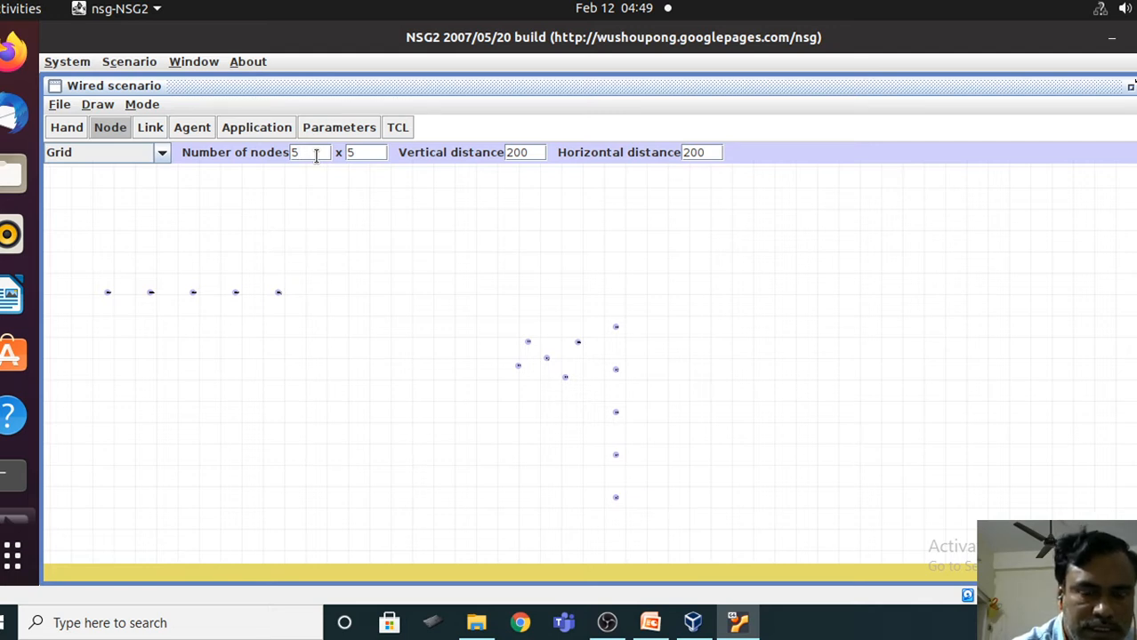
pyautogui.press('BackSpace')
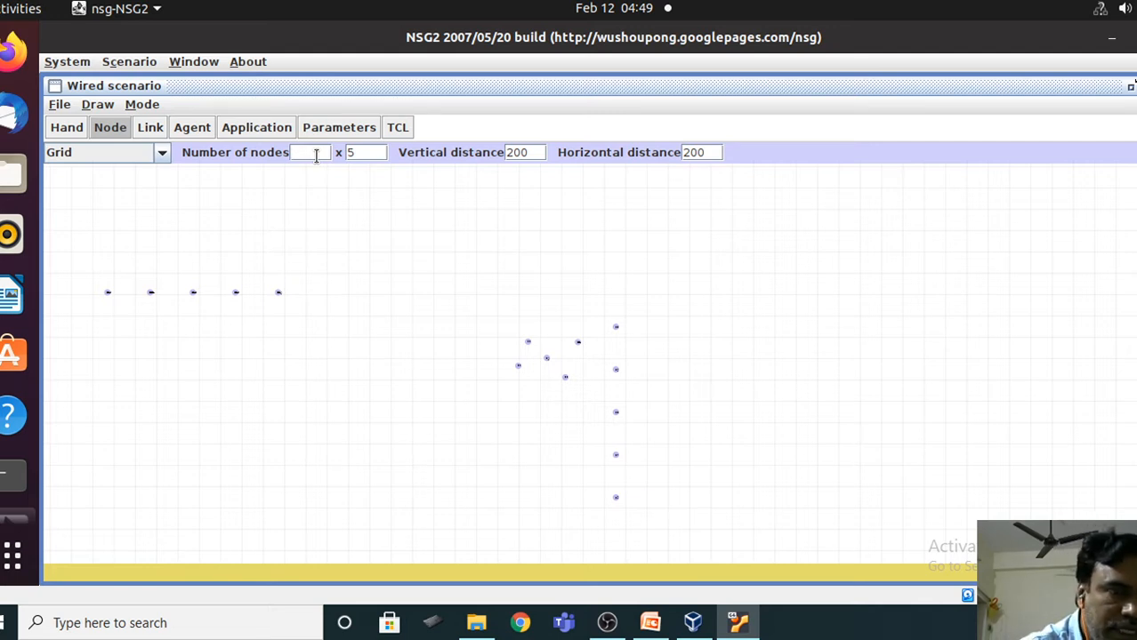
pyautogui.write('3')
pyautogui.click(356, 154)
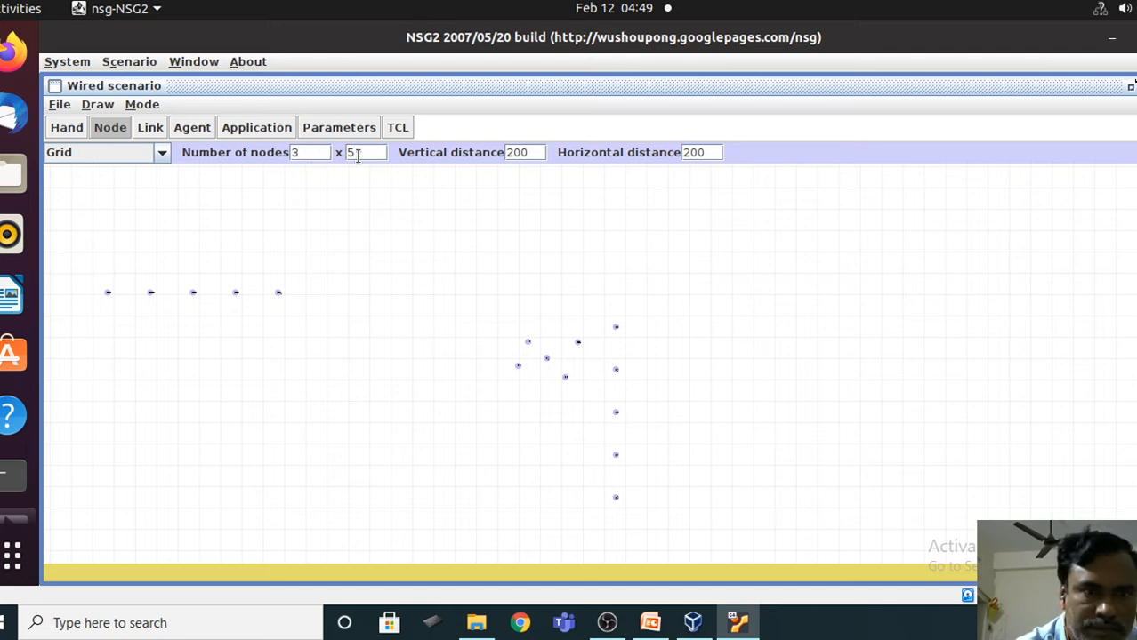
pyautogui.press('BackSpace')
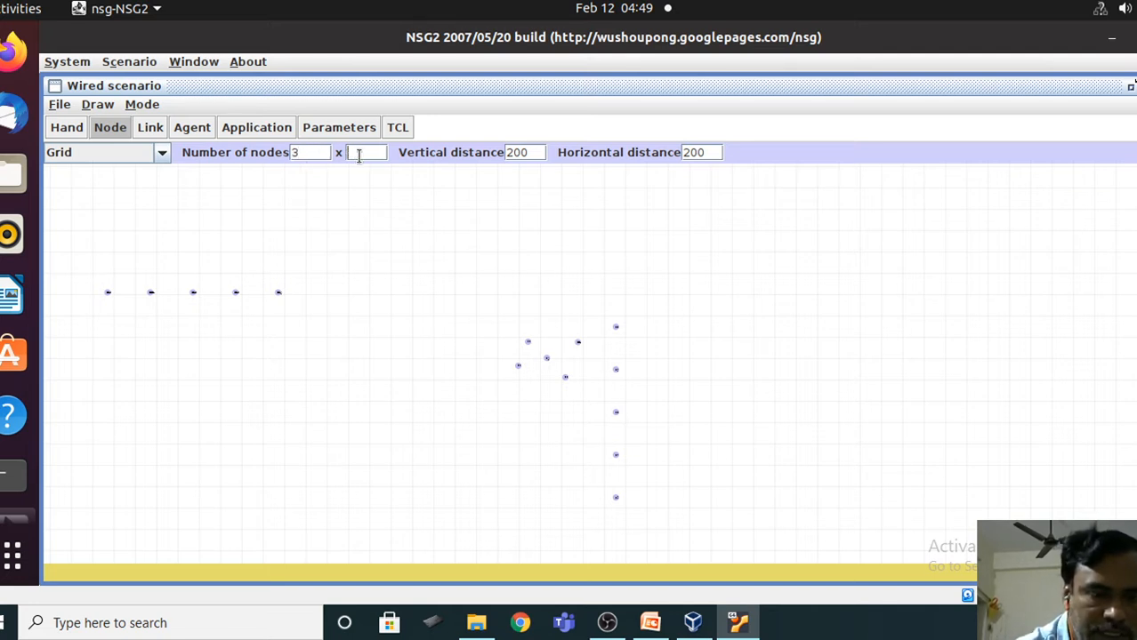
pyautogui.write('3')
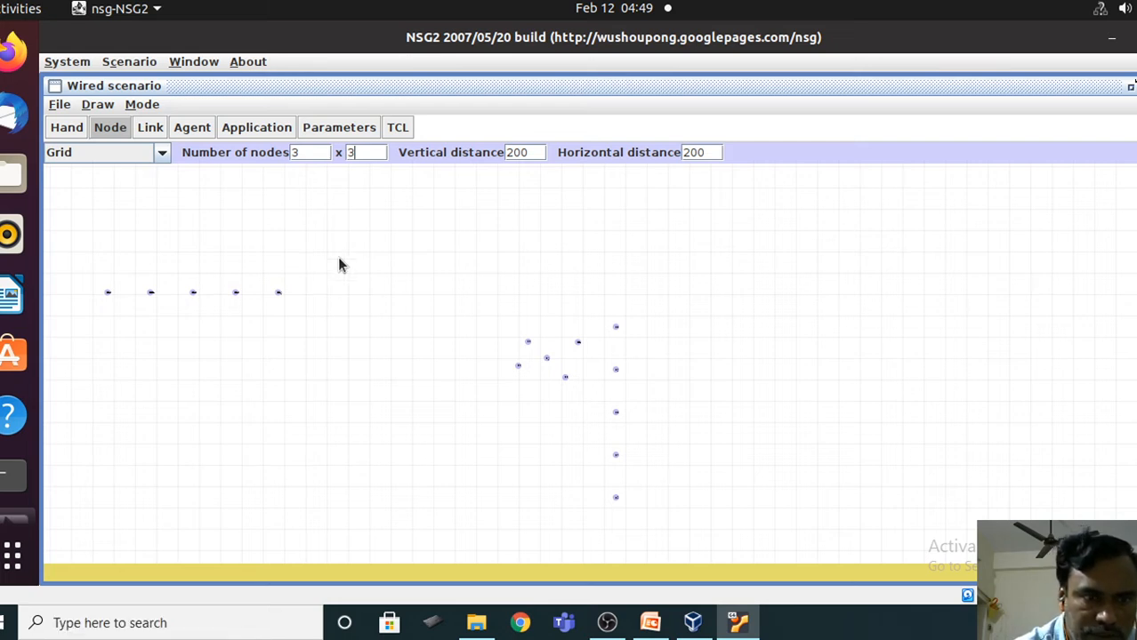
pyautogui.click(147, 347)
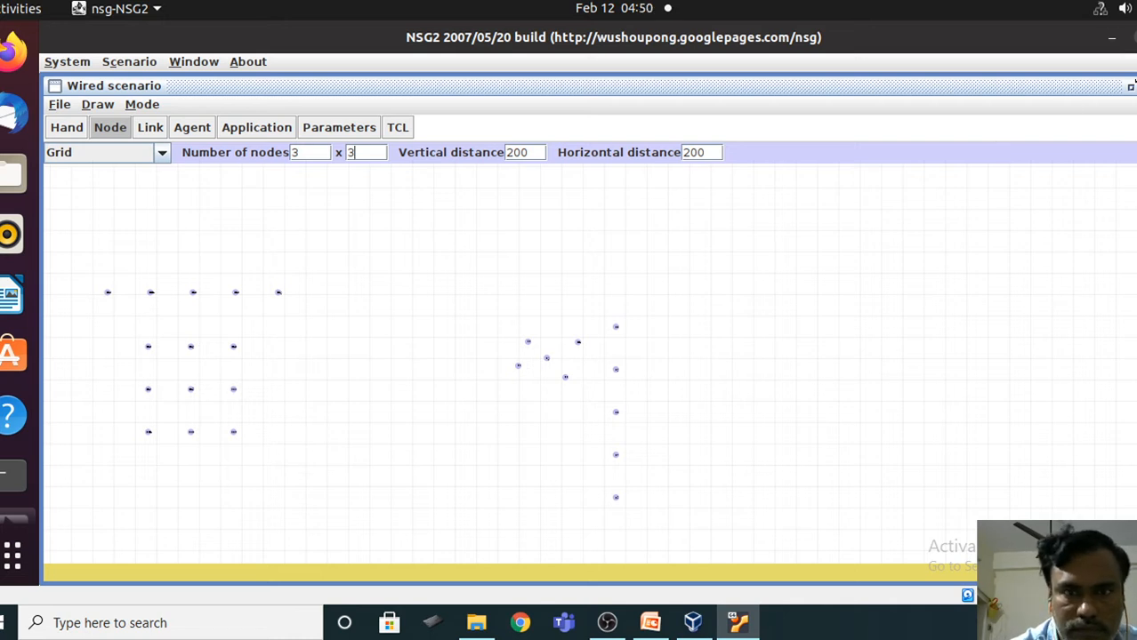
# - Close the NSG2 window and relaunch the program from the terminal with java -jar NSG2.jar
pyautogui.click(1135, 39)
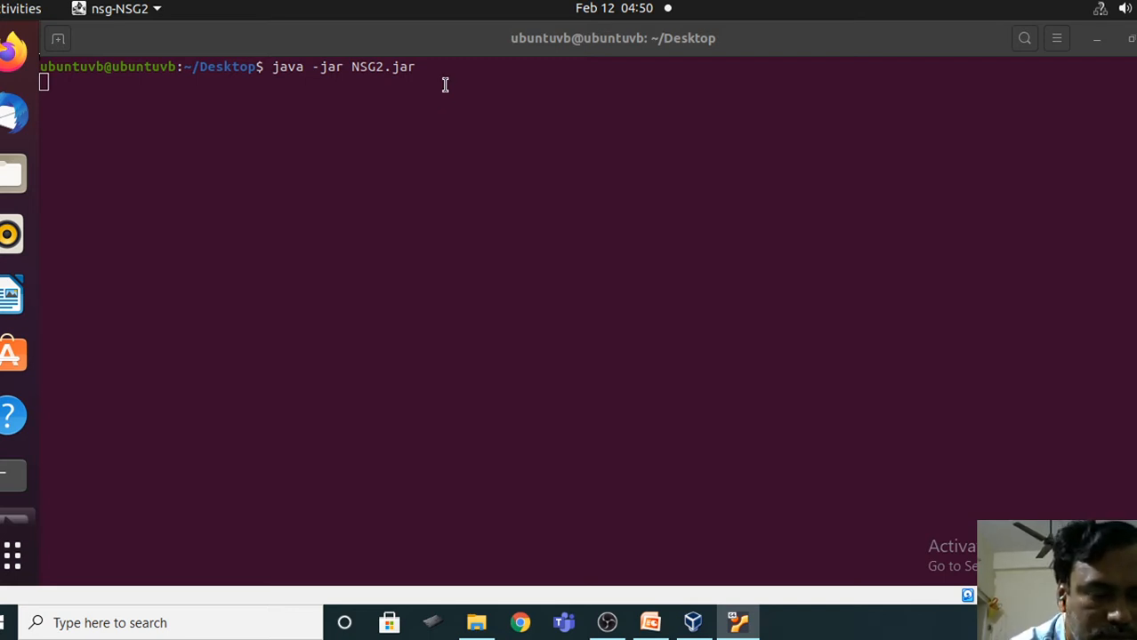
pyautogui.hotkey('alt', 'Tab')
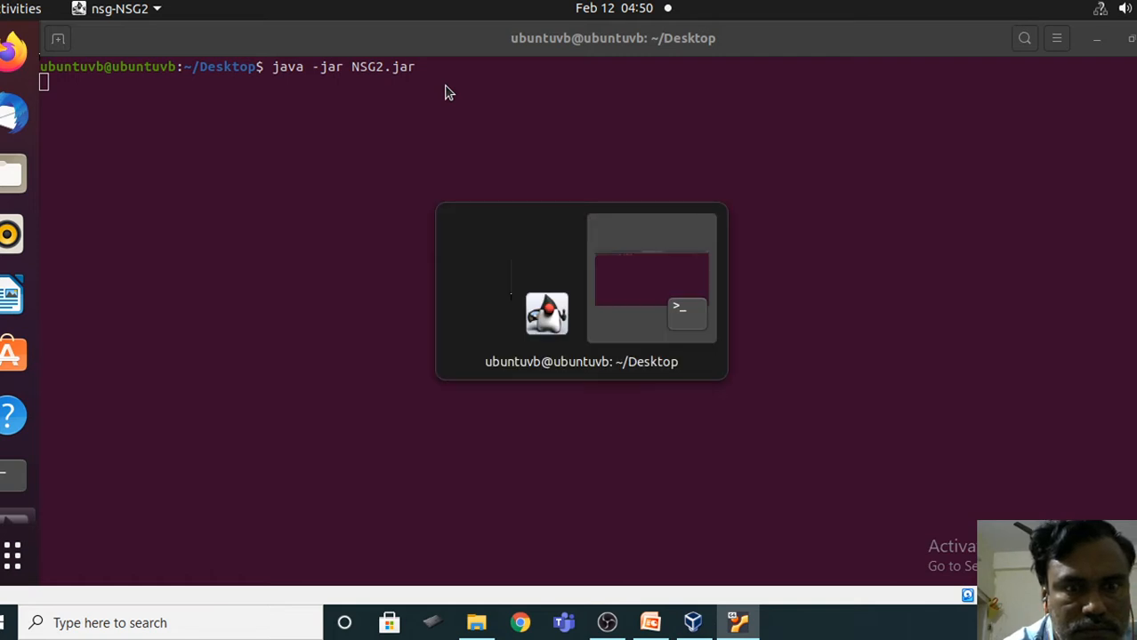
pyautogui.hotkey('alt', 'Tab')
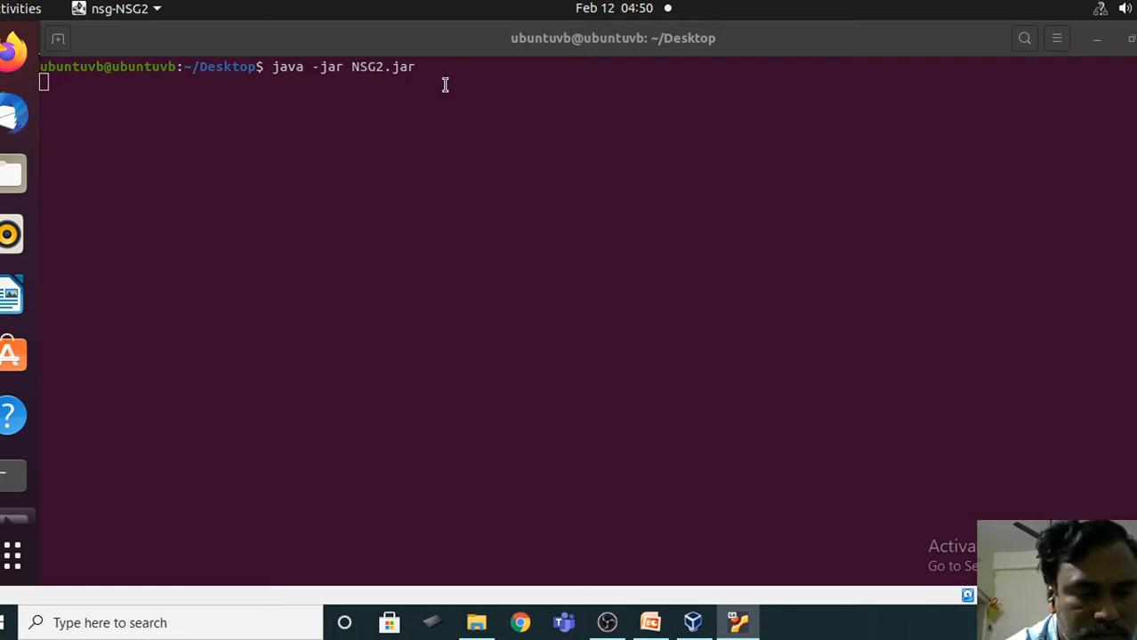
pyautogui.hotkey('alt', 'Tab')
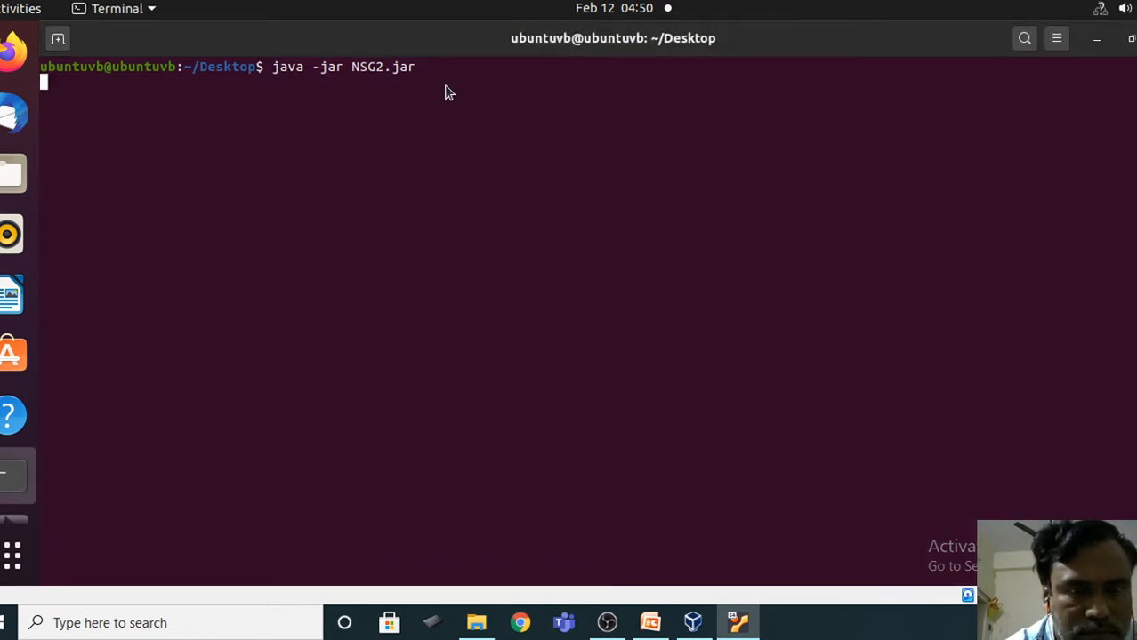
pyautogui.hotkey('alt', 'Tab')
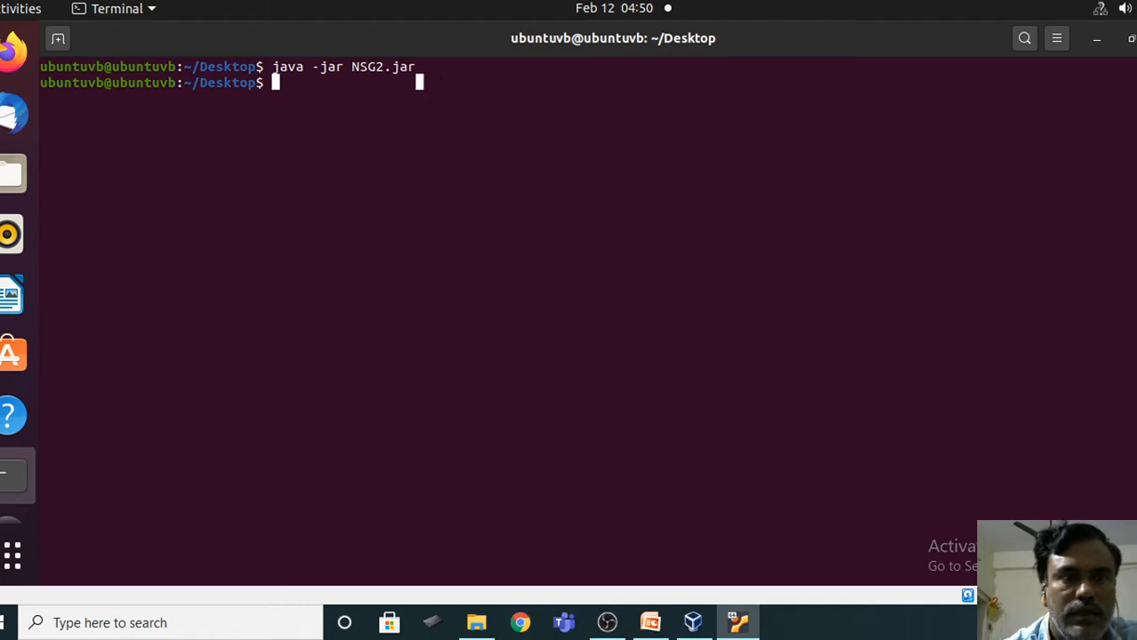
pyautogui.press('Up')
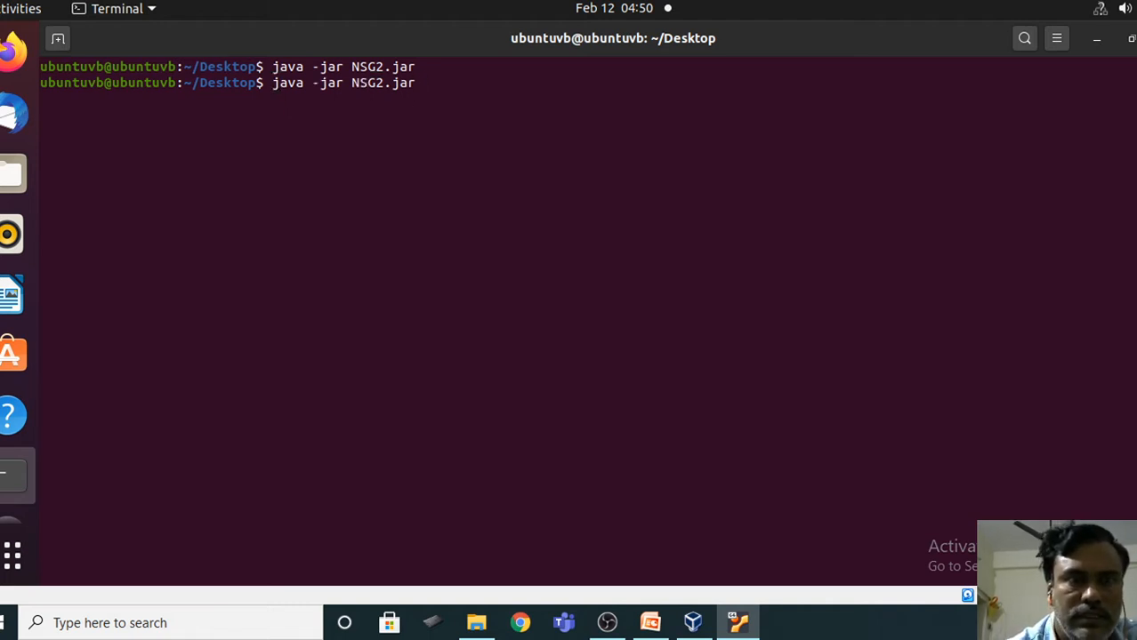
pyautogui.press('Return')
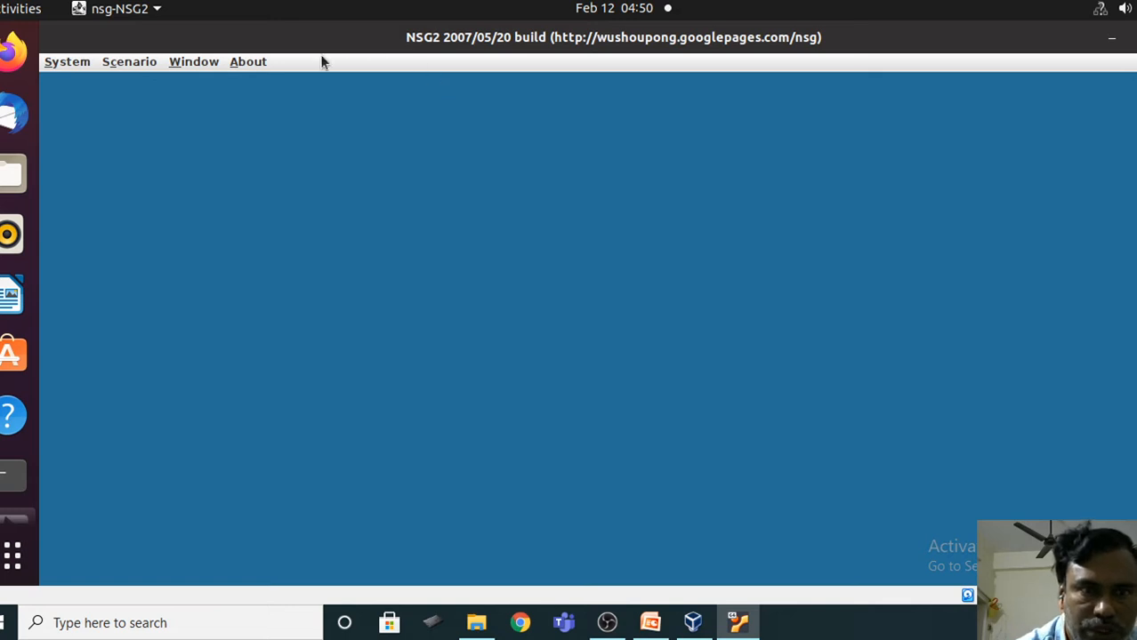
# - Create a new wired scenario and show its link settings
pyautogui.click(144, 62)
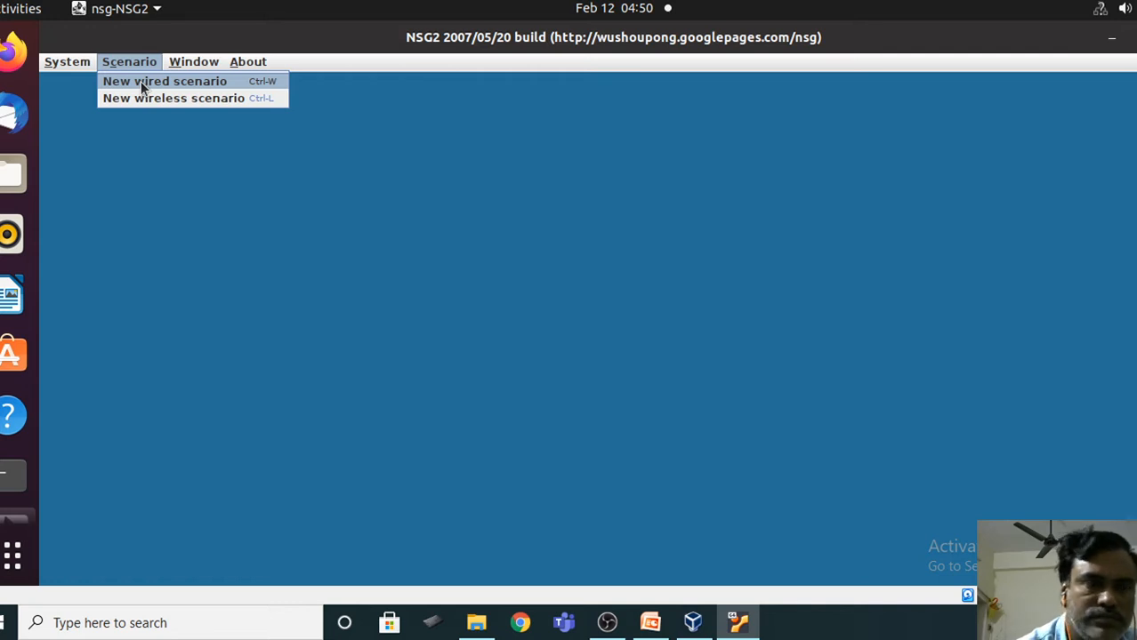
pyautogui.click(141, 80)
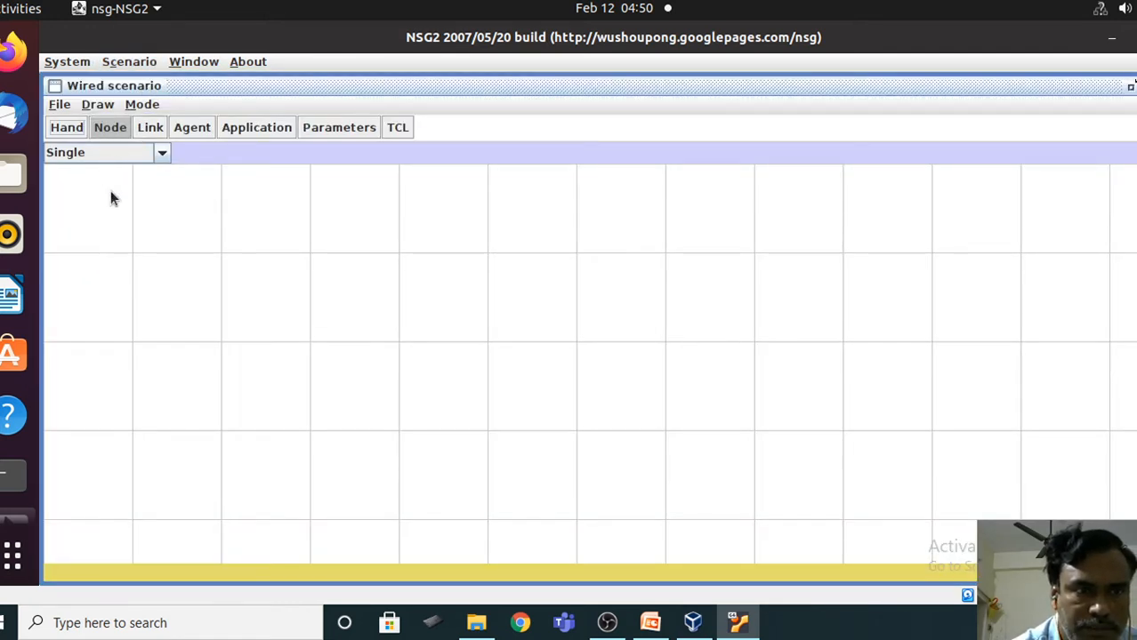
pyautogui.click(151, 128)
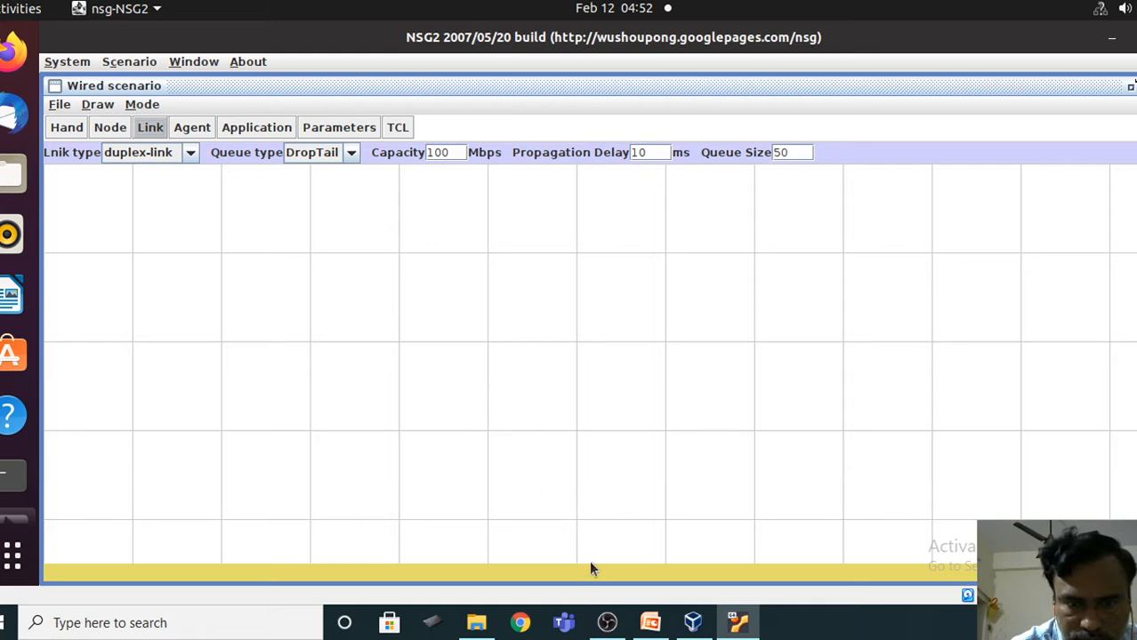
pyautogui.click(607, 624)
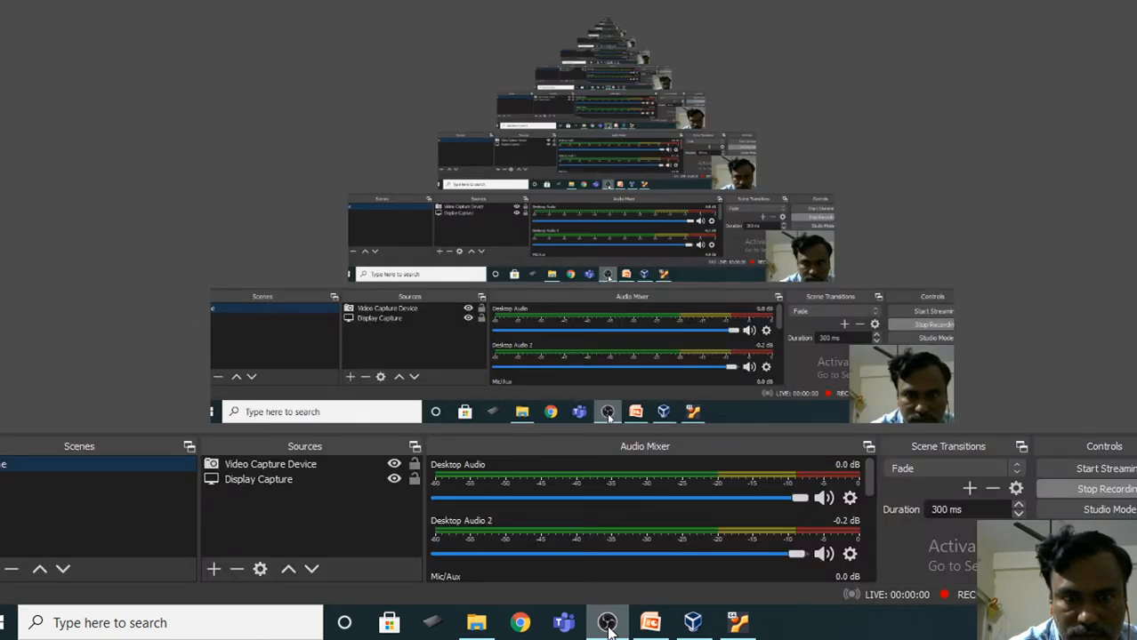
pyautogui.click(607, 624)
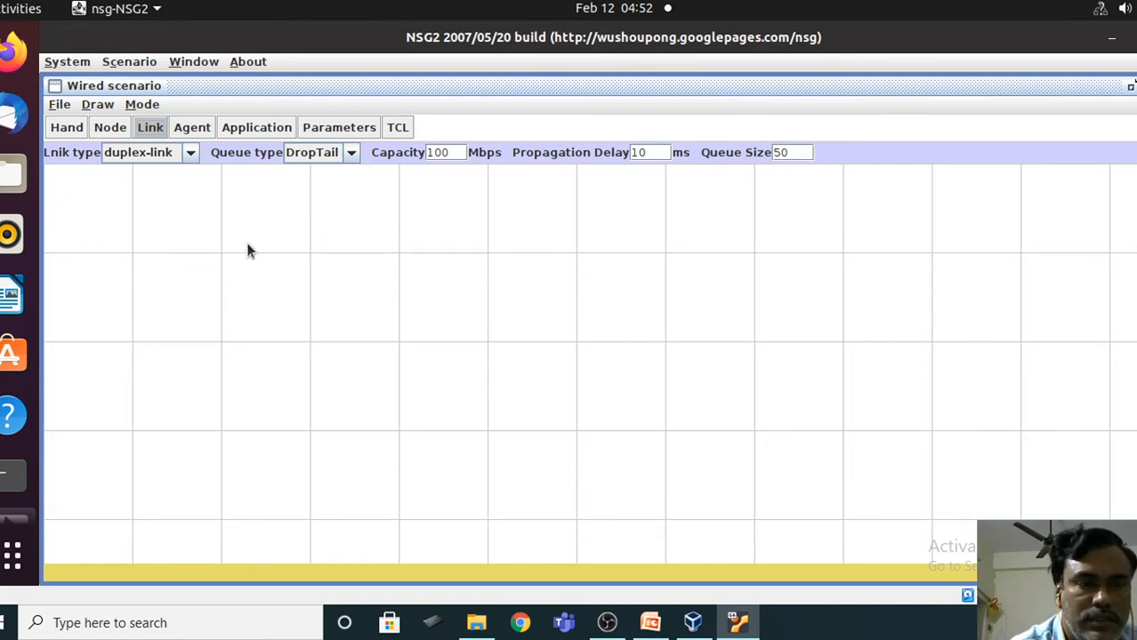
# - Place six single nodes as two mirrored groups of three, n0 to n2 and n3 to n5, with n1 and n3 facing each other
pyautogui.click(108, 126)
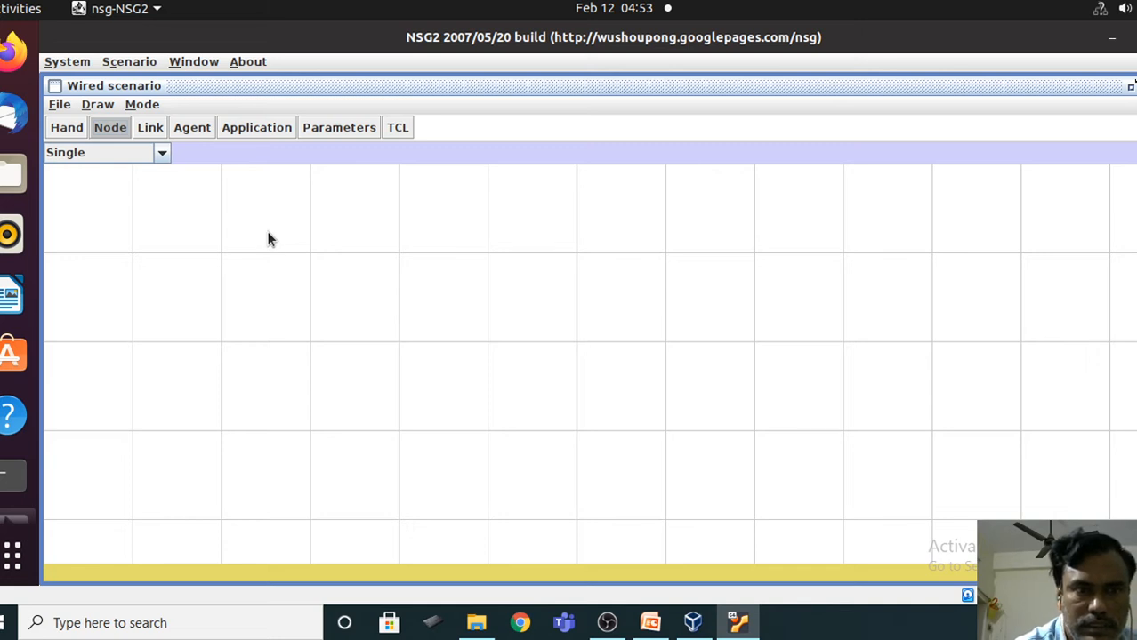
pyautogui.click(370, 329)
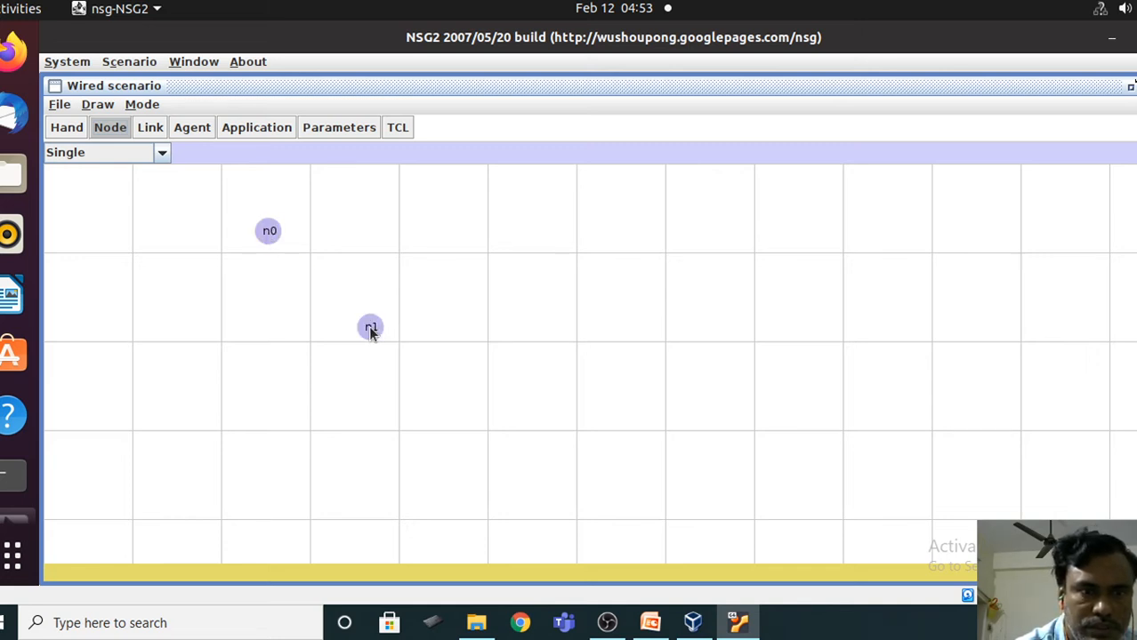
pyautogui.click(260, 422)
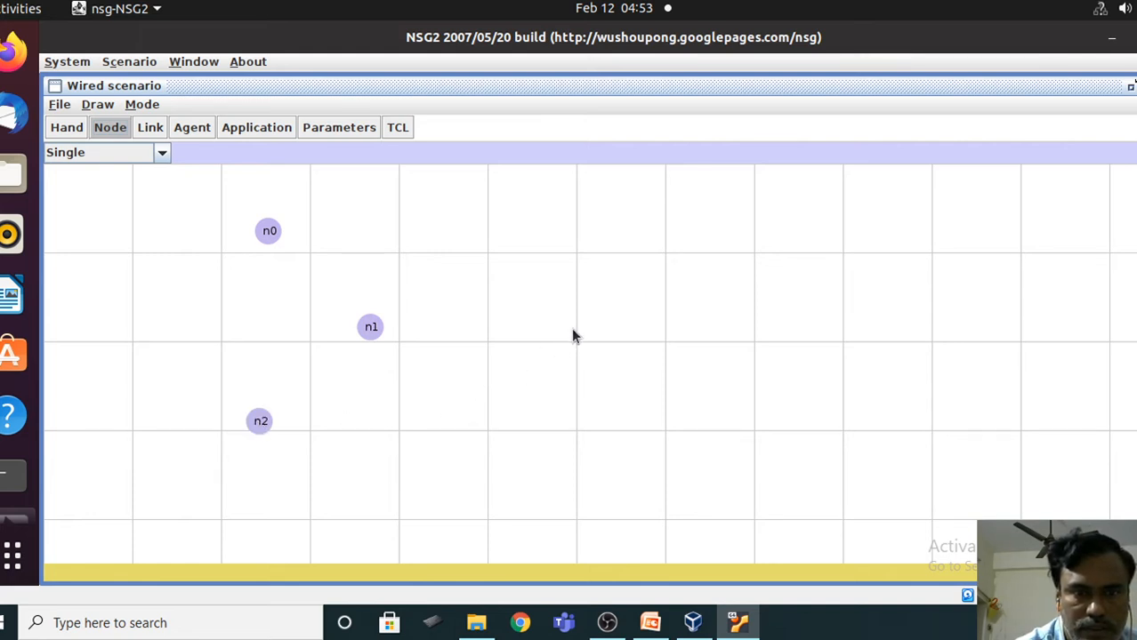
pyautogui.click(601, 329)
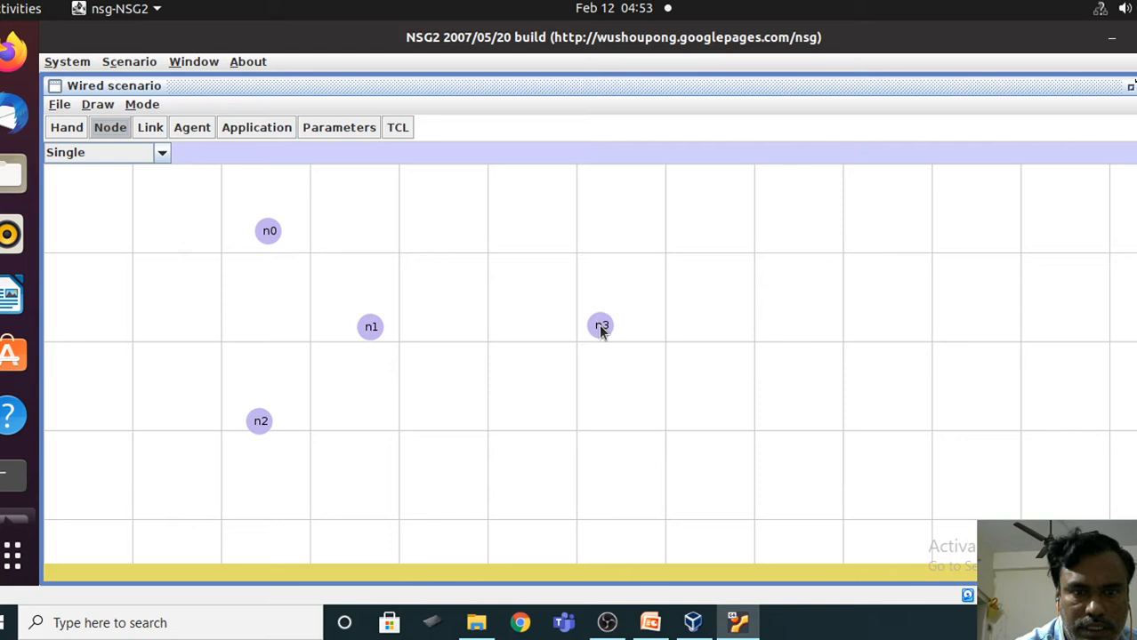
pyautogui.click(719, 219)
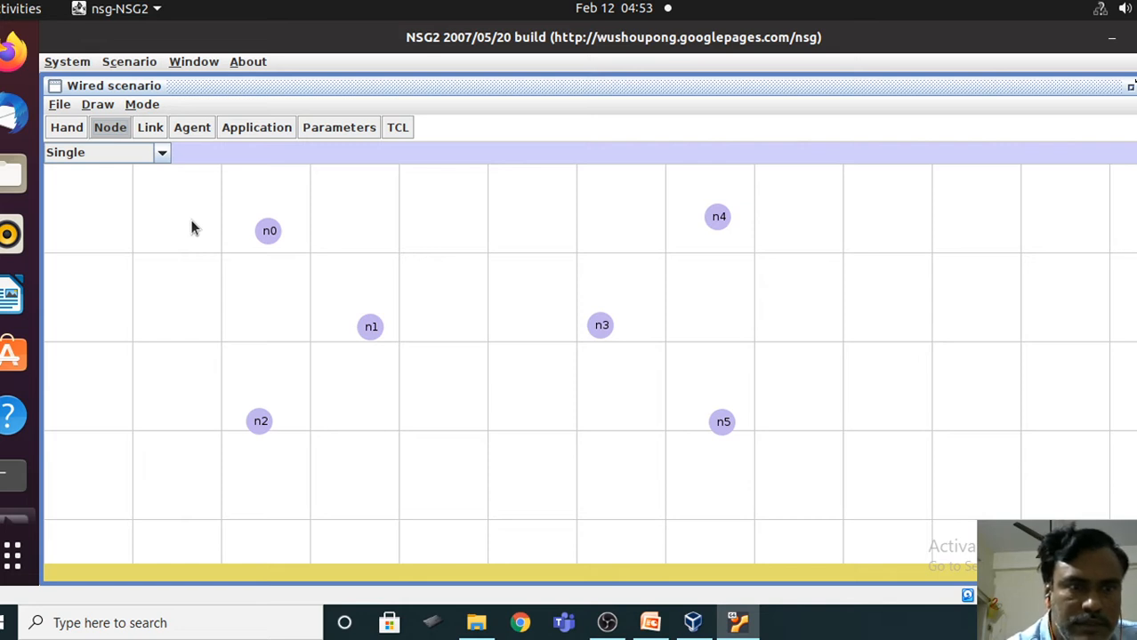
# - Check the available link types and connect node n0 to node n1 with a duplex-link
pyautogui.click(148, 129)
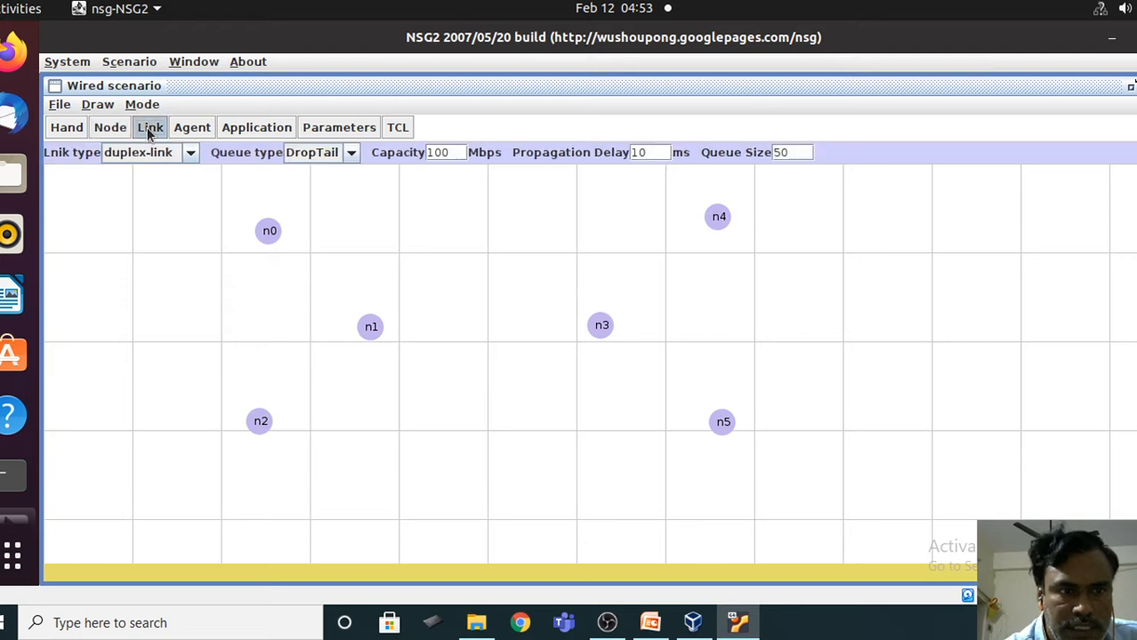
pyautogui.click(188, 153)
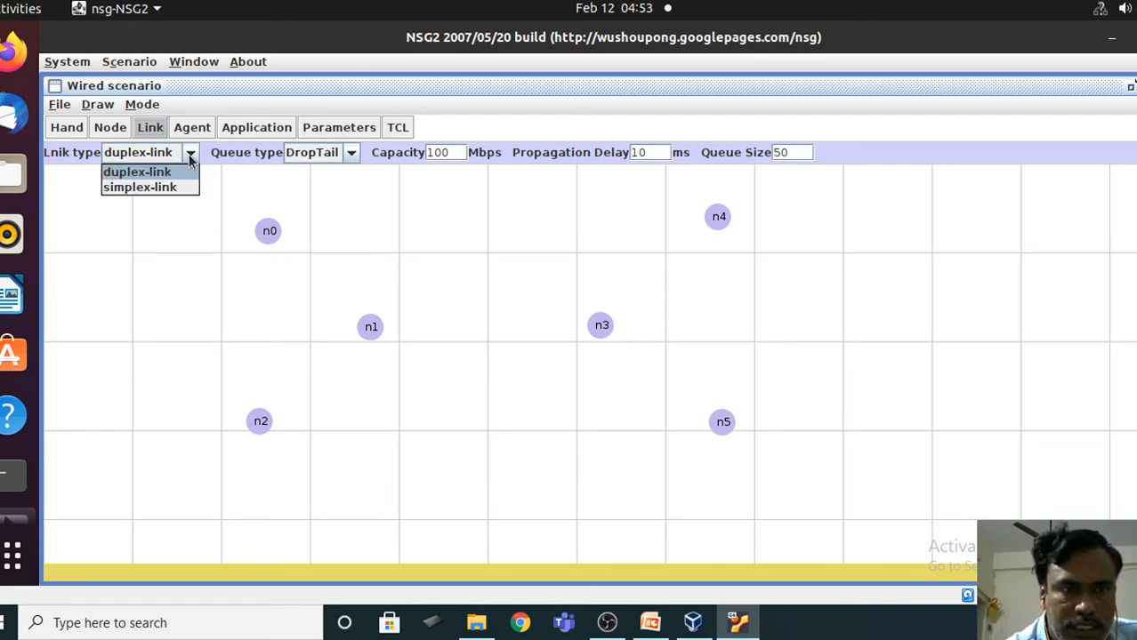
pyautogui.click(188, 155)
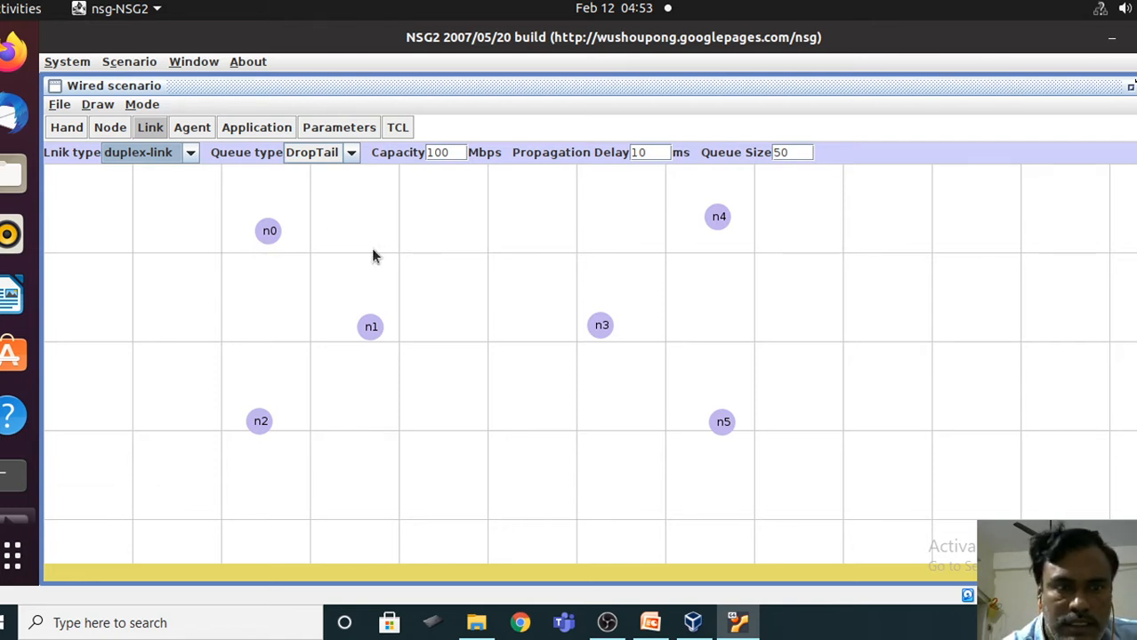
pyautogui.click(270, 239)
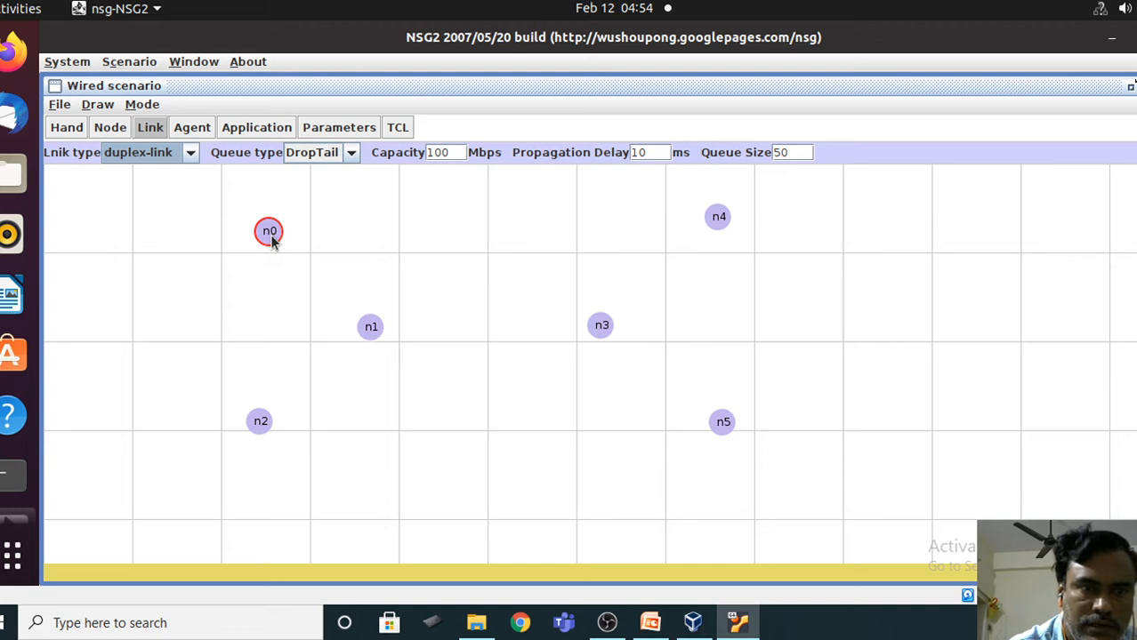
pyautogui.click(372, 335)
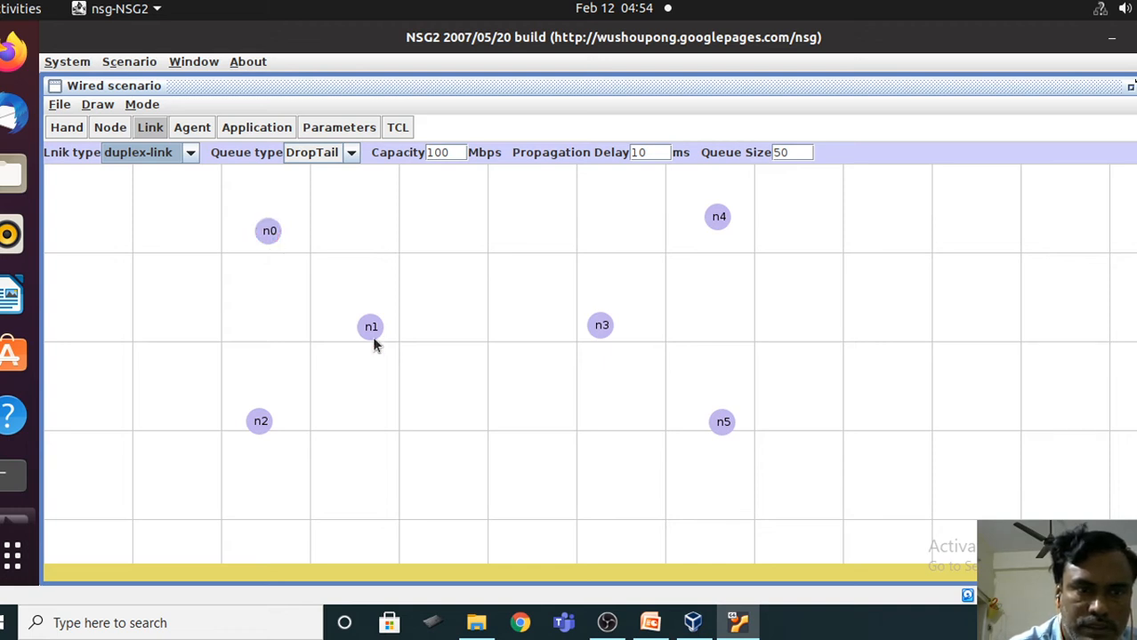
pyautogui.click(267, 240)
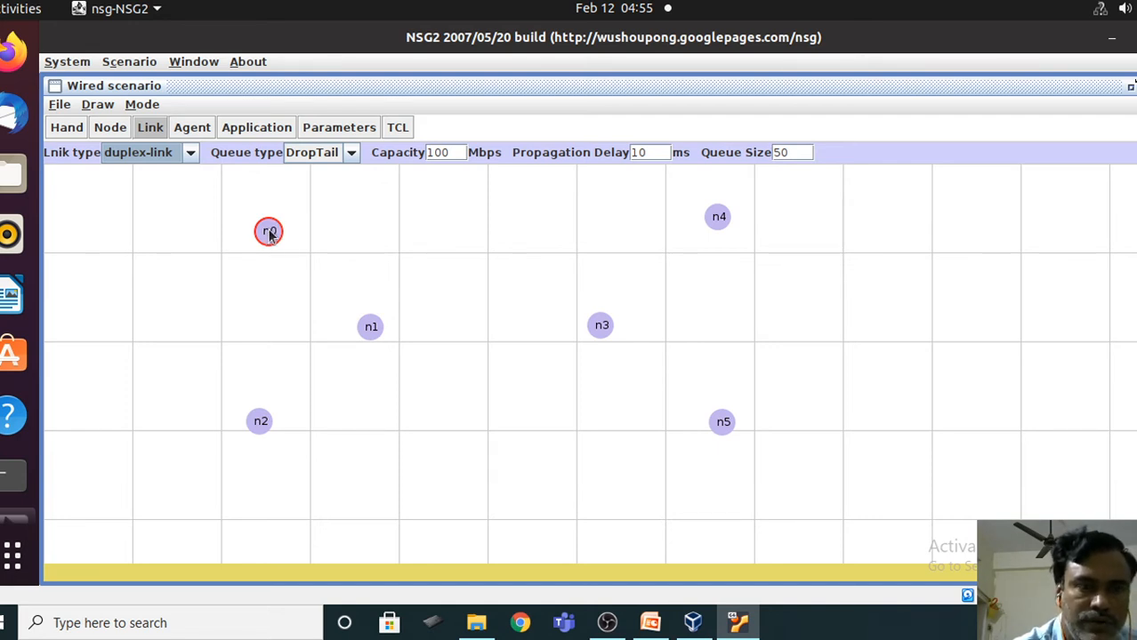
pyautogui.click(270, 234)
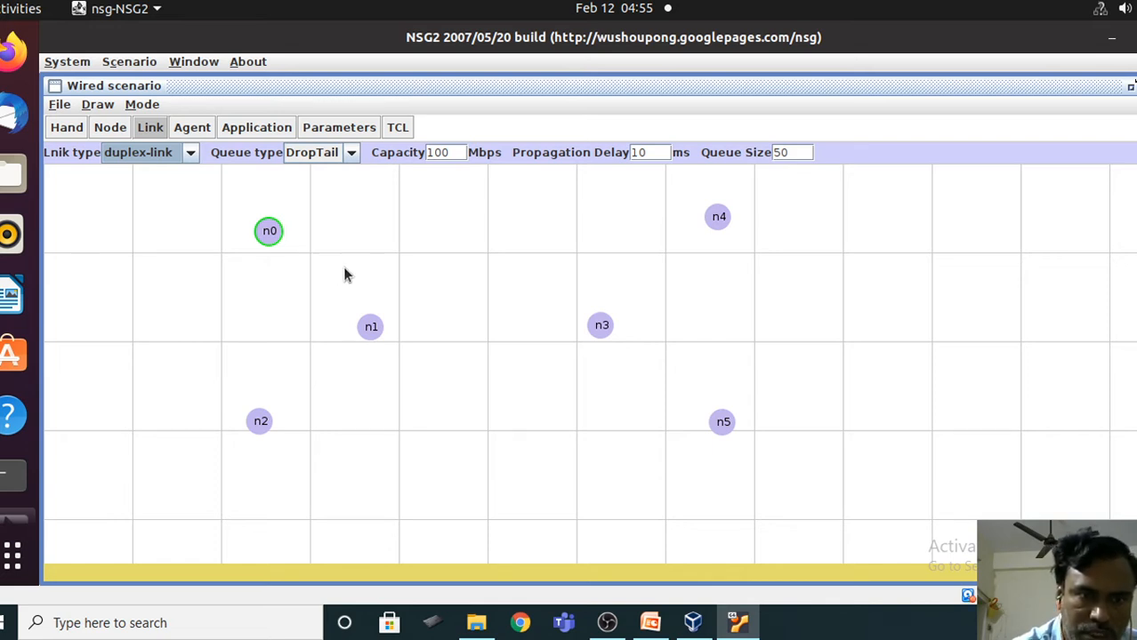
pyautogui.click(372, 328)
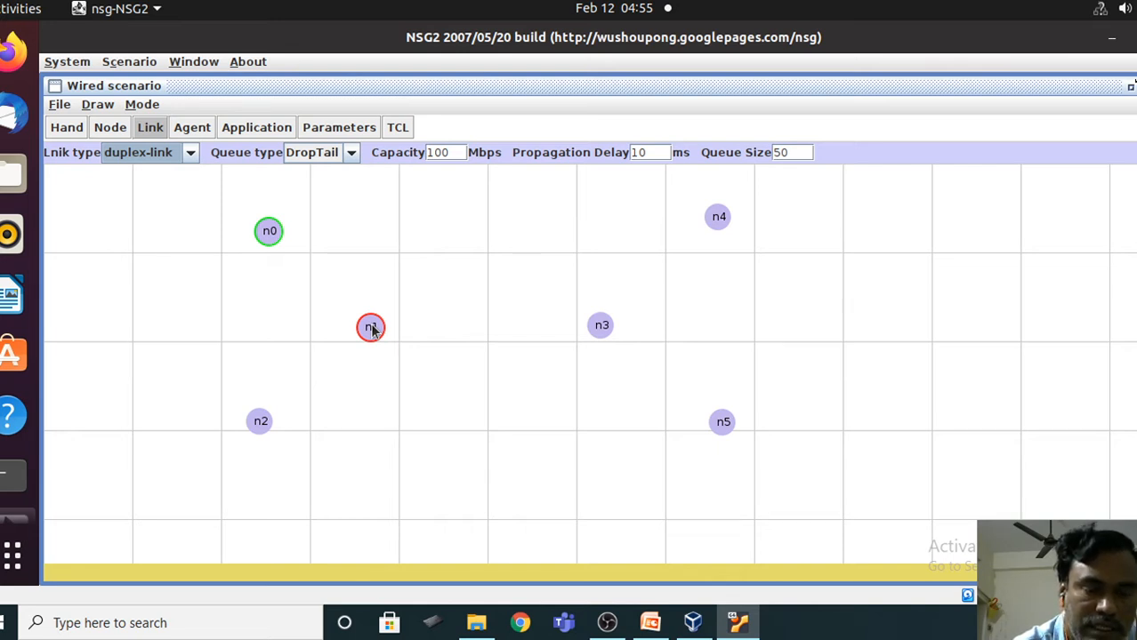
pyautogui.moveTo(372, 329); pyautogui.dragTo(372, 330)
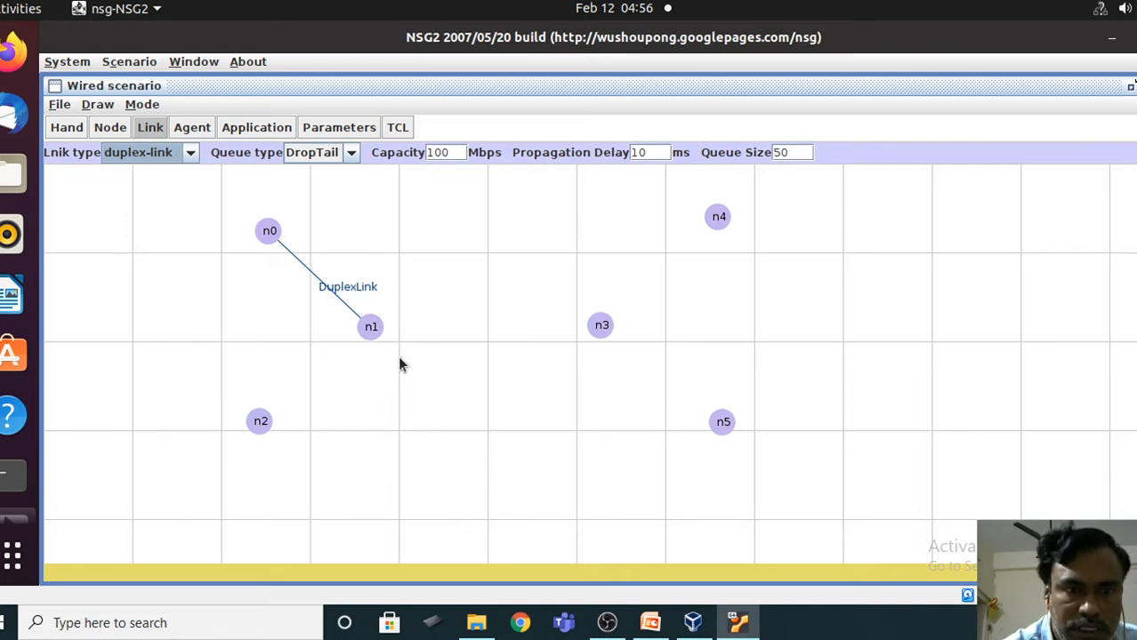
# - Connect node n1 to nodes n2 and n3 with duplex links
pyautogui.click(374, 334)
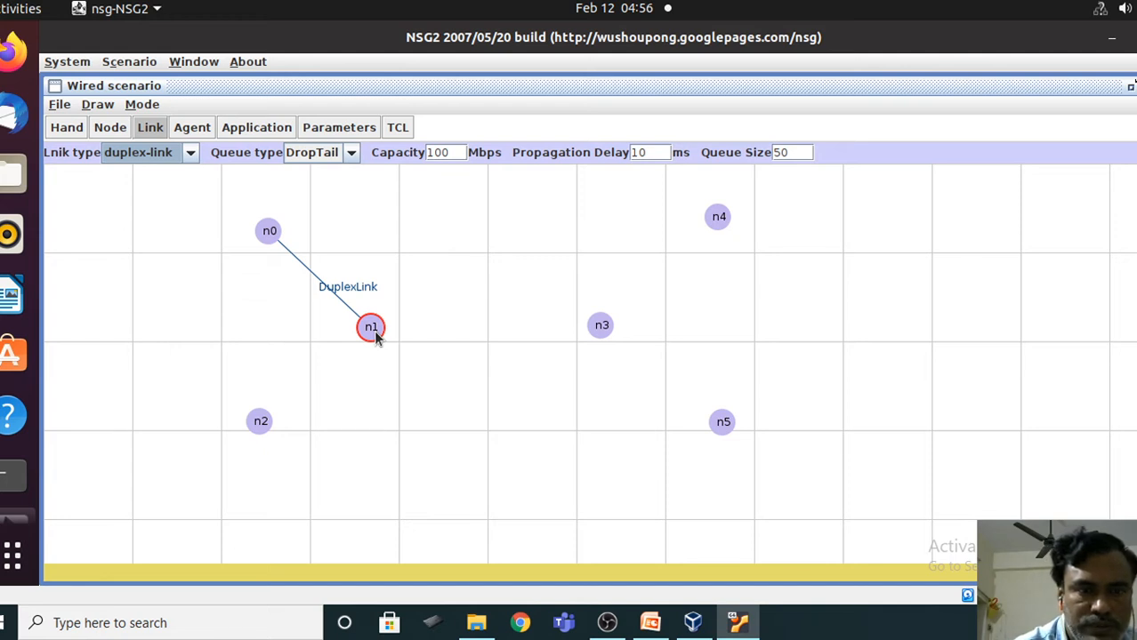
pyautogui.click(375, 333)
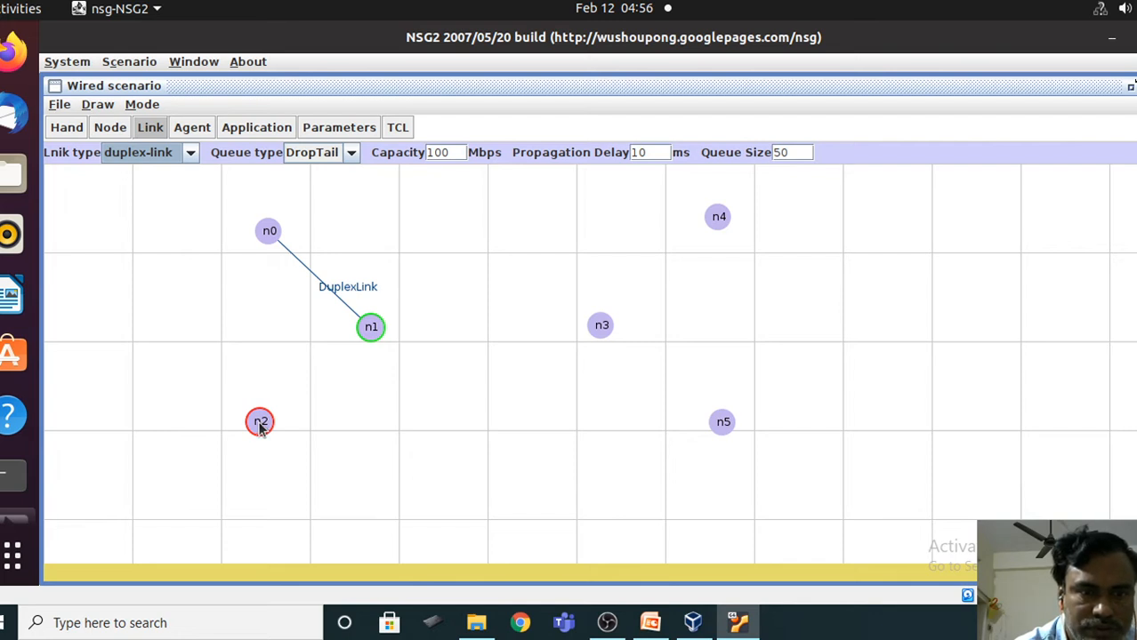
pyautogui.click(259, 426)
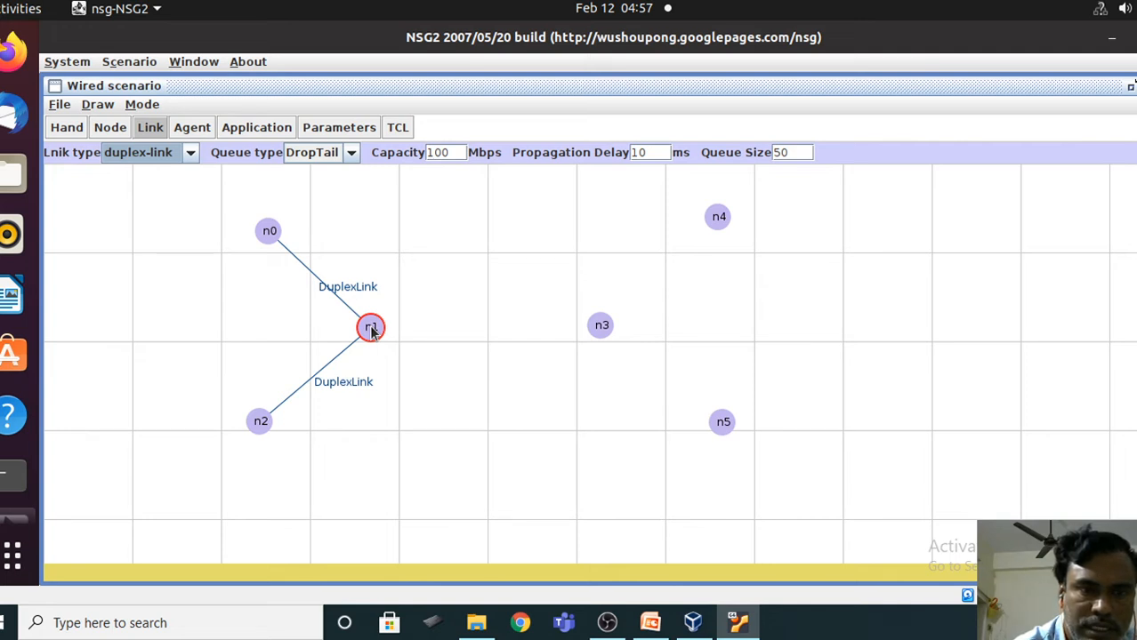
pyautogui.click(371, 330)
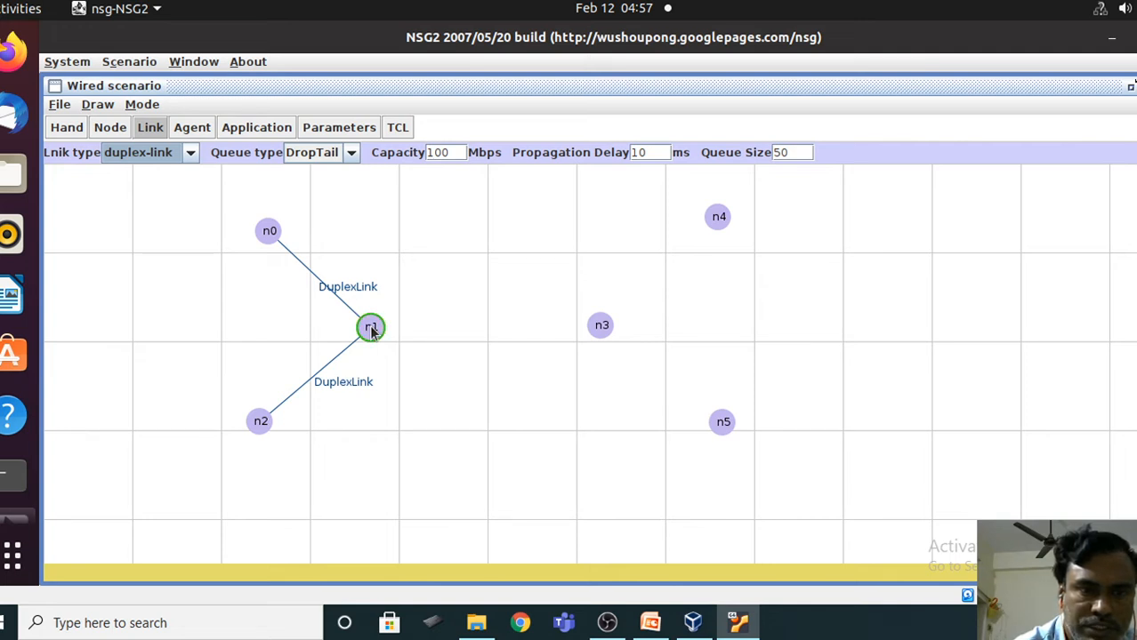
pyautogui.click(601, 326)
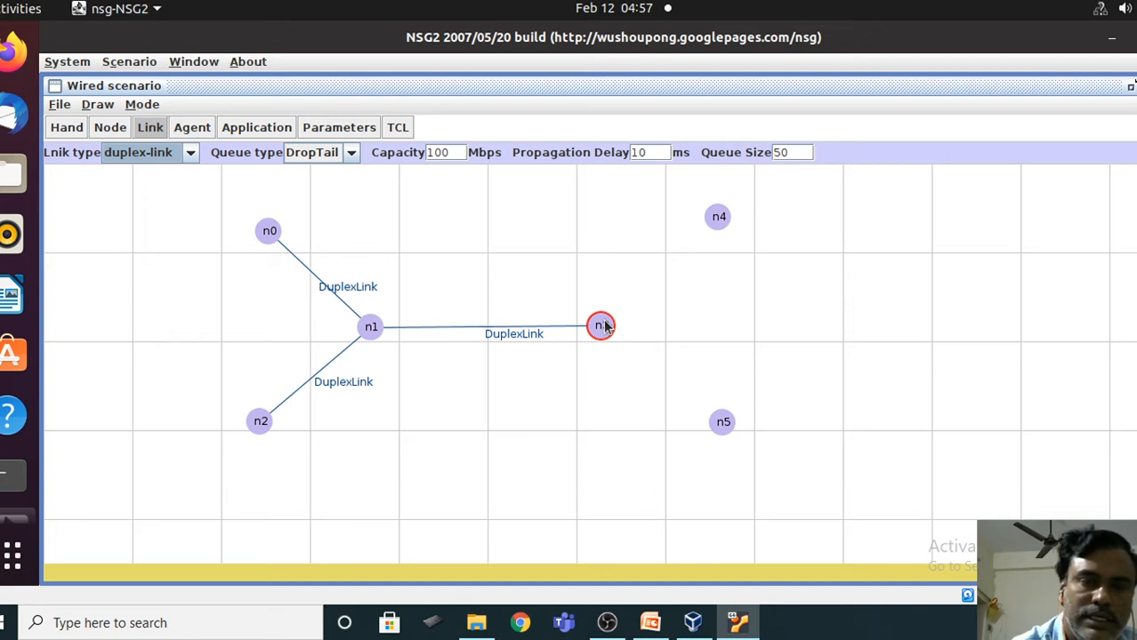
# - Connect node n3 to nodes n4 and n5 with duplex links
pyautogui.click(601, 327)
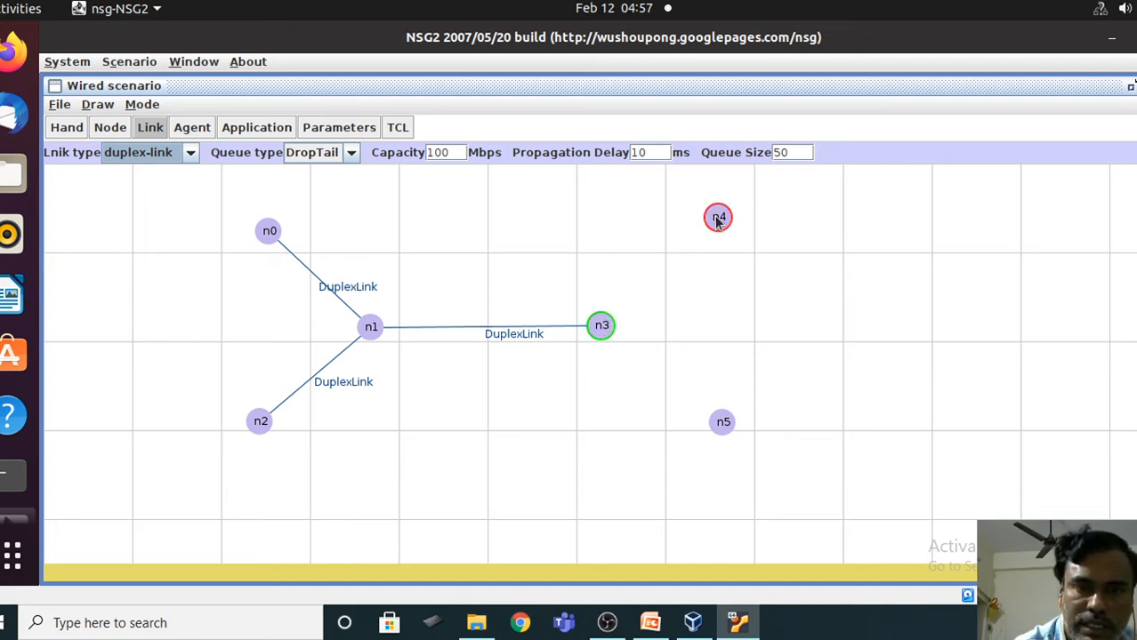
pyautogui.click(718, 219)
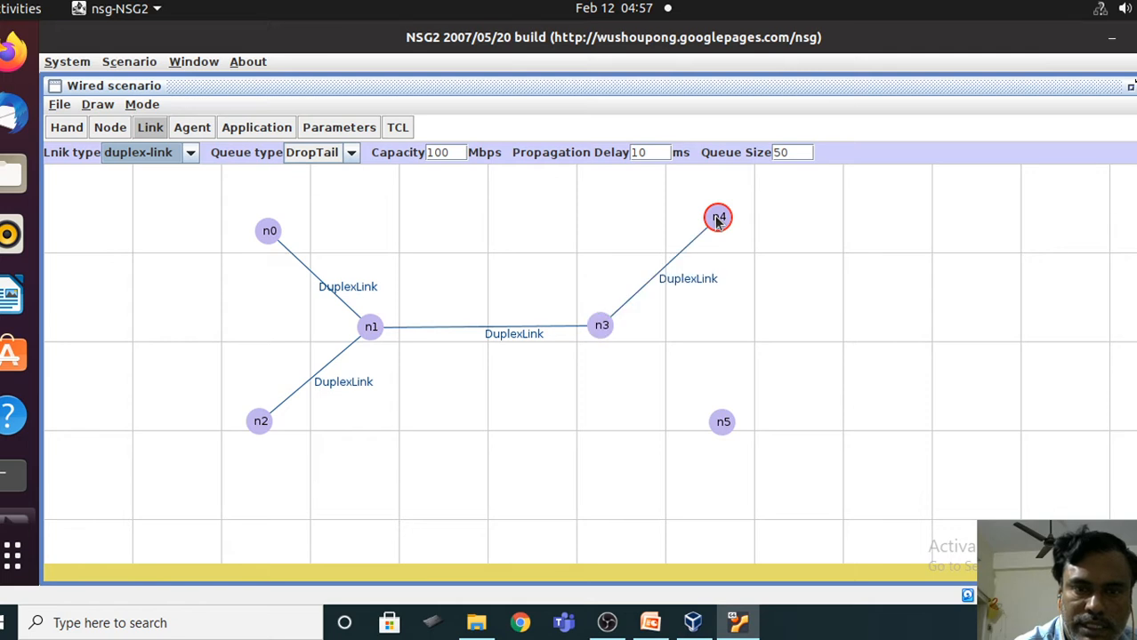
pyautogui.click(602, 325)
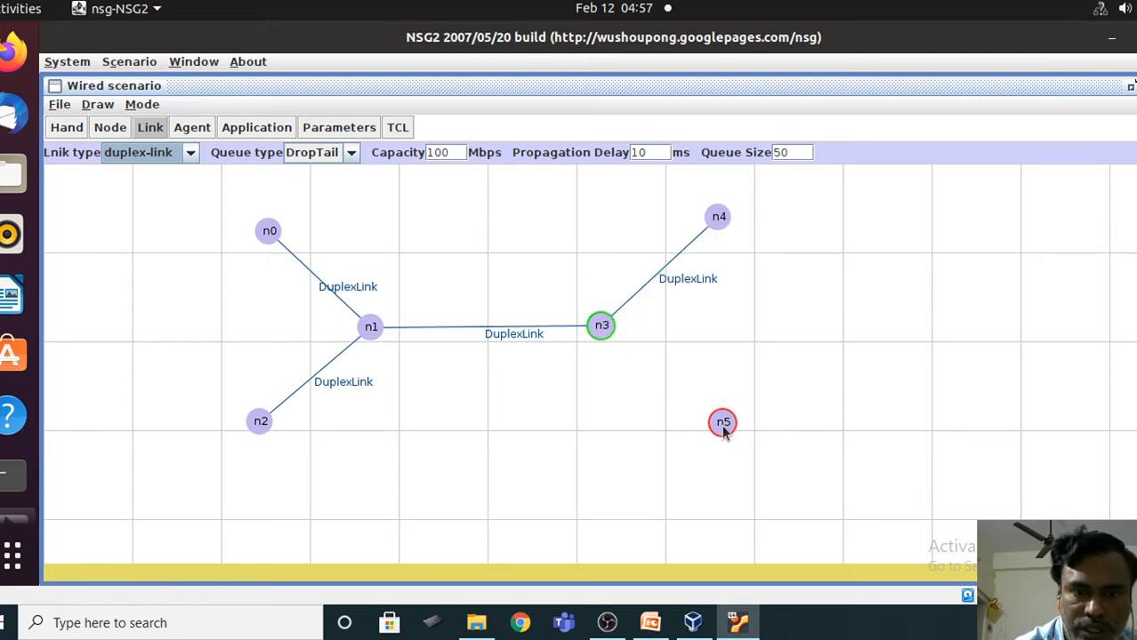
pyautogui.click(721, 424)
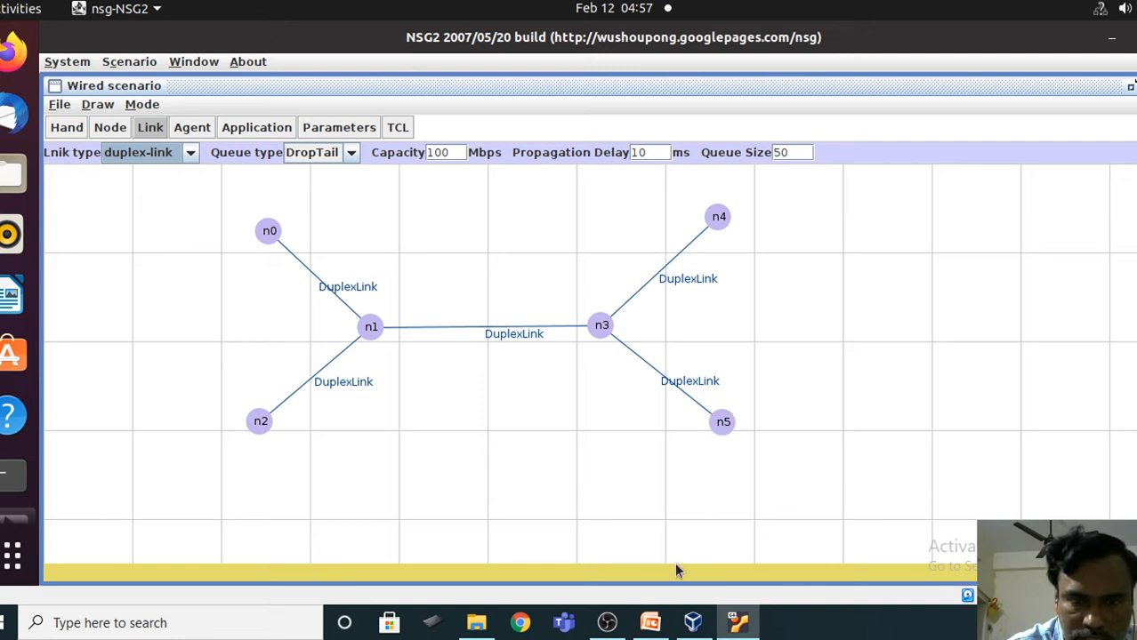
# - Switch to the PowerPoint presentation and start the slide show from the current slide
pyautogui.click(649, 628)
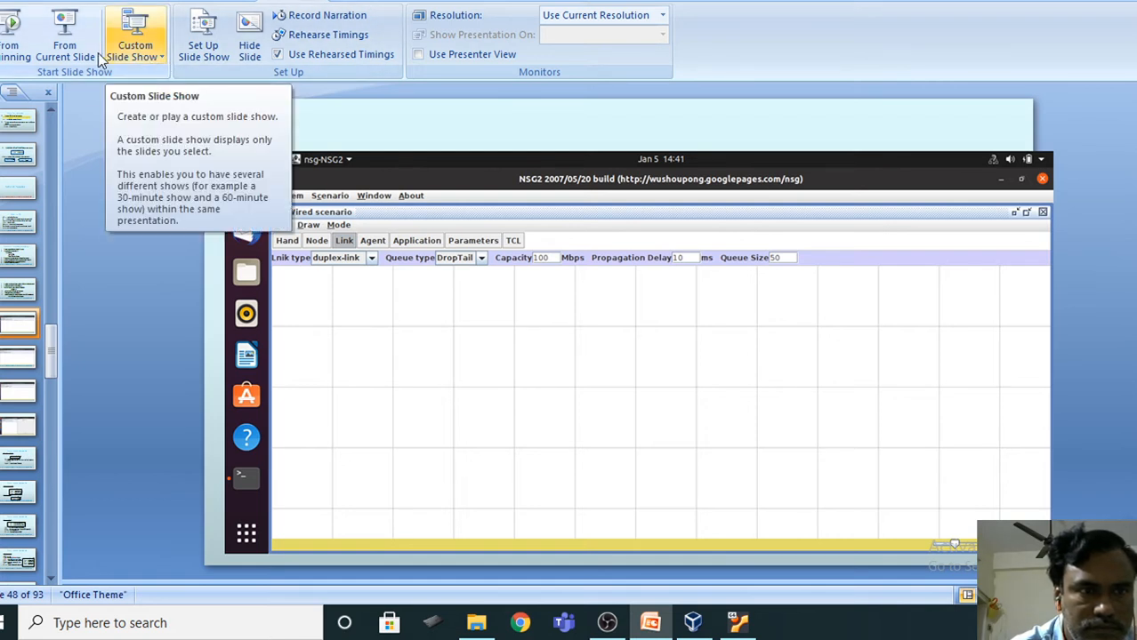
pyautogui.click(62, 43)
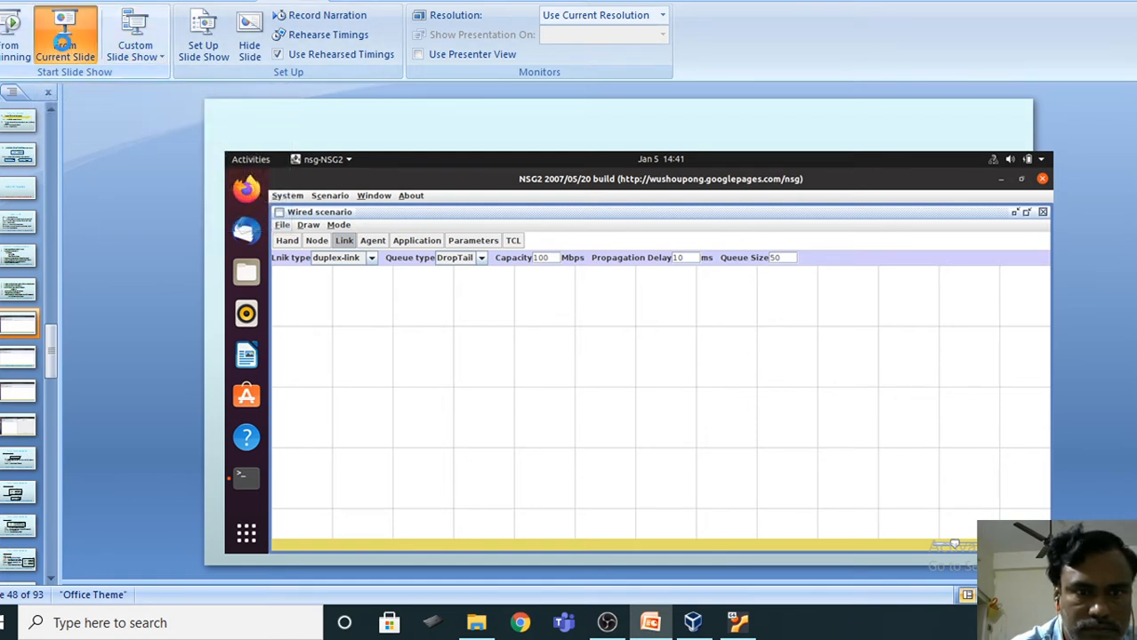
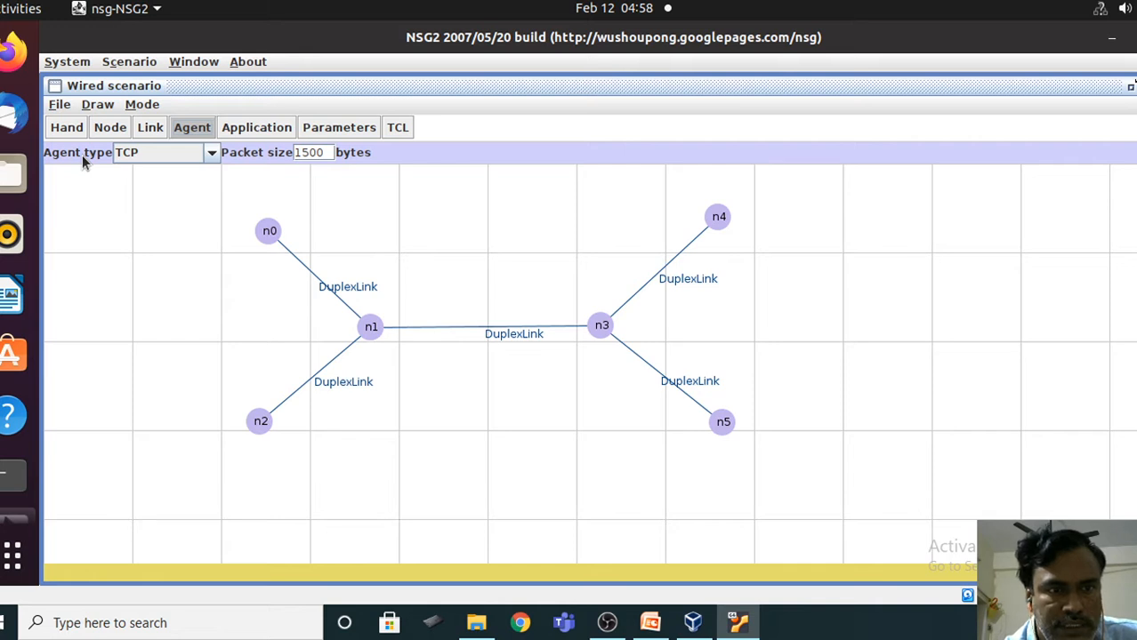
# - Attach a TCP agent to node n0, placing it on the side facing away from the links
pyautogui.click(212, 154)
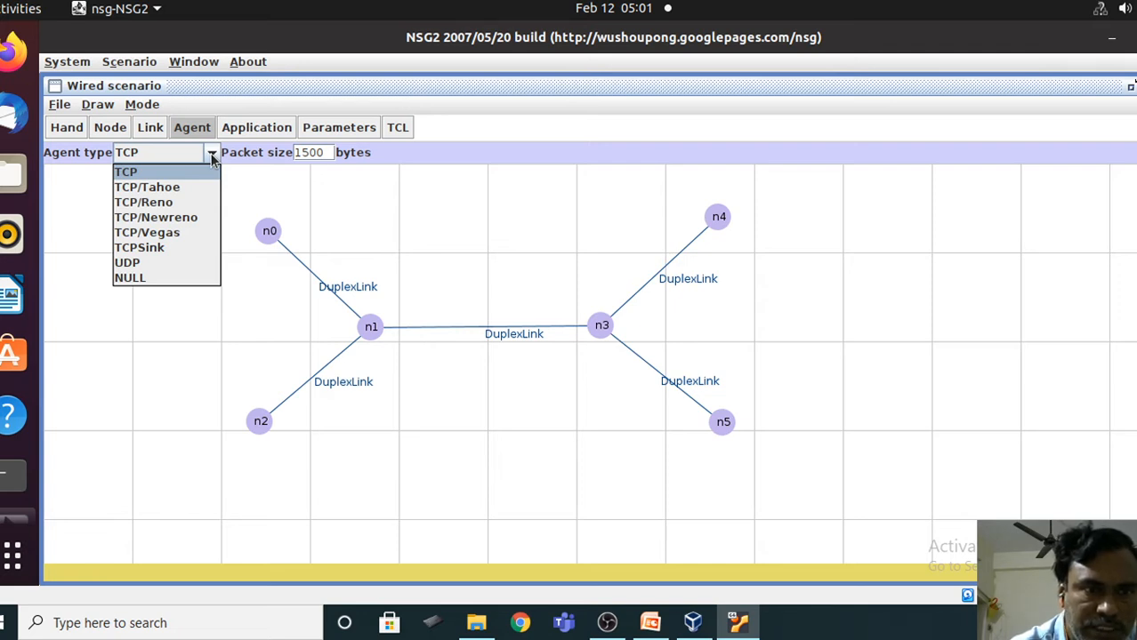
pyautogui.click(195, 174)
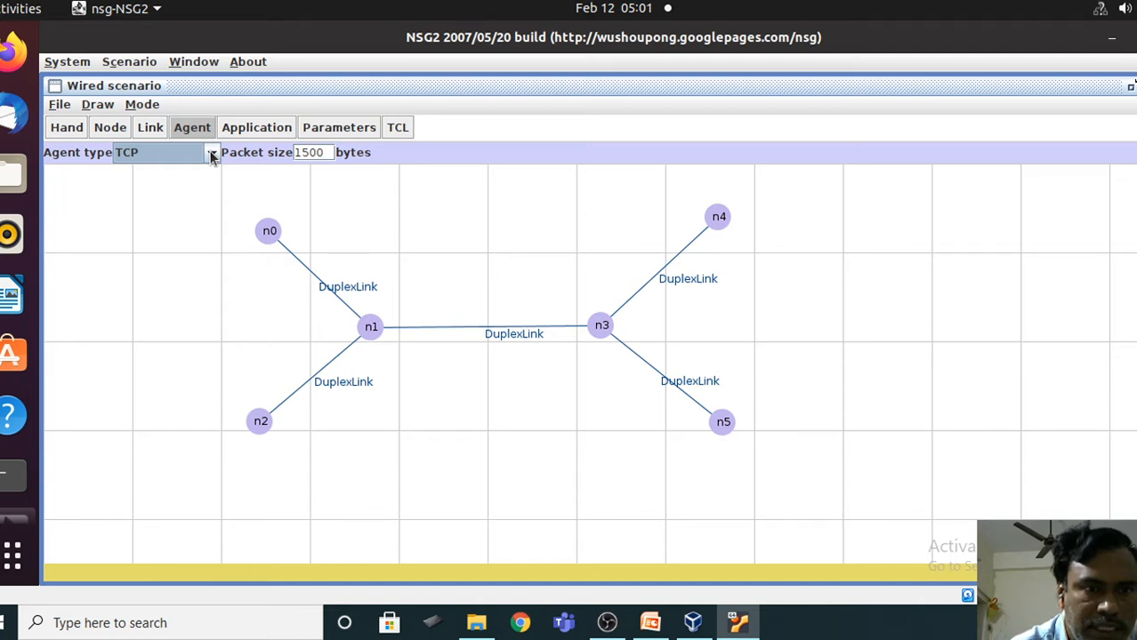
pyautogui.click(267, 235)
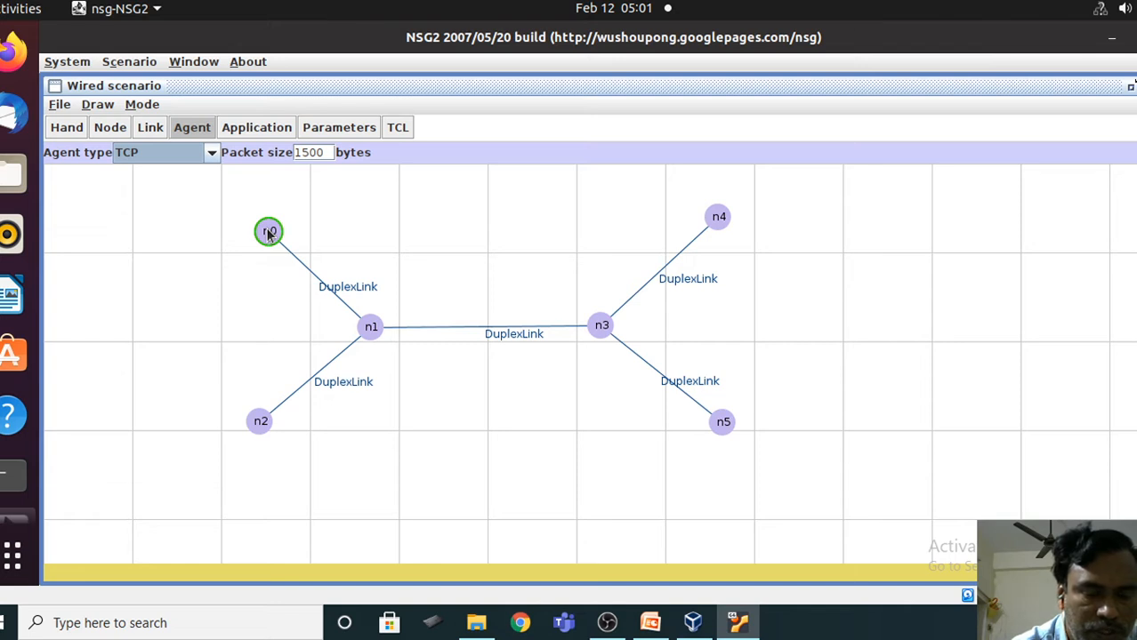
pyautogui.moveTo(269, 234); pyautogui.dragTo(164, 232)
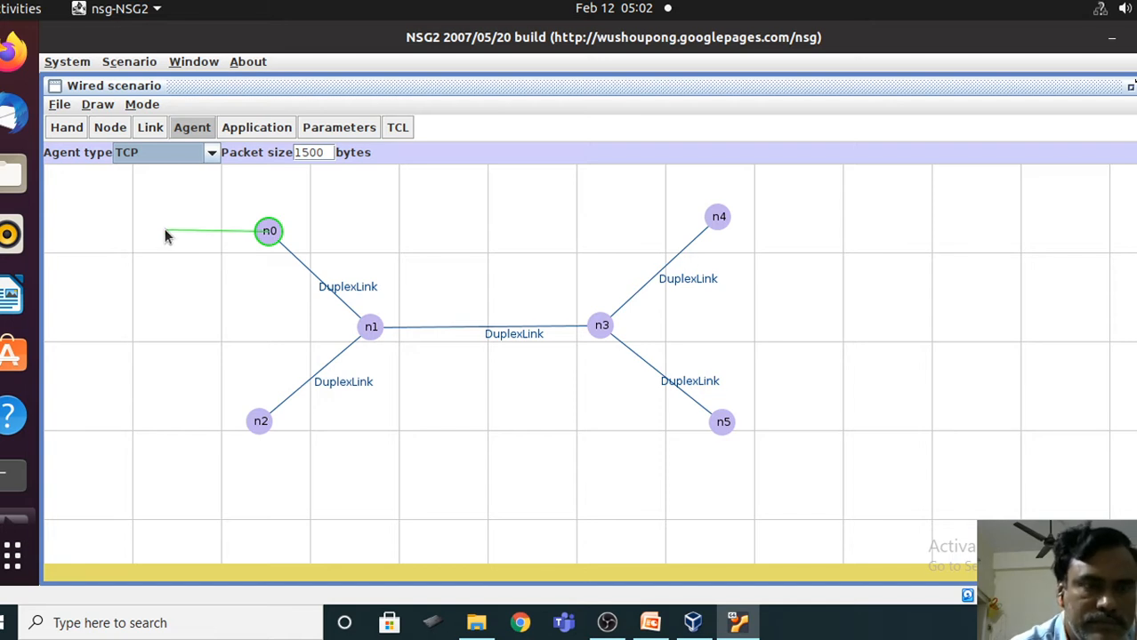
pyautogui.moveTo(164, 230); pyautogui.dragTo(159, 233)
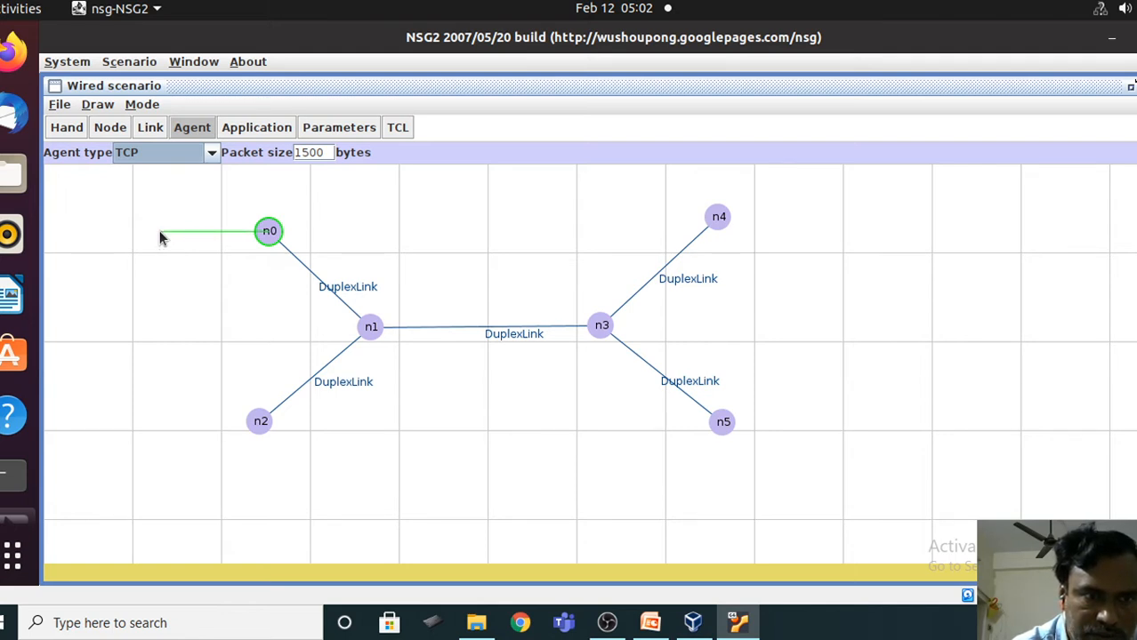
pyautogui.moveTo(160, 237); pyautogui.dragTo(160, 237)
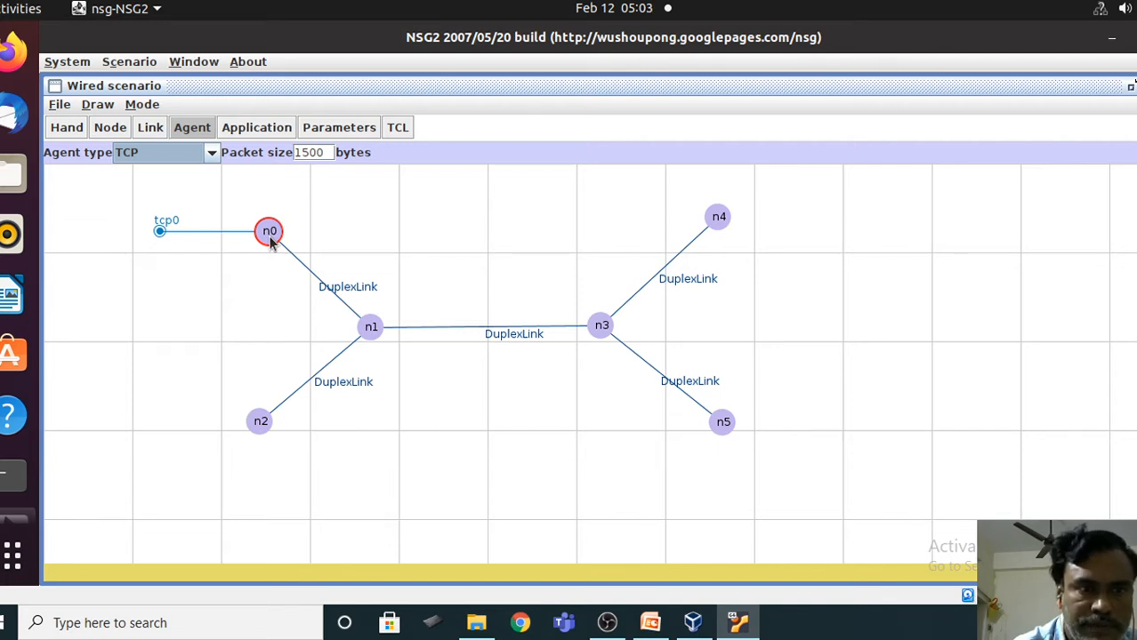
# - Attach a TCPSink agent below node n5 and connect node n0's TCP agent to it
pyautogui.click(211, 155)
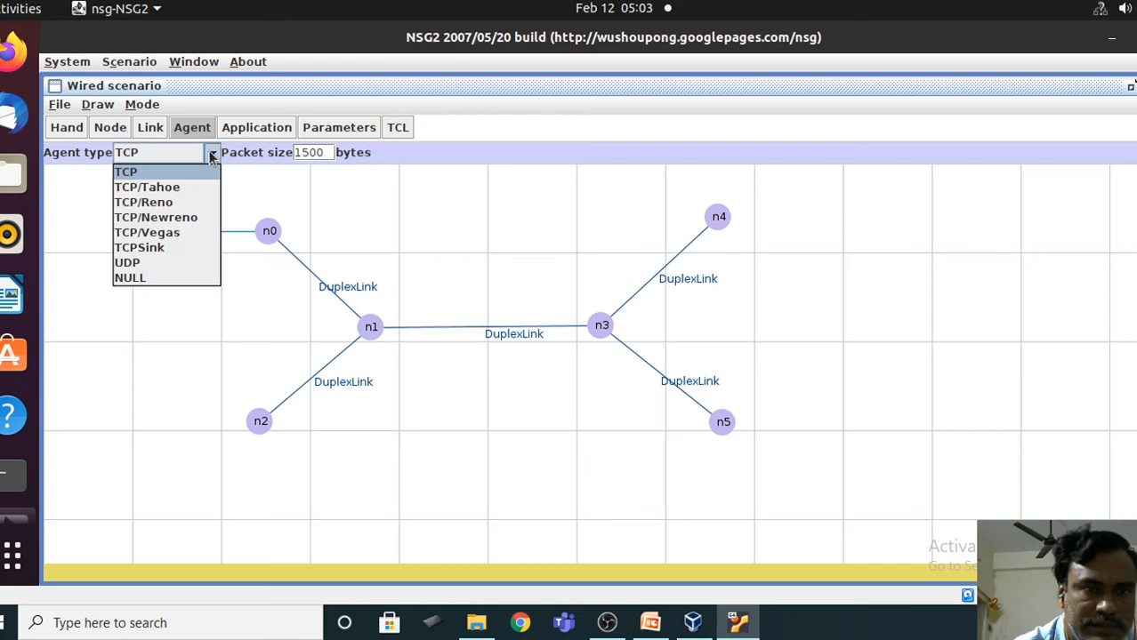
pyautogui.click(161, 253)
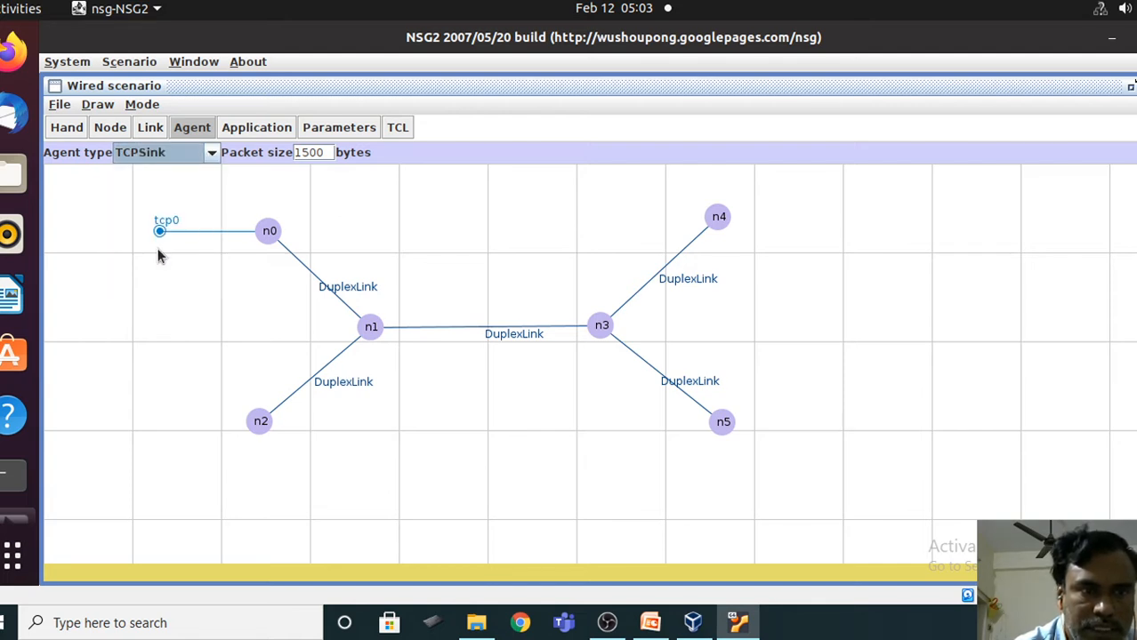
pyautogui.click(720, 425)
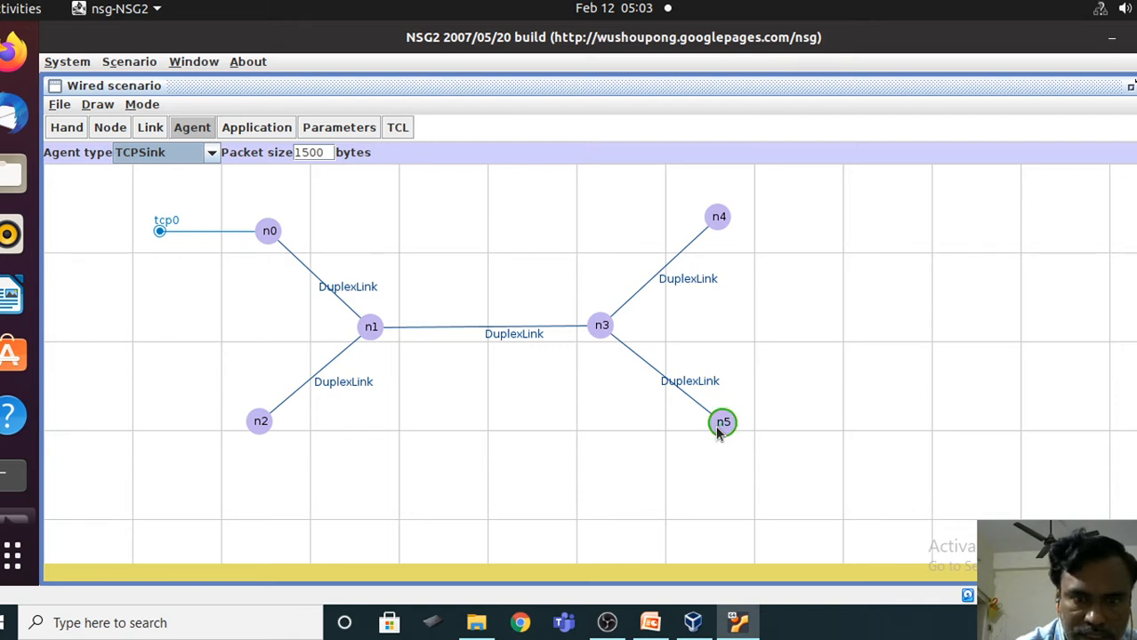
pyautogui.moveTo(721, 433); pyautogui.dragTo(723, 514)
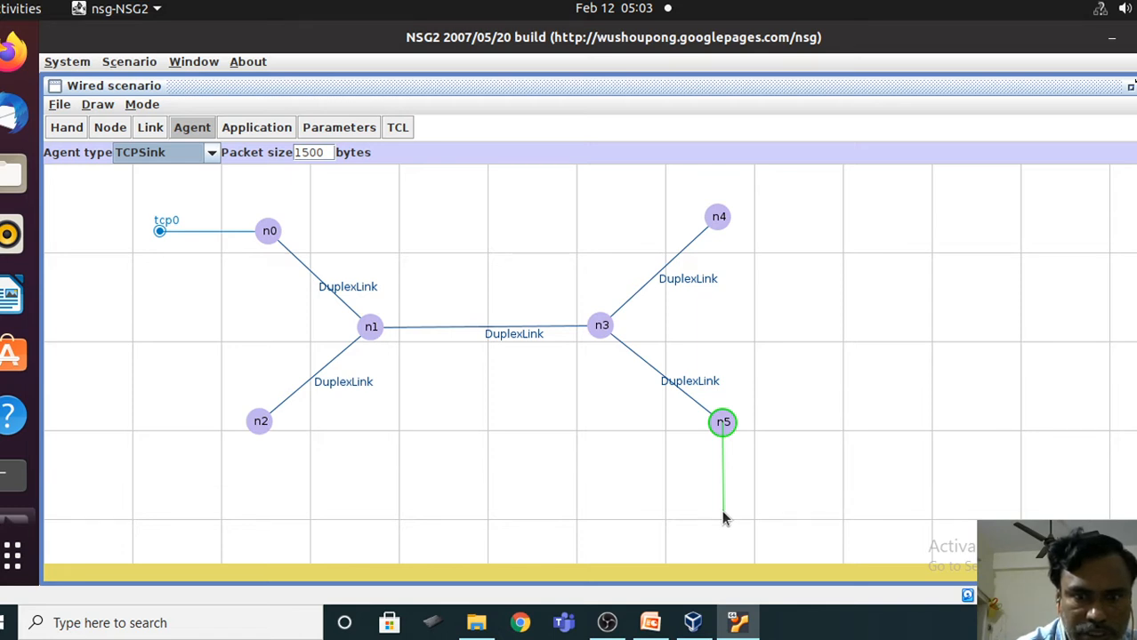
pyautogui.moveTo(722, 513); pyautogui.dragTo(722, 514)
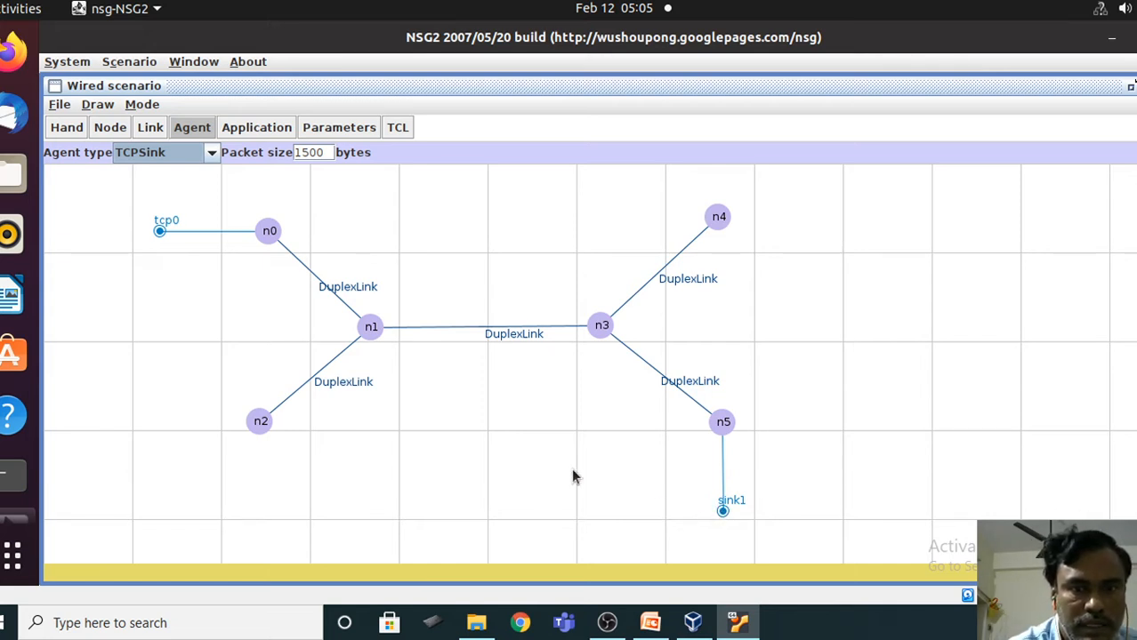
pyautogui.click(160, 233)
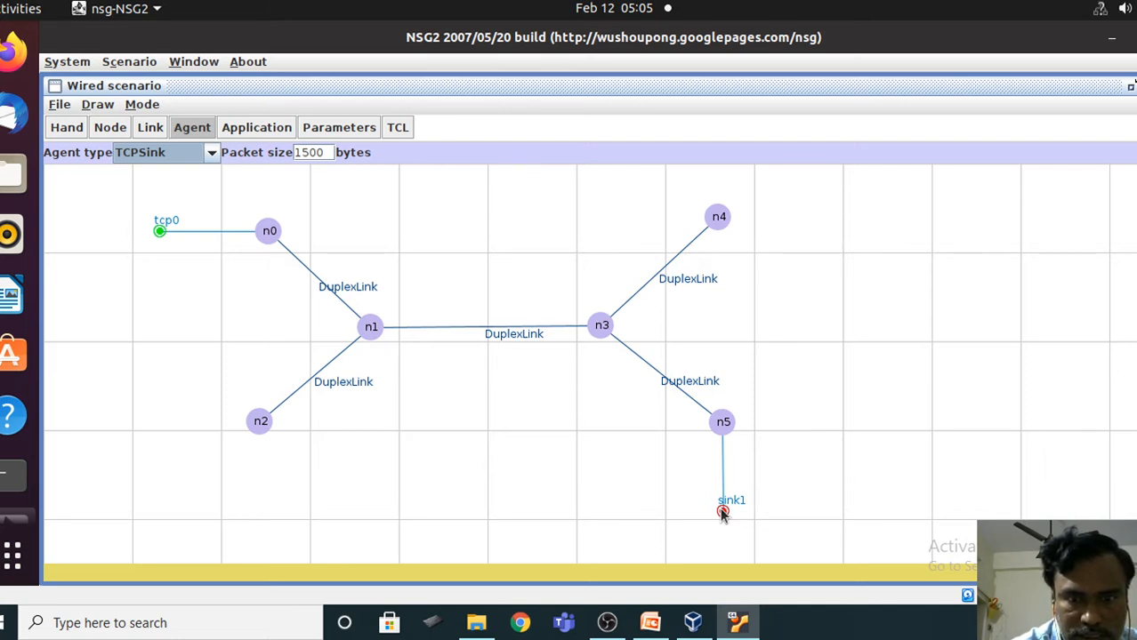
pyautogui.click(722, 512)
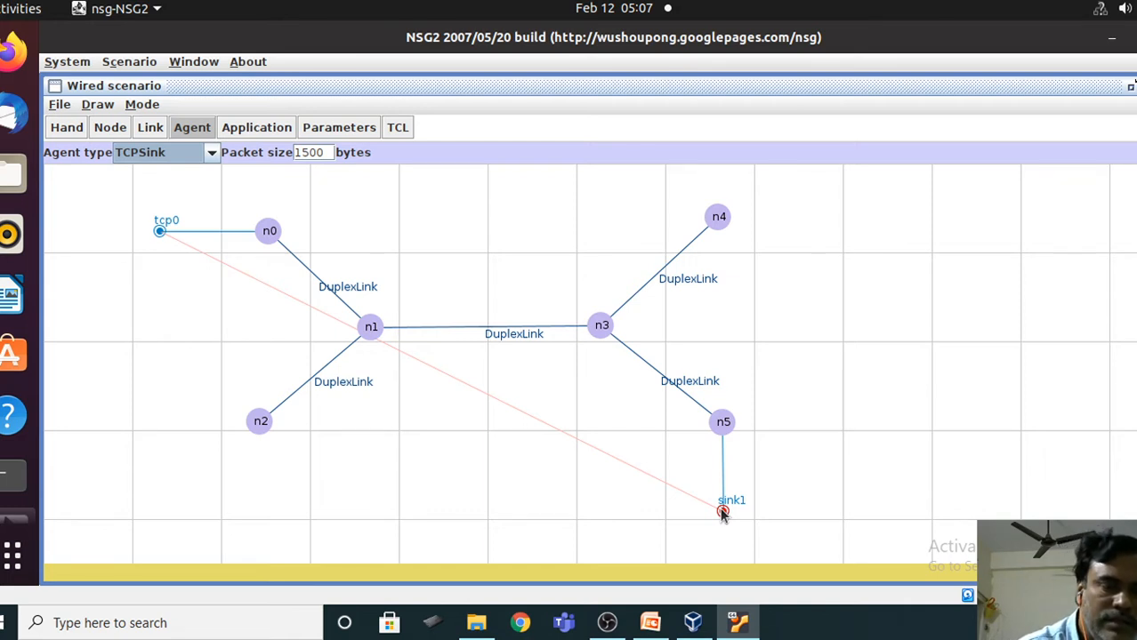
# - Attach a UDP agent below node n2
pyautogui.click(213, 155)
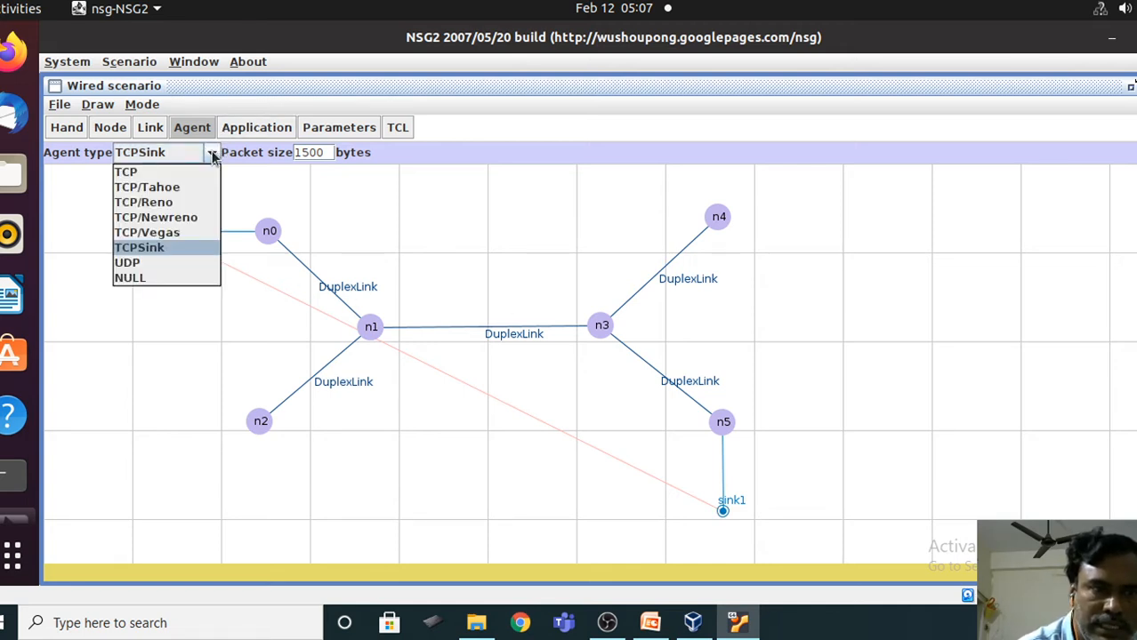
pyautogui.click(149, 261)
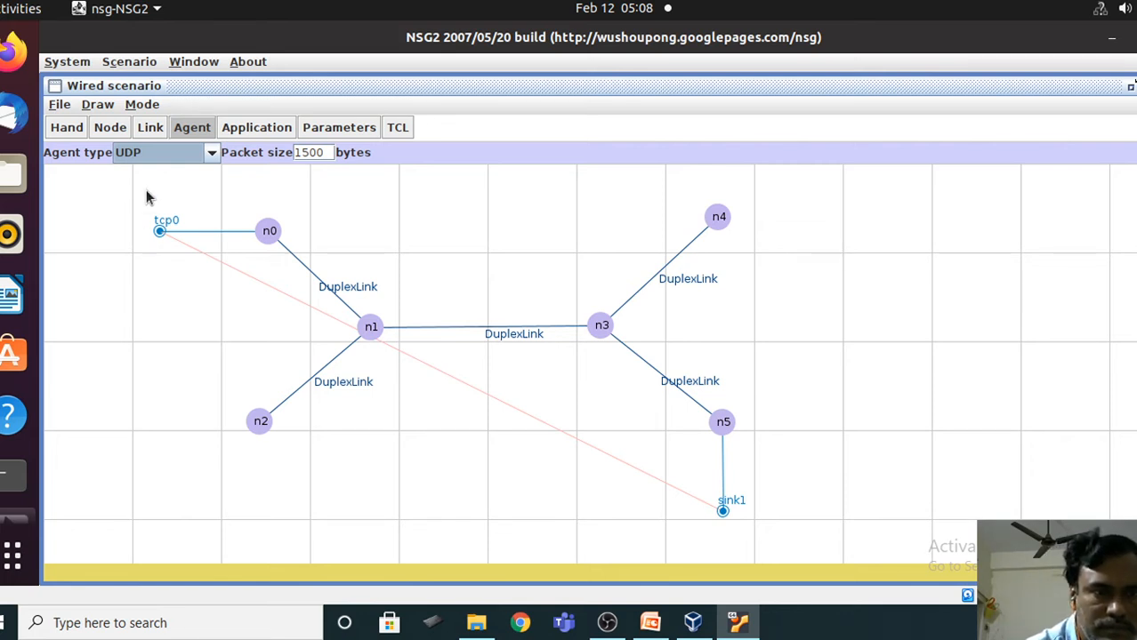
pyautogui.click(211, 154)
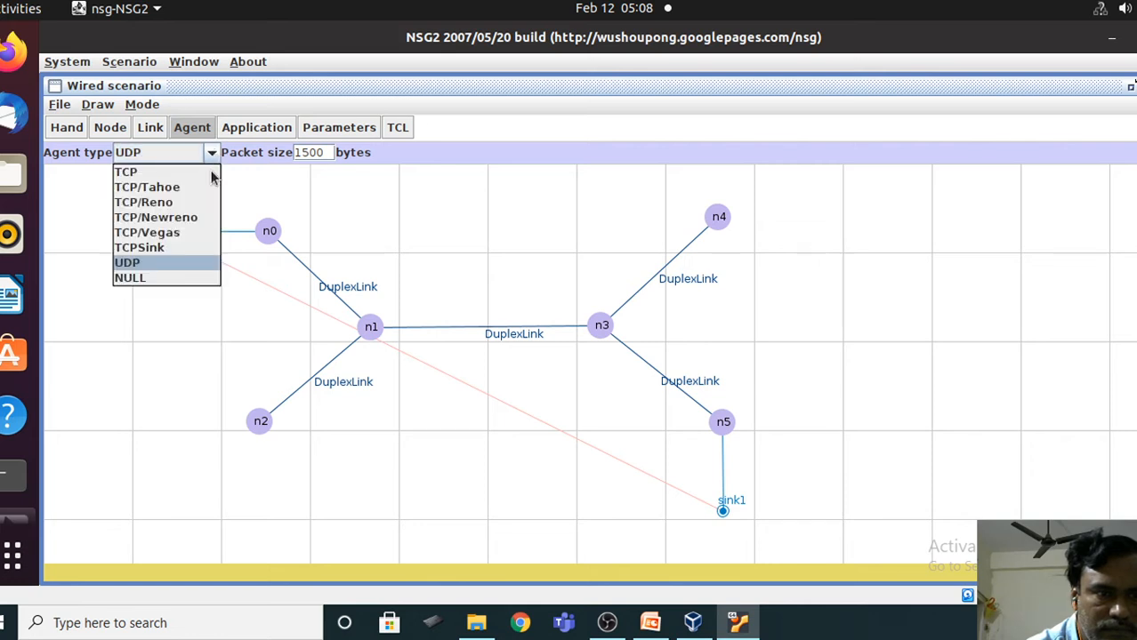
pyautogui.click(165, 261)
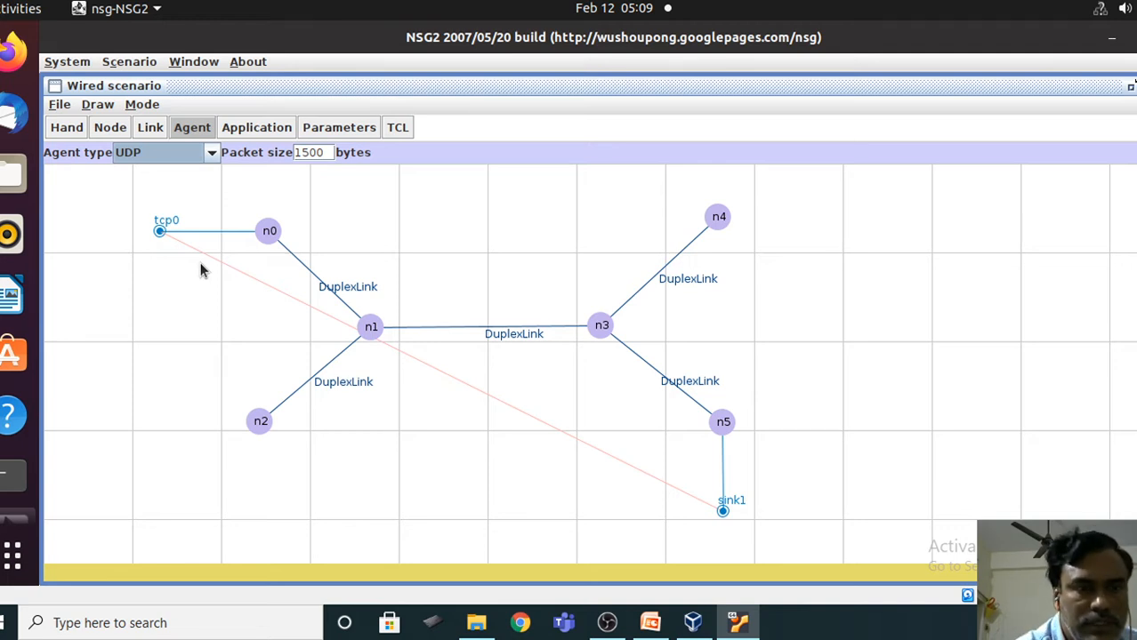
pyautogui.click(259, 428)
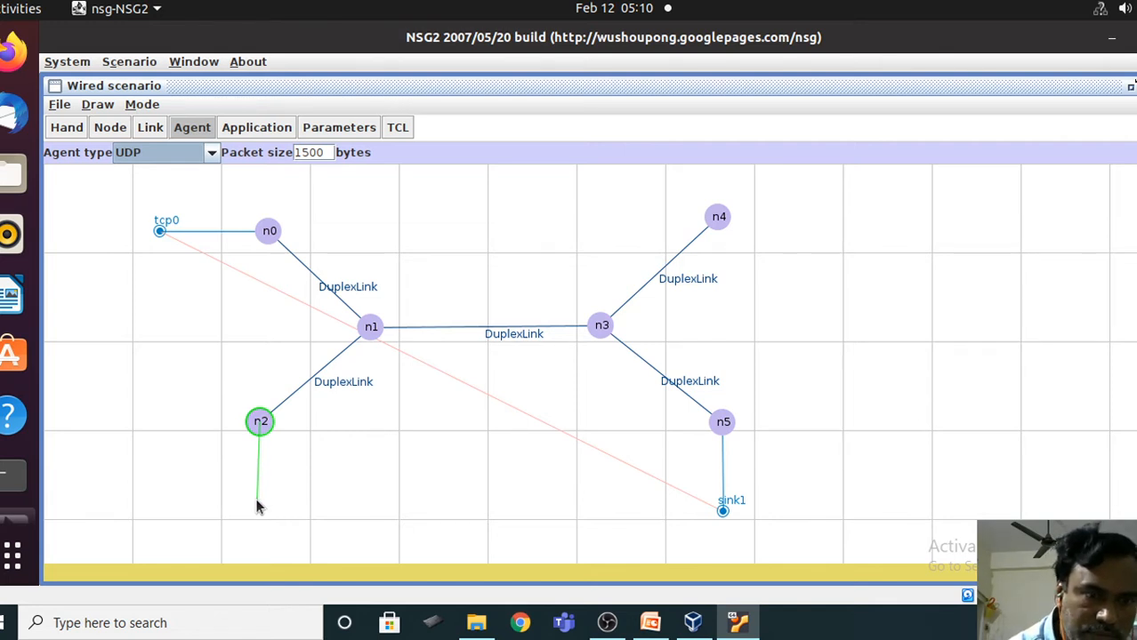
pyautogui.click(256, 503)
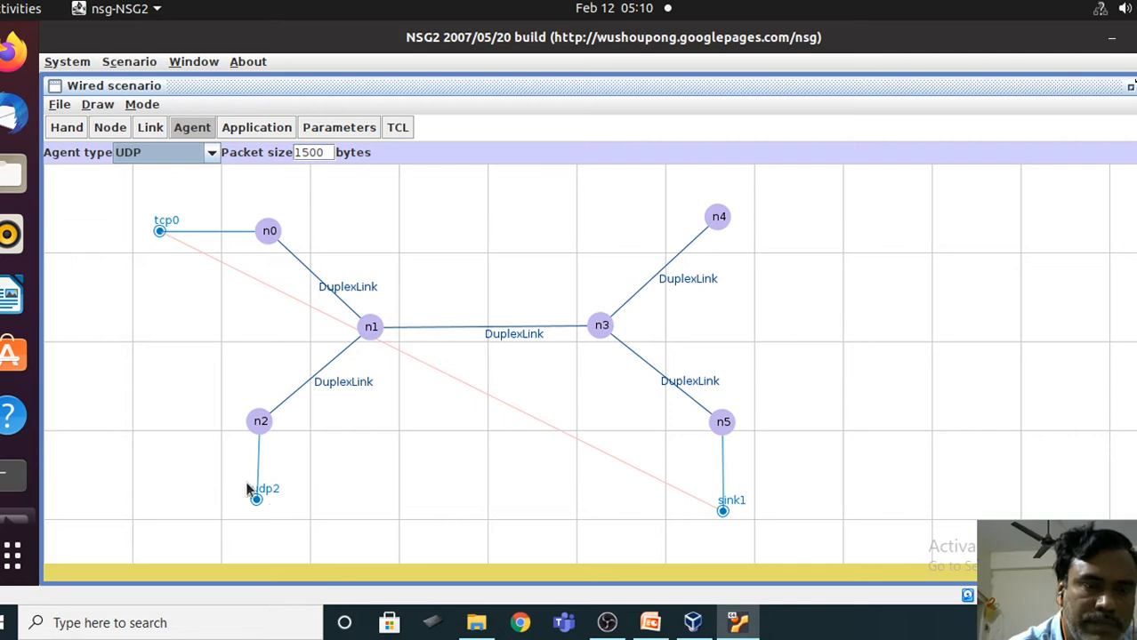
# - Attach a NULL agent beside node n4 and connect node n2's UDP agent to it
pyautogui.click(211, 157)
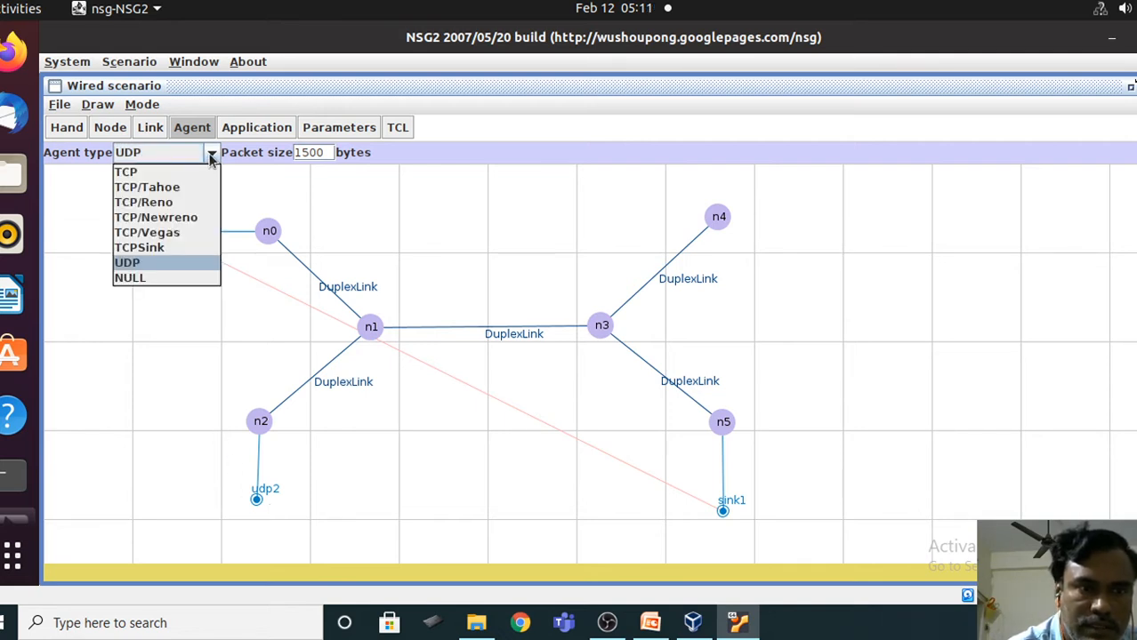
pyautogui.click(161, 281)
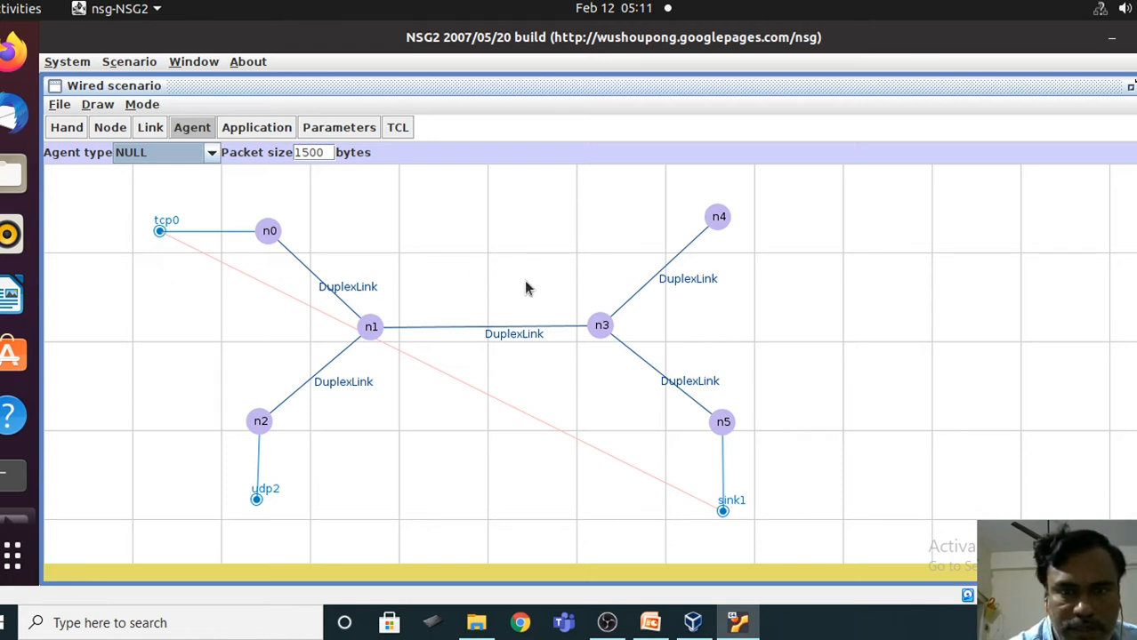
pyautogui.click(721, 222)
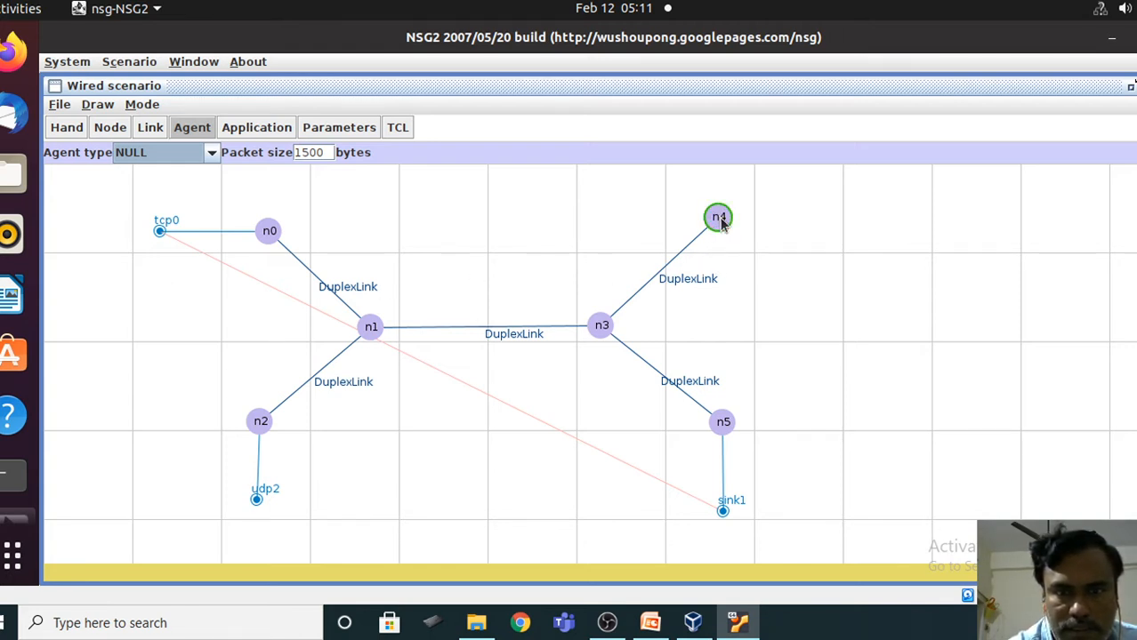
pyautogui.moveTo(722, 221); pyautogui.dragTo(824, 216)
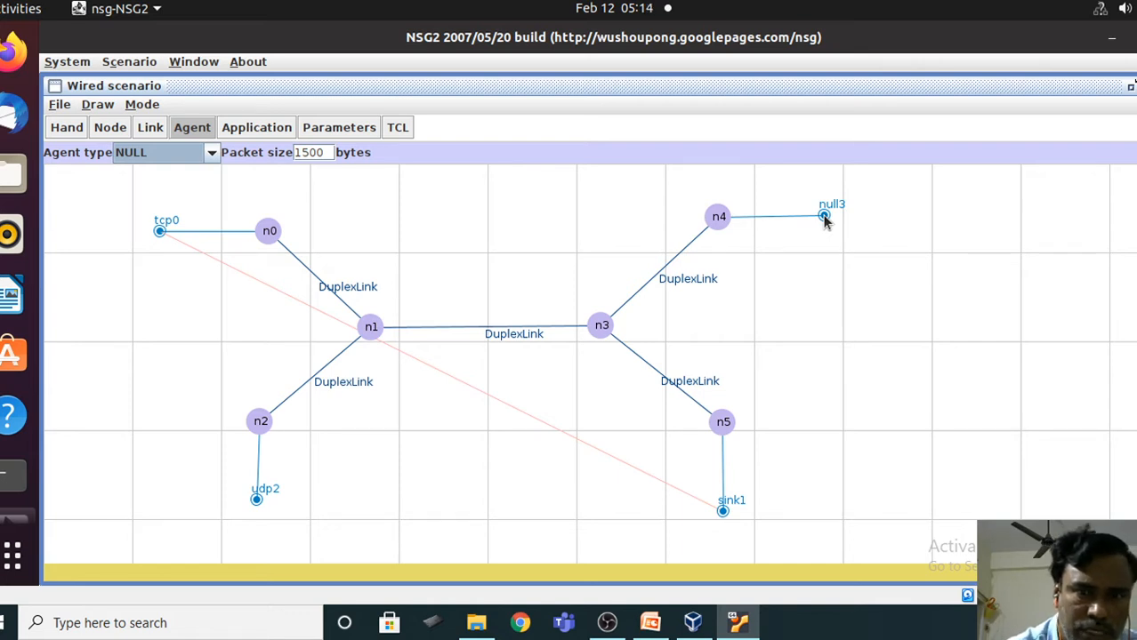
pyautogui.click(257, 500)
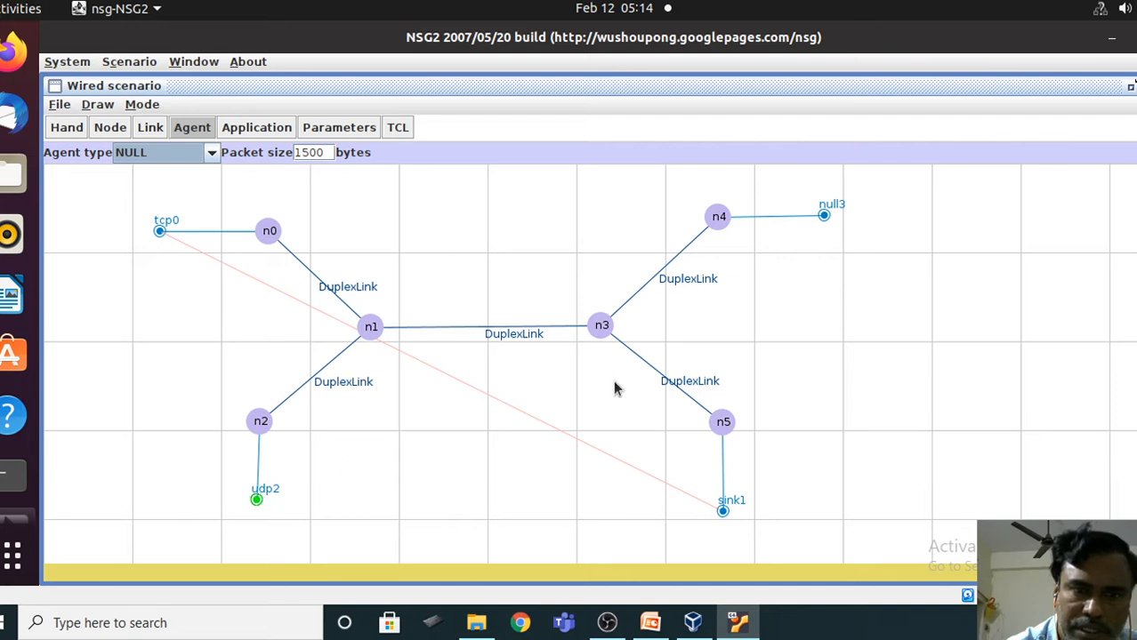
pyautogui.click(825, 219)
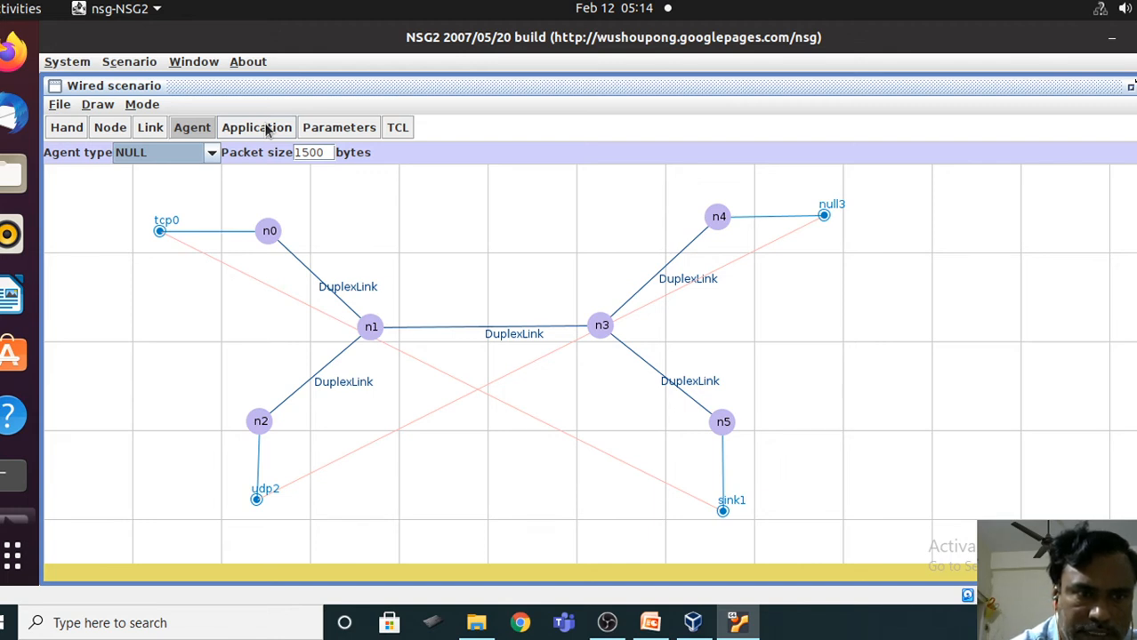
# - Attach an FTP application to node n0's TCP agent
pyautogui.click(266, 130)
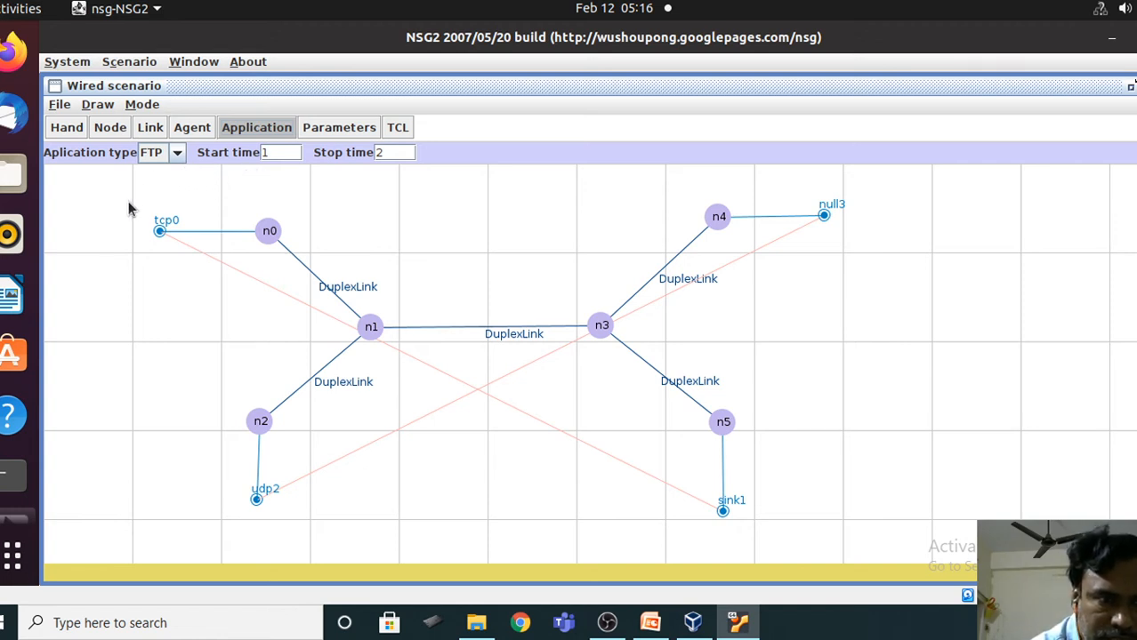
pyautogui.click(158, 232)
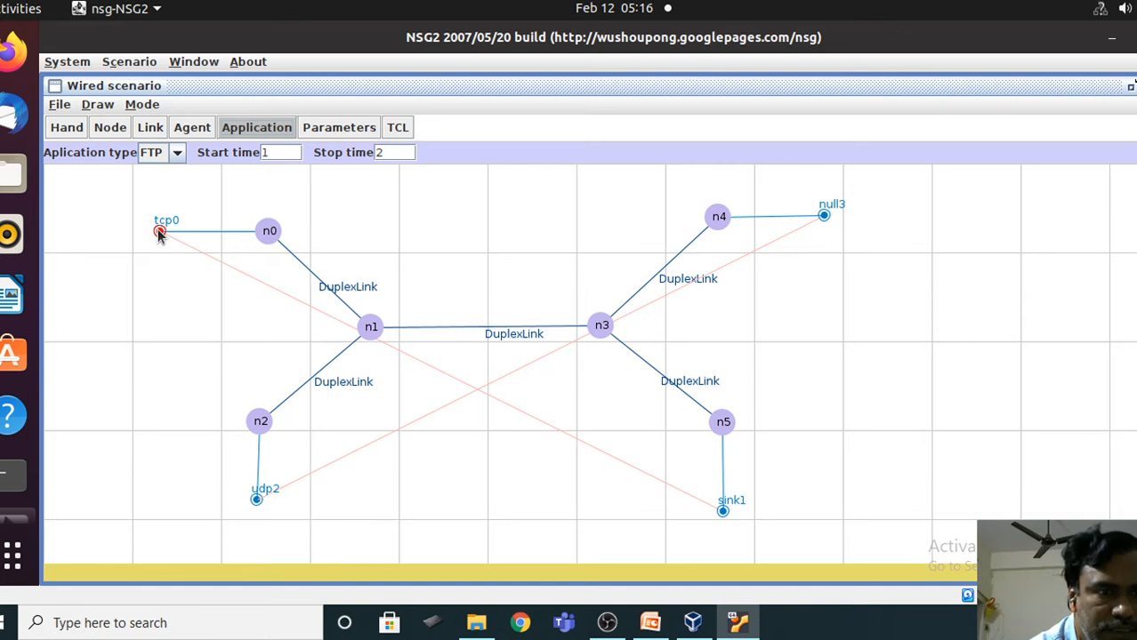
pyautogui.click(159, 232)
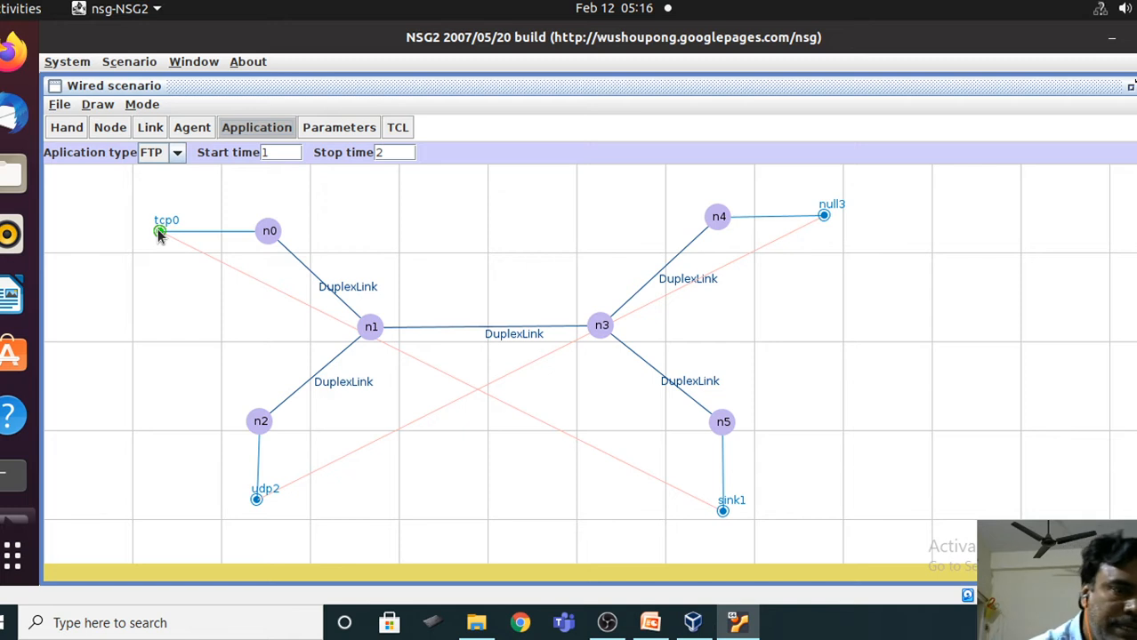
pyautogui.moveTo(159, 232); pyautogui.dragTo(99, 231)
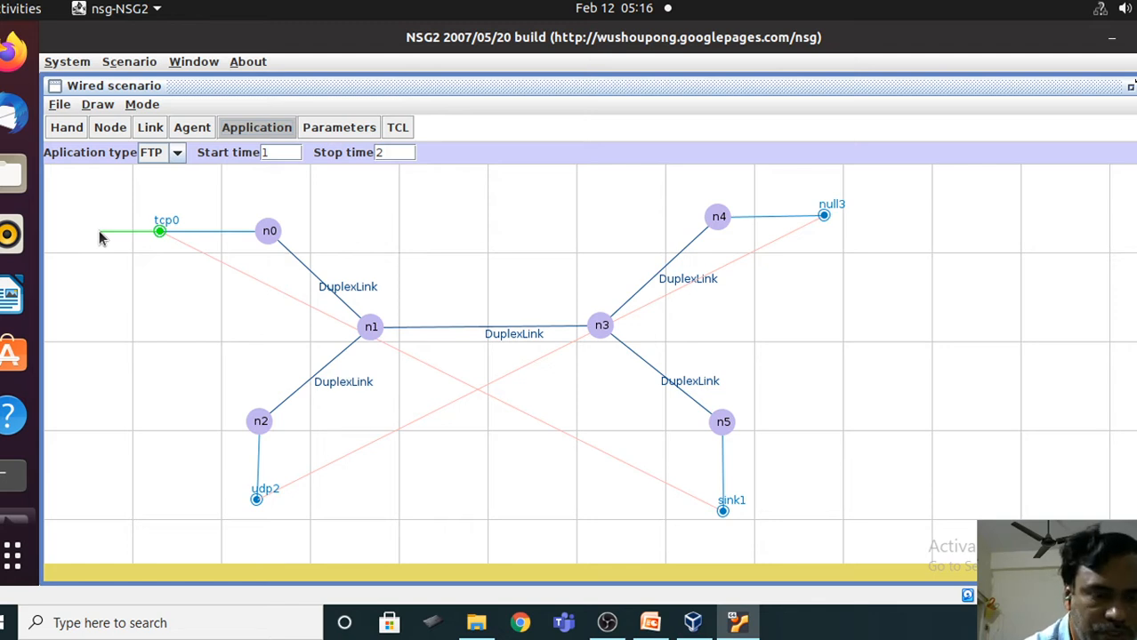
pyautogui.click(98, 231)
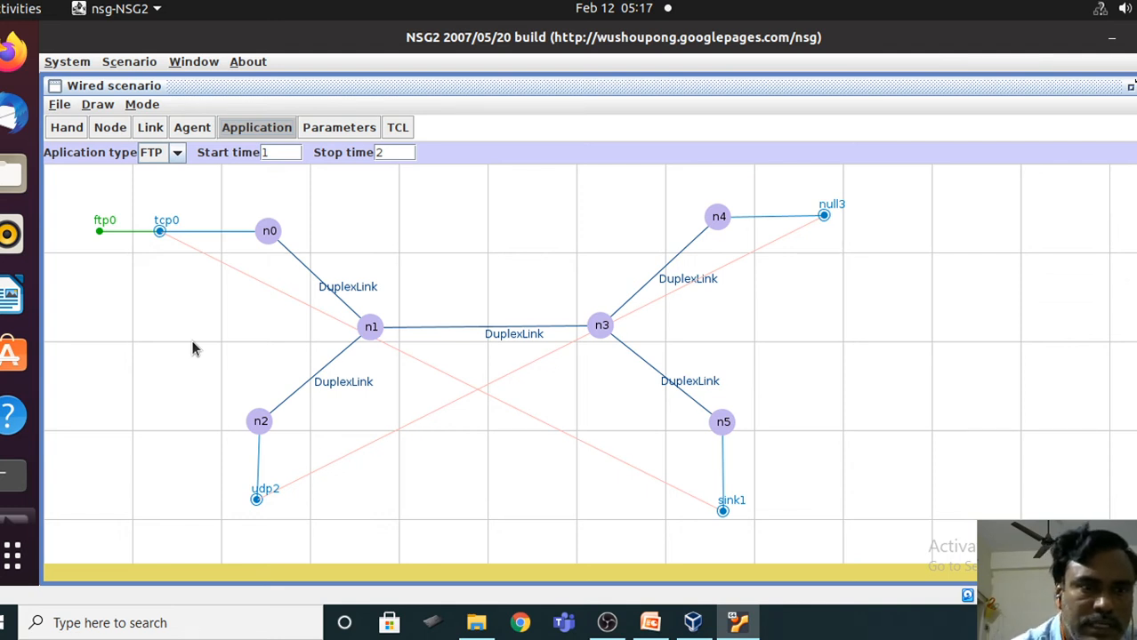
# - Select CBR as the traffic application type and keep the wired scenario window maximized
pyautogui.click(176, 155)
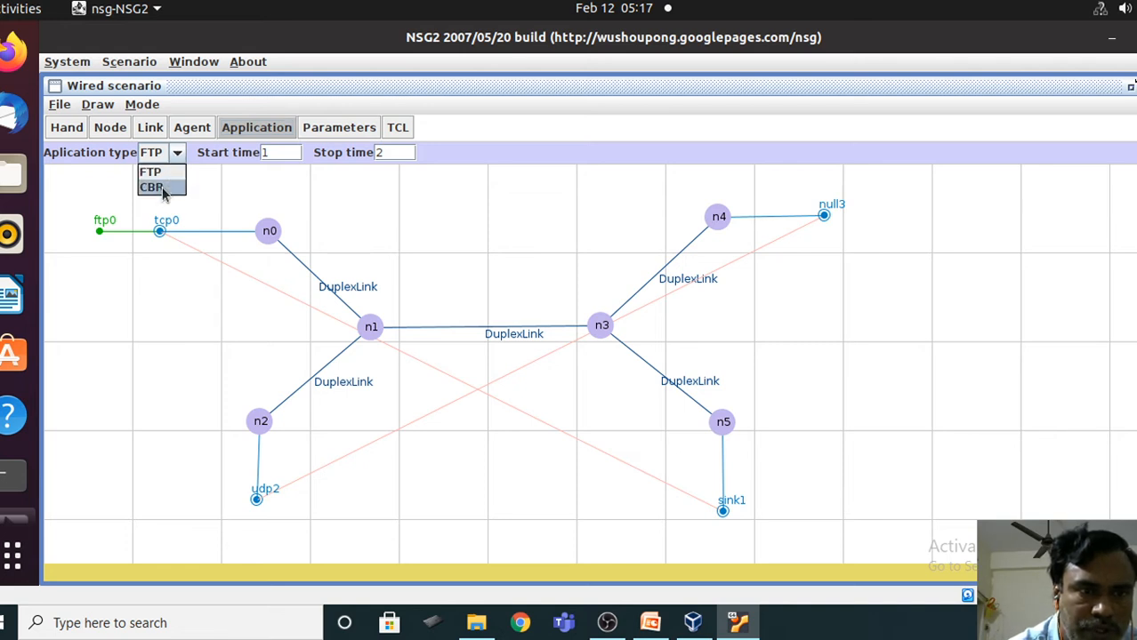
pyautogui.click(152, 188)
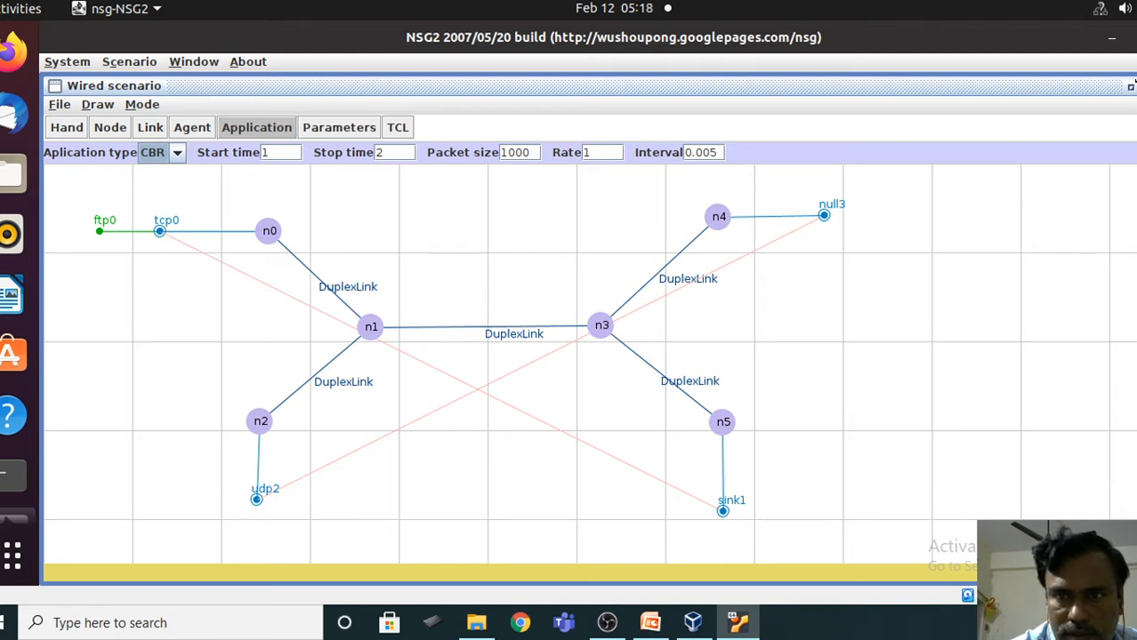
pyautogui.click(1129, 86)
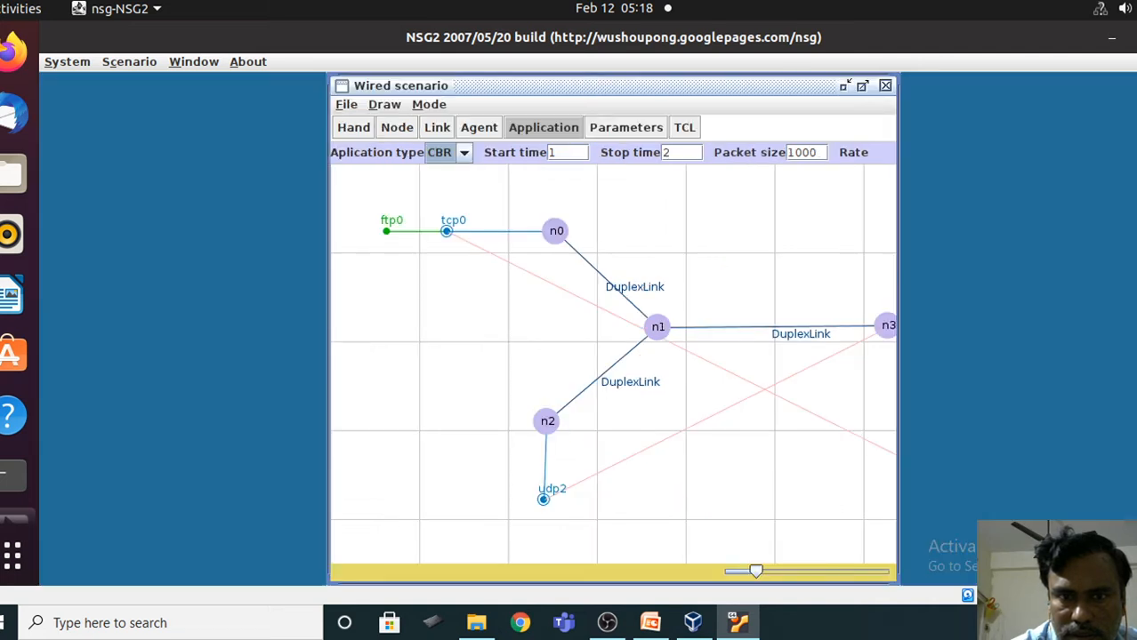
pyautogui.click(861, 86)
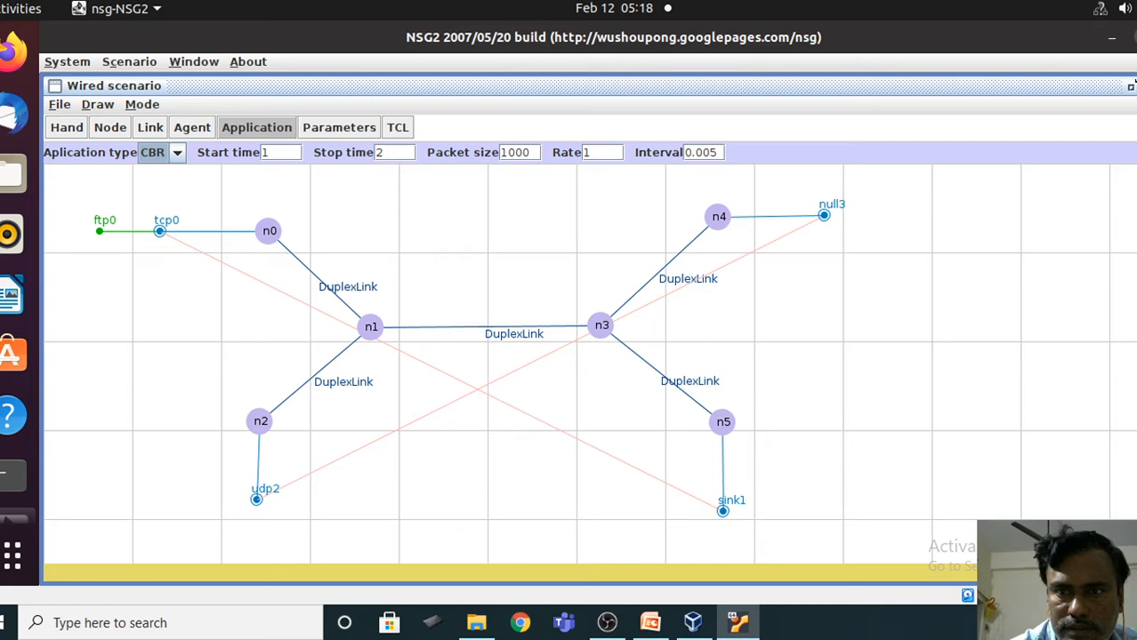
# - Un-maximize the NSG2 main window and try to bring it back in front of the terminal
pyautogui.click(1134, 38)
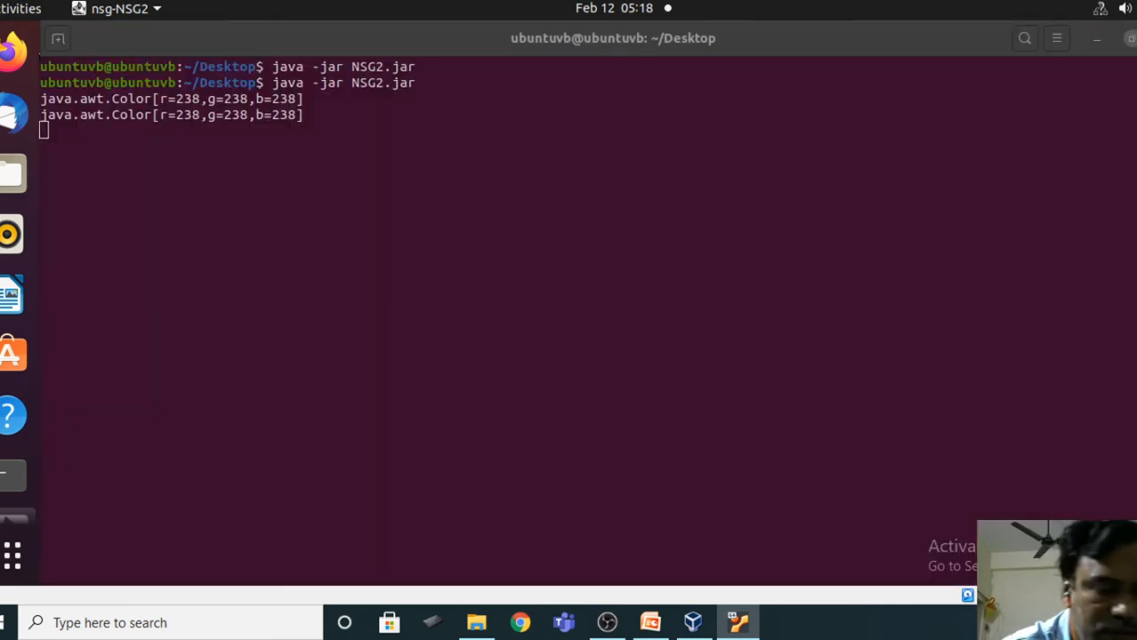
pyautogui.hotkey('alt', 'Tab')
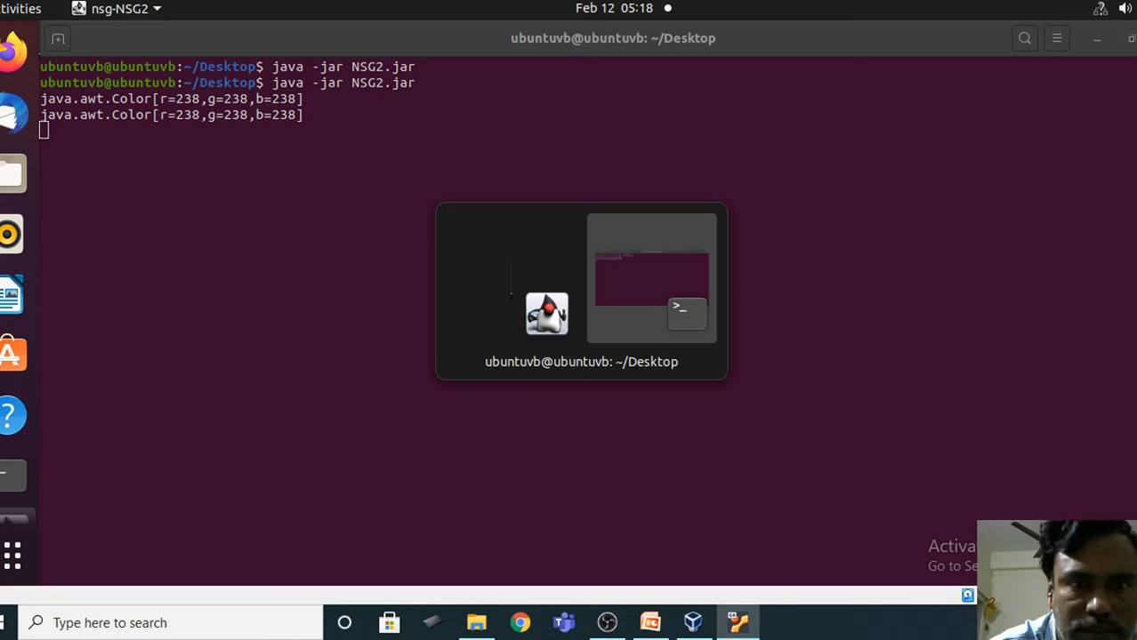
pyautogui.hotkey('alt', 'Tab')
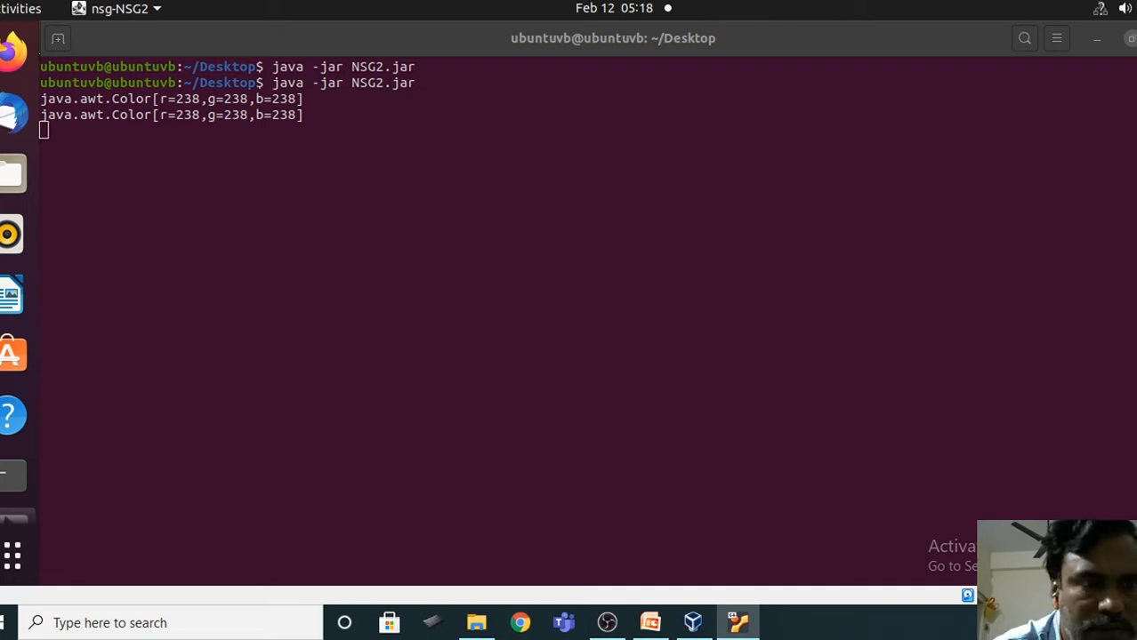
pyautogui.hotkey('alt', 'Tab')
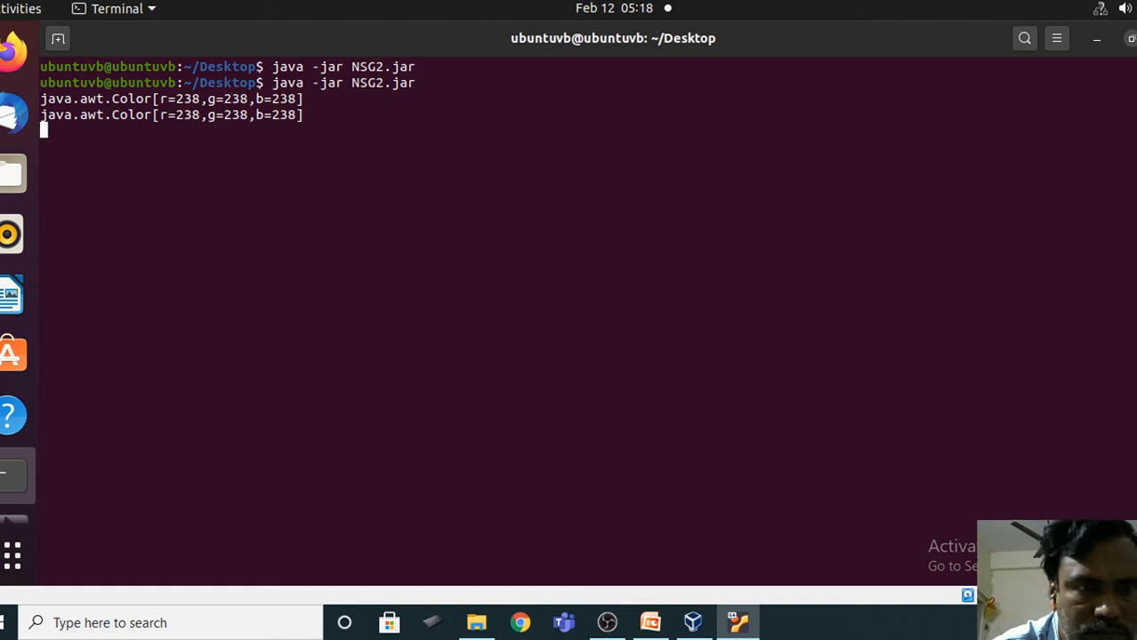
pyautogui.hotkey('alt', 'Tab')
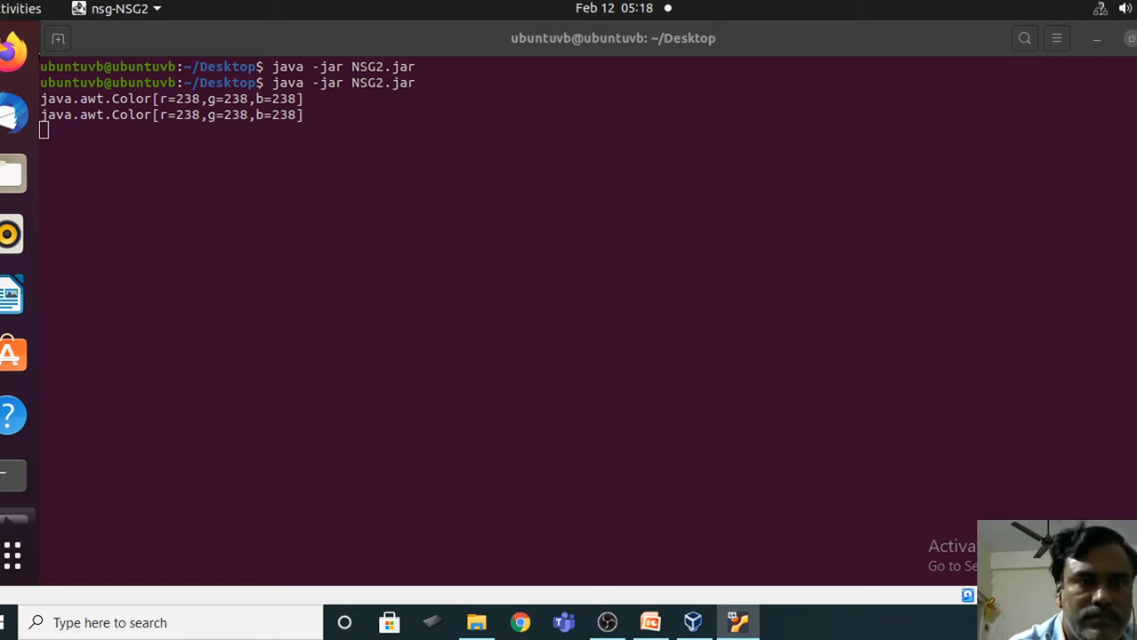
# - Try to uncover the NSG2 window by shrinking and re-maximizing the terminal and switching between the two windows
pyautogui.click(1129, 40)
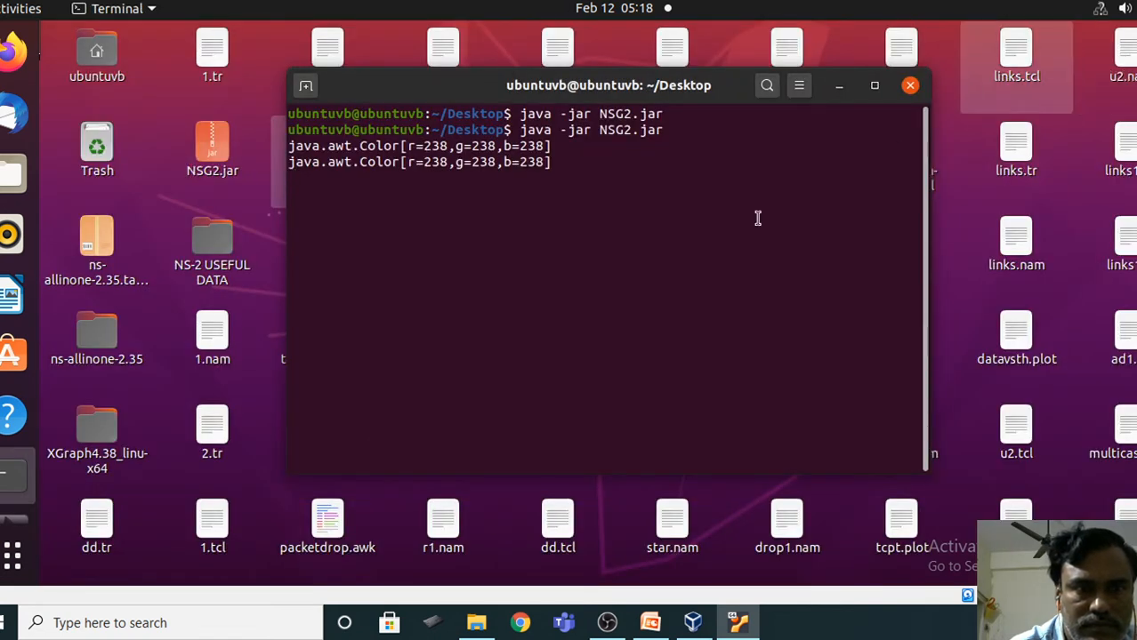
pyautogui.press('Return')
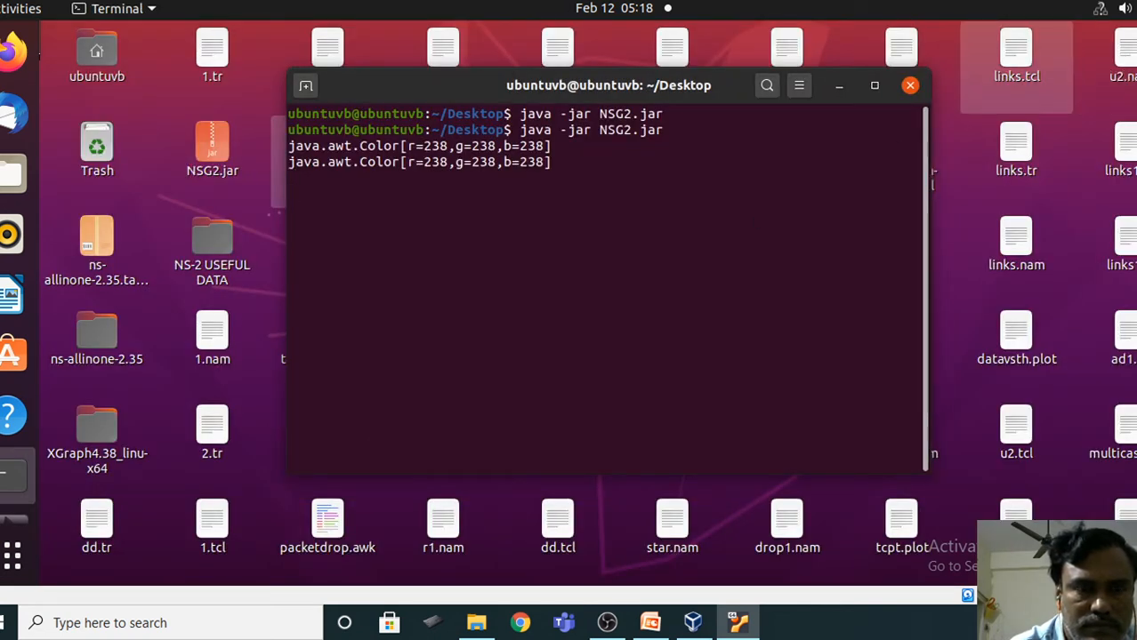
pyautogui.hotkey('alt', 'Tab')
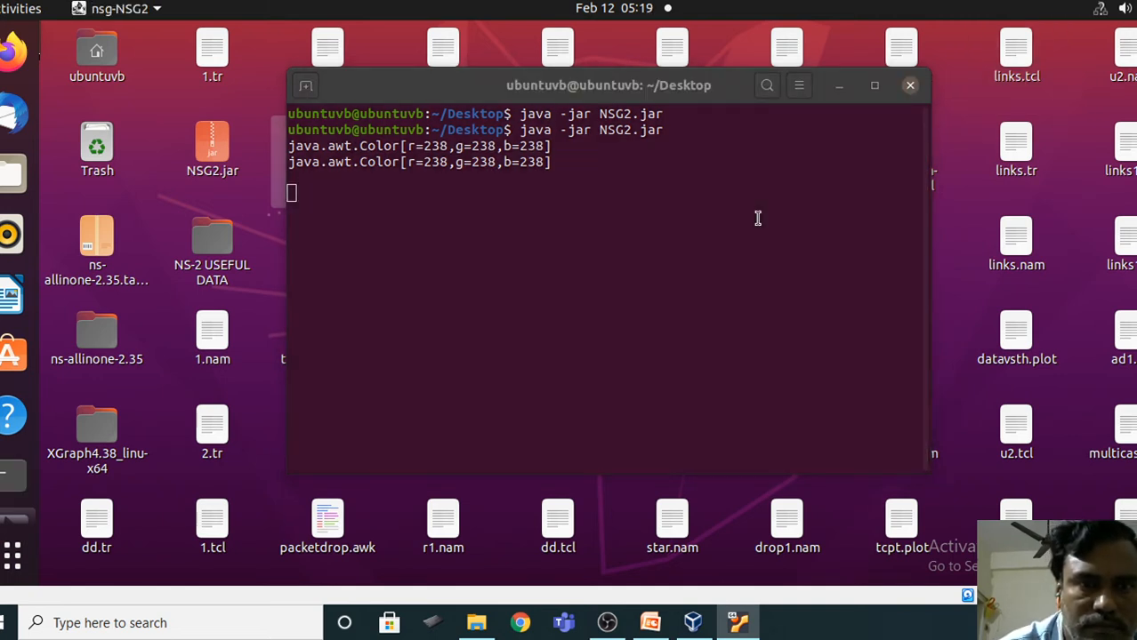
pyautogui.click(876, 93)
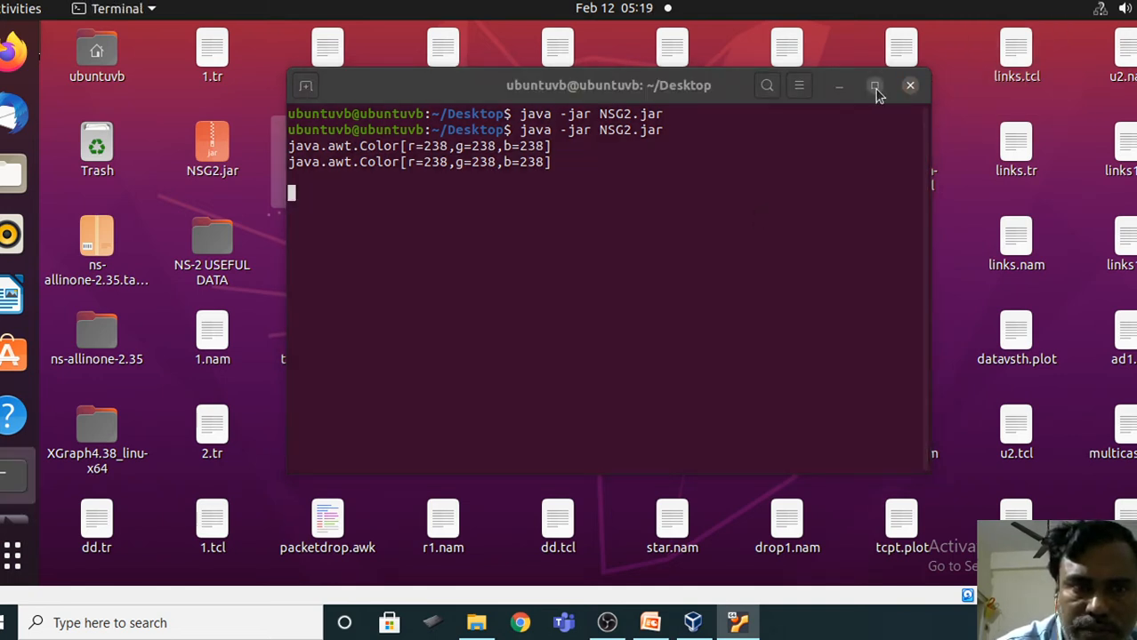
pyautogui.click(875, 86)
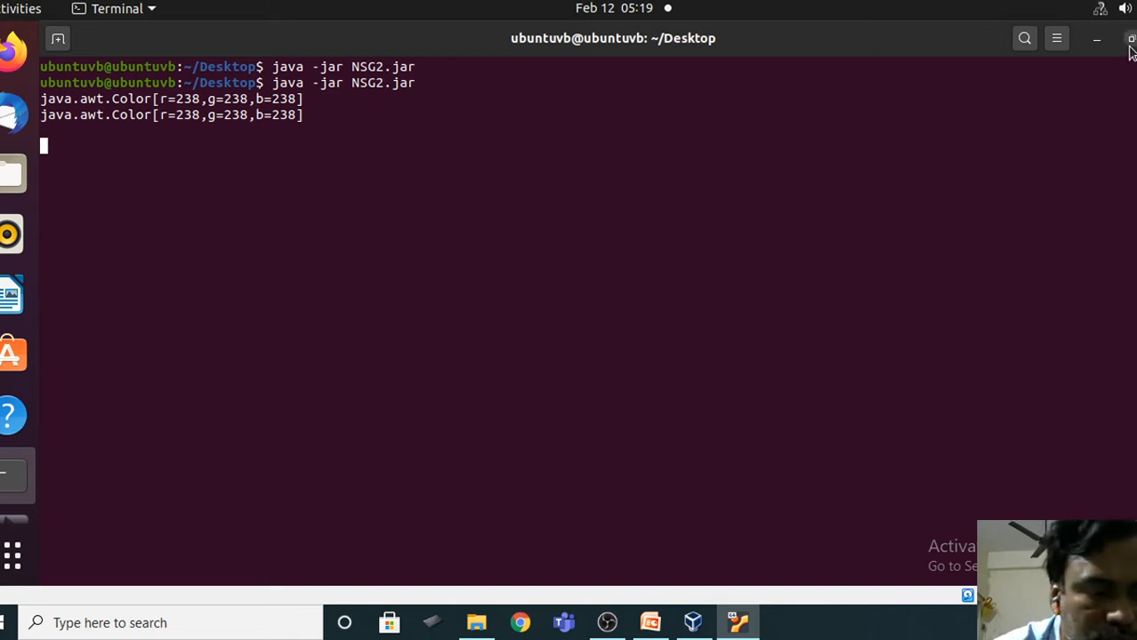
pyautogui.hotkey('alt', 'Tab')
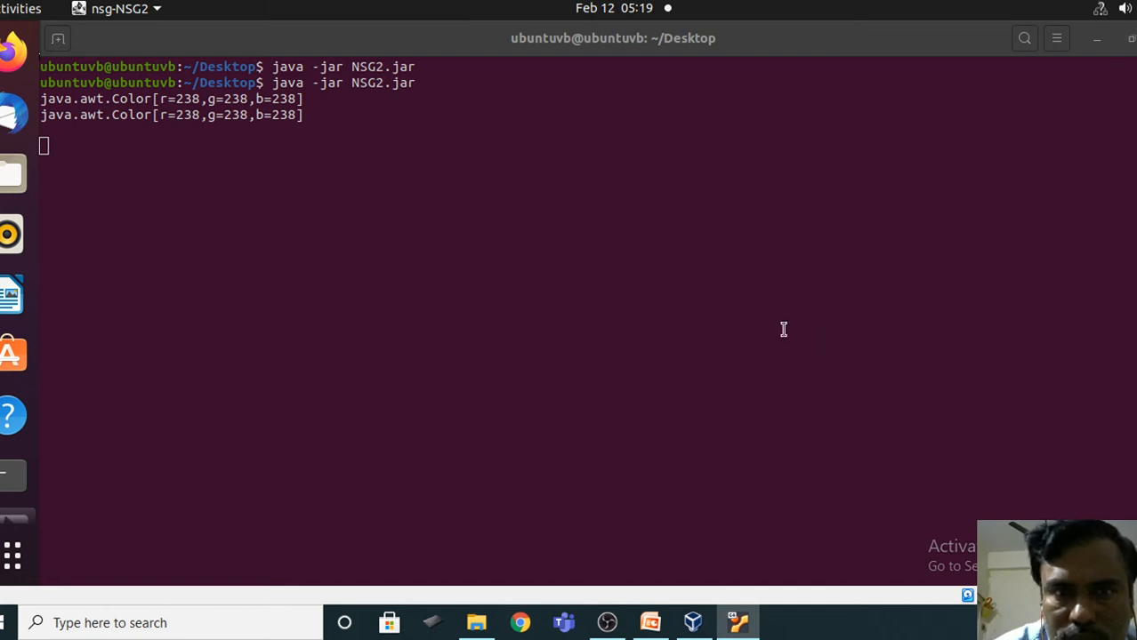
pyautogui.click(758, 295)
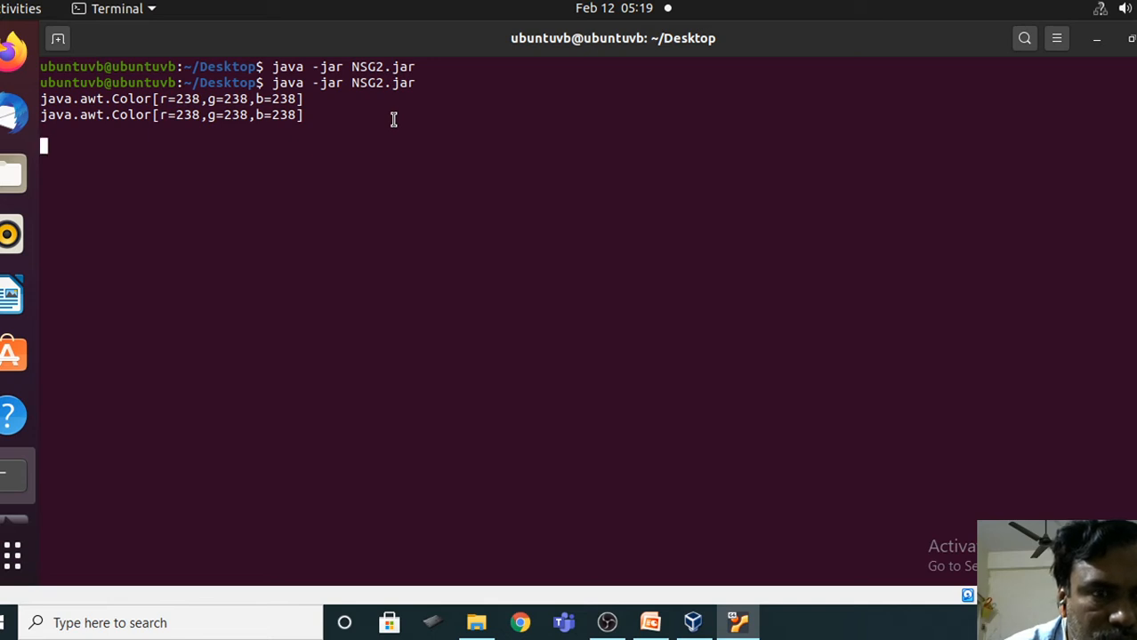
pyautogui.hotkey('alt', 'Tab')
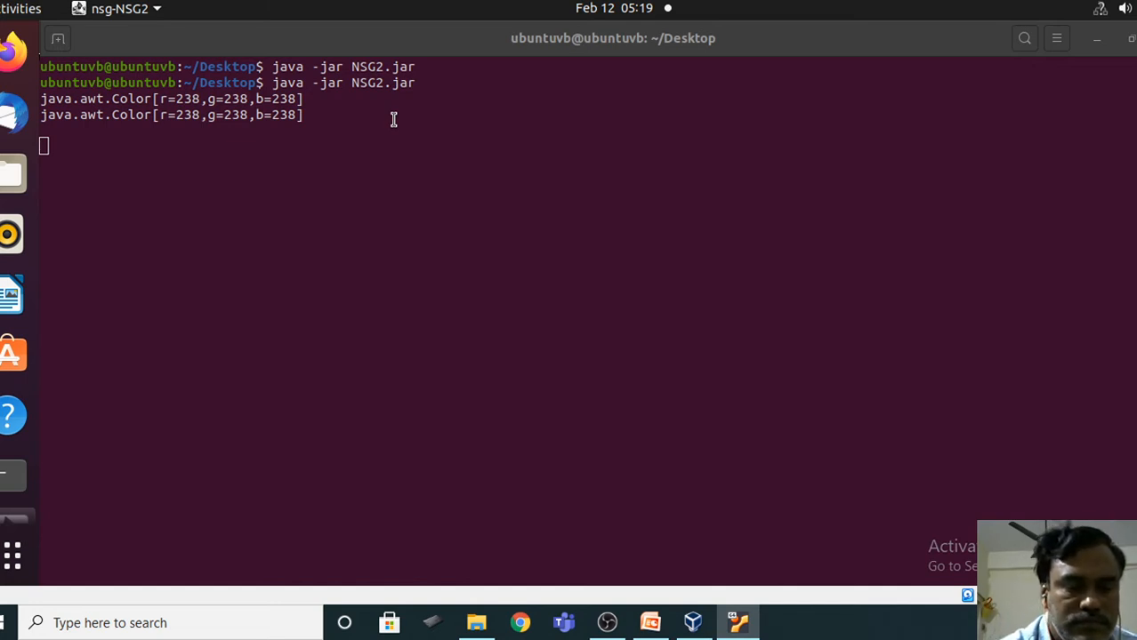
pyautogui.hotkey('alt', 'Tab')
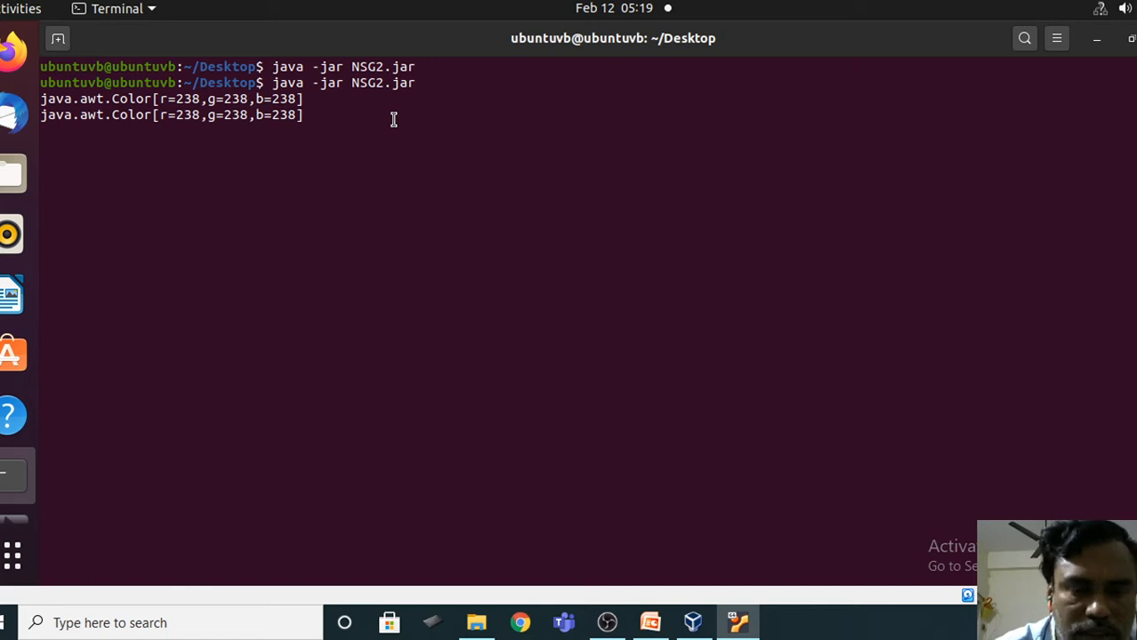
pyautogui.hotkey('alt', 'Tab')
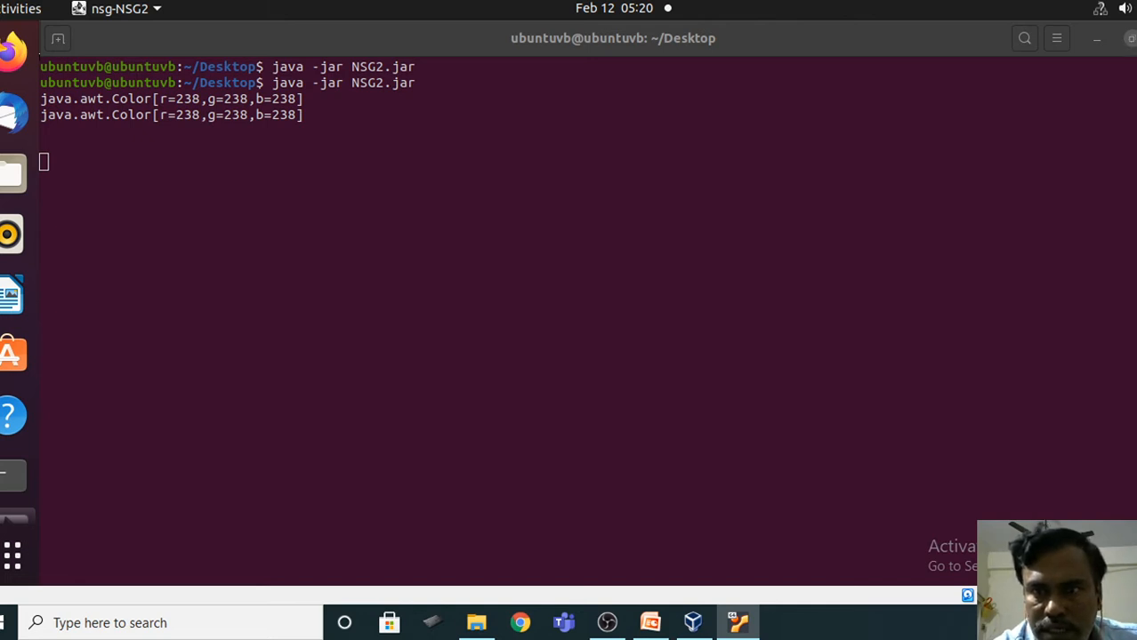
pyautogui.click(1129, 43)
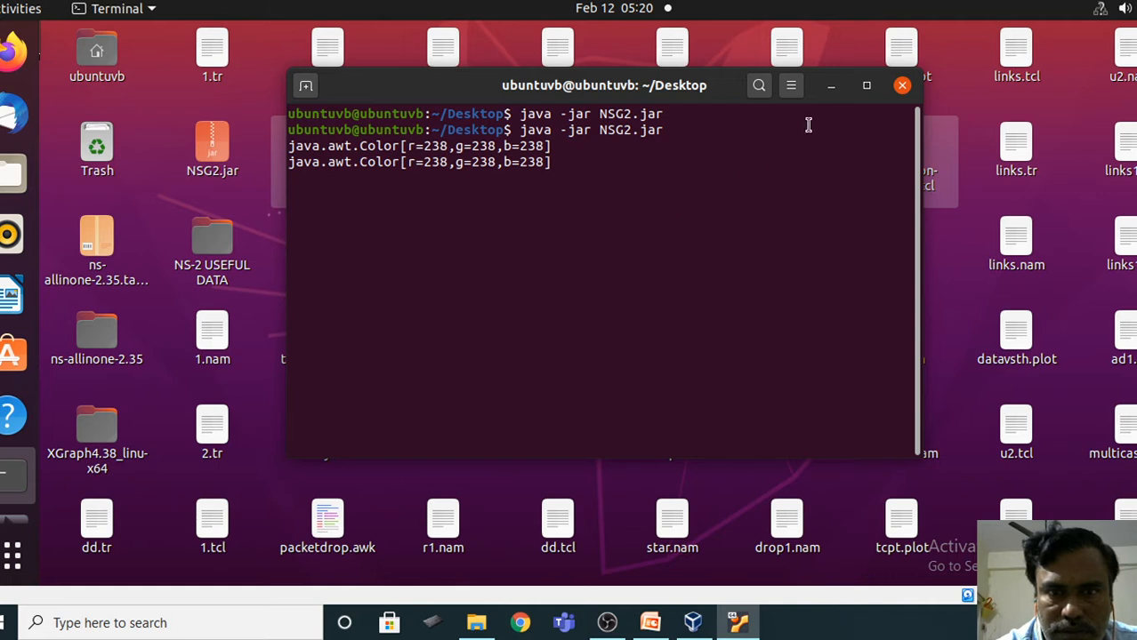
pyautogui.click(867, 87)
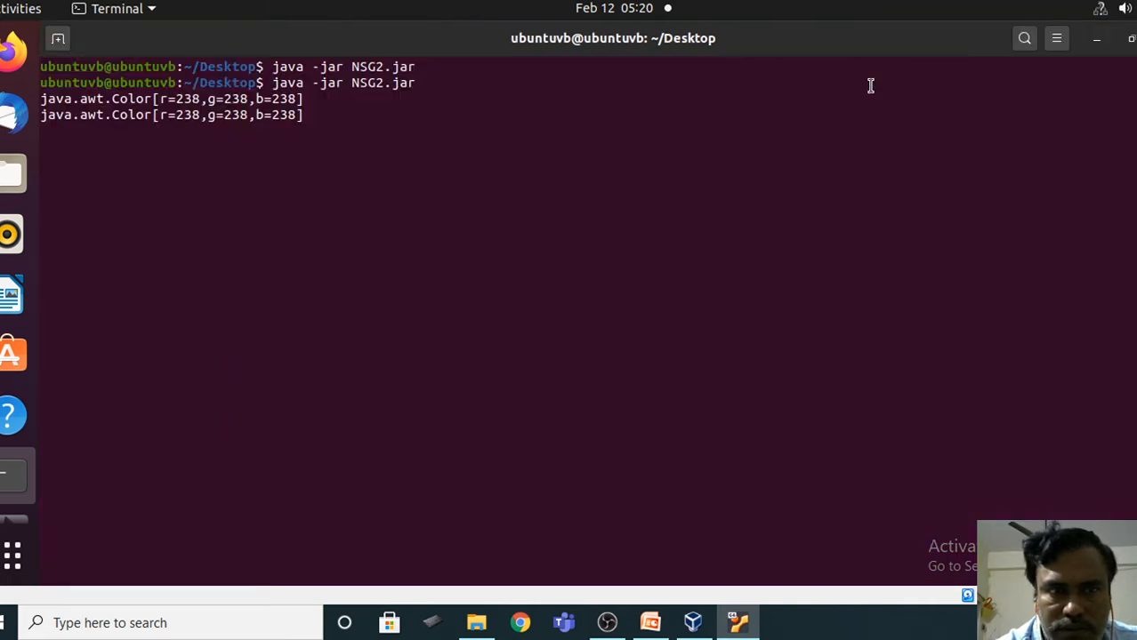
pyautogui.press('Return')
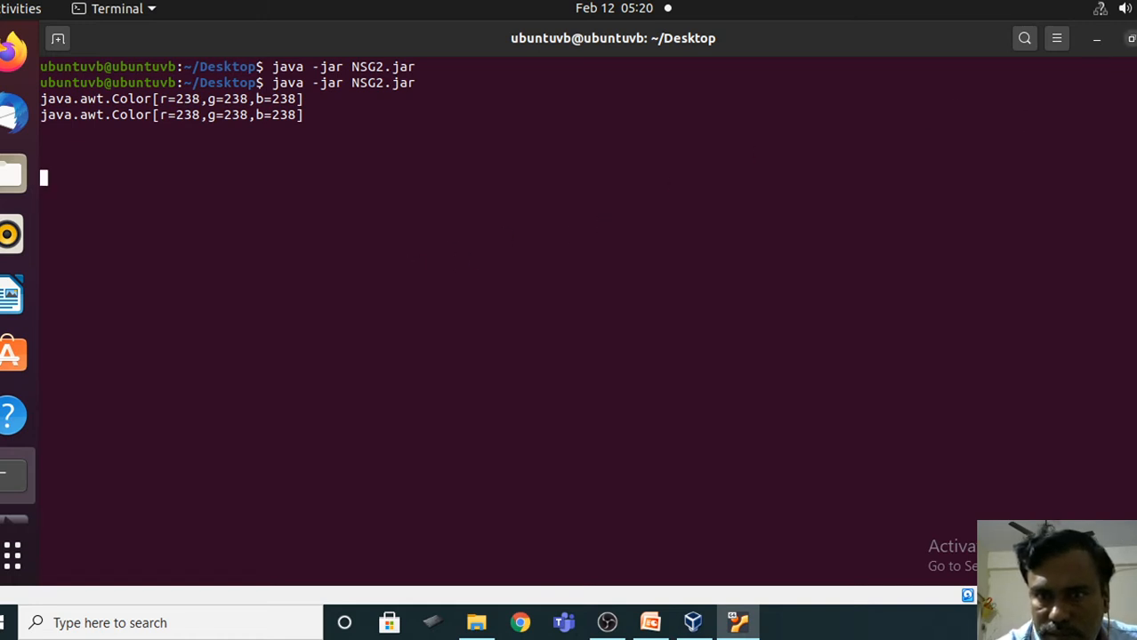
pyautogui.click(1131, 41)
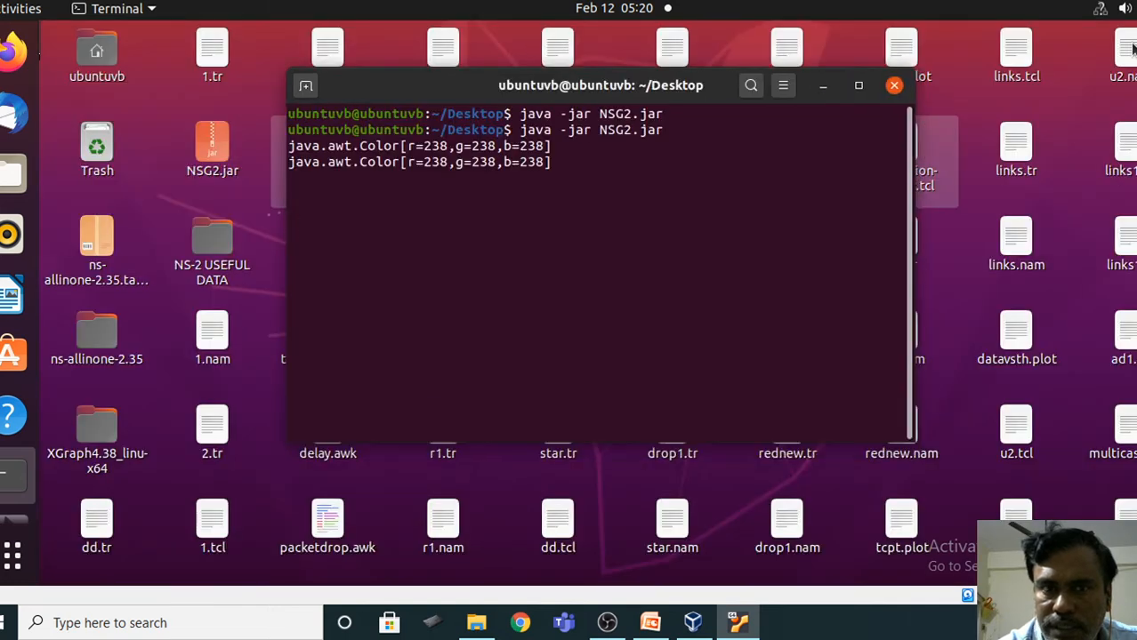
pyautogui.click(858, 87)
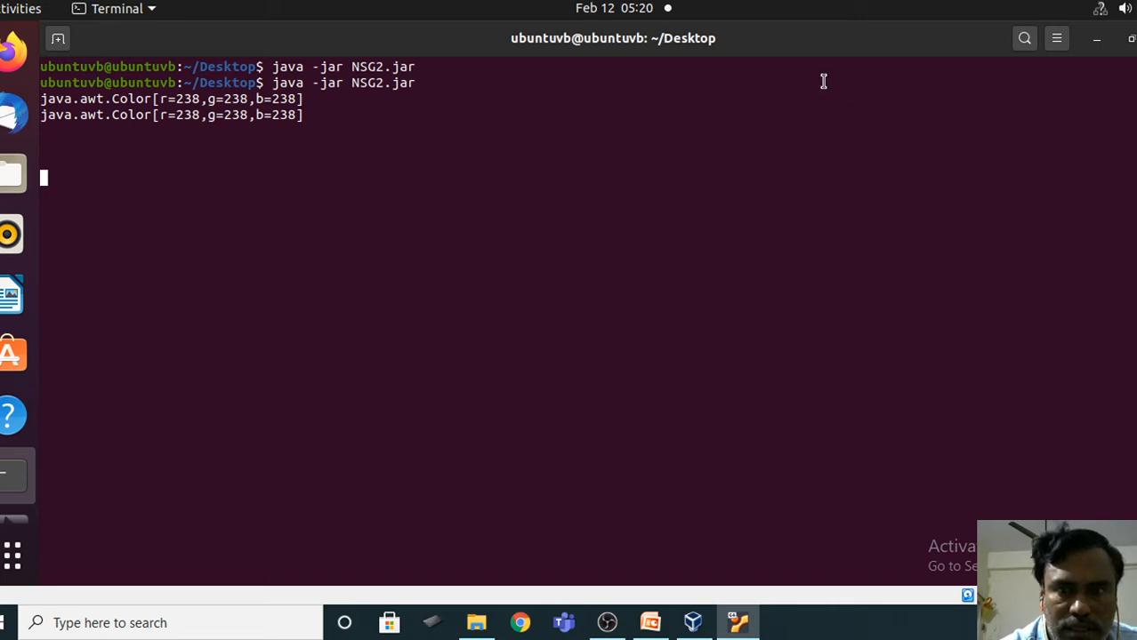
# - Switch to the hidden NSG2 window and close it to return to the terminal prompt
pyautogui.hotkey('alt', 'Tab')
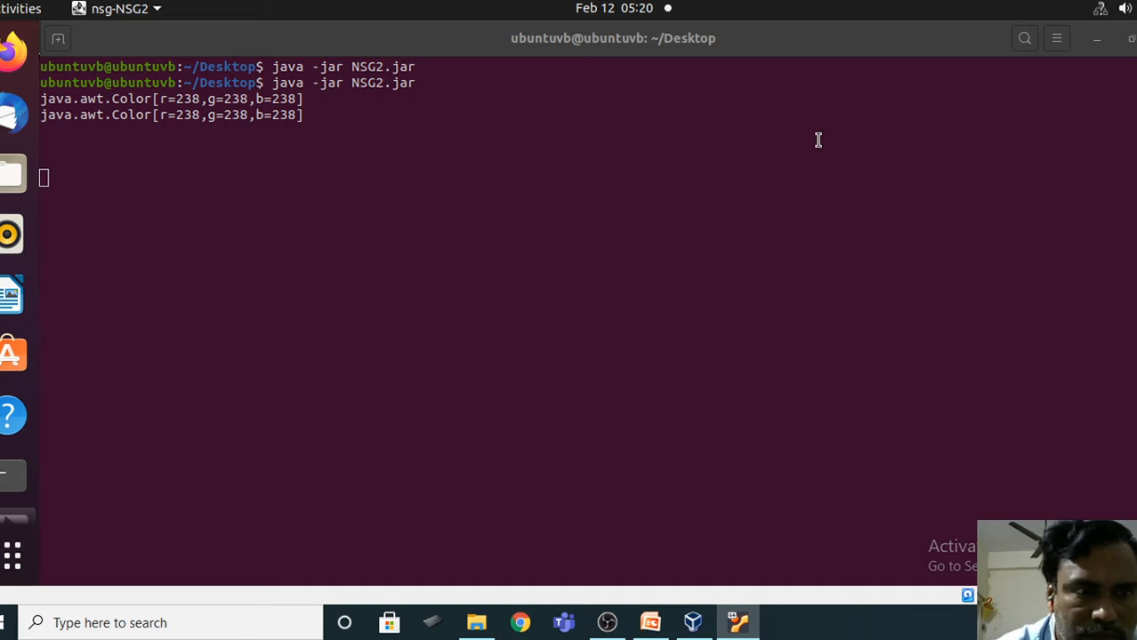
pyautogui.hotkey('alt', 'Tab')
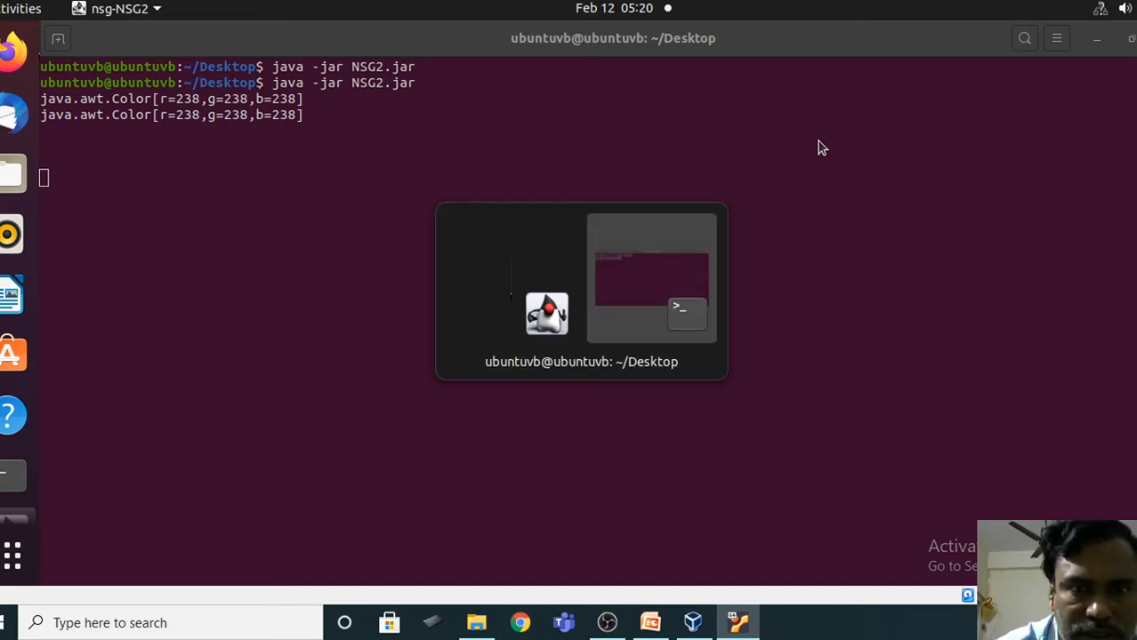
pyautogui.hotkey('alt', 'Tab')
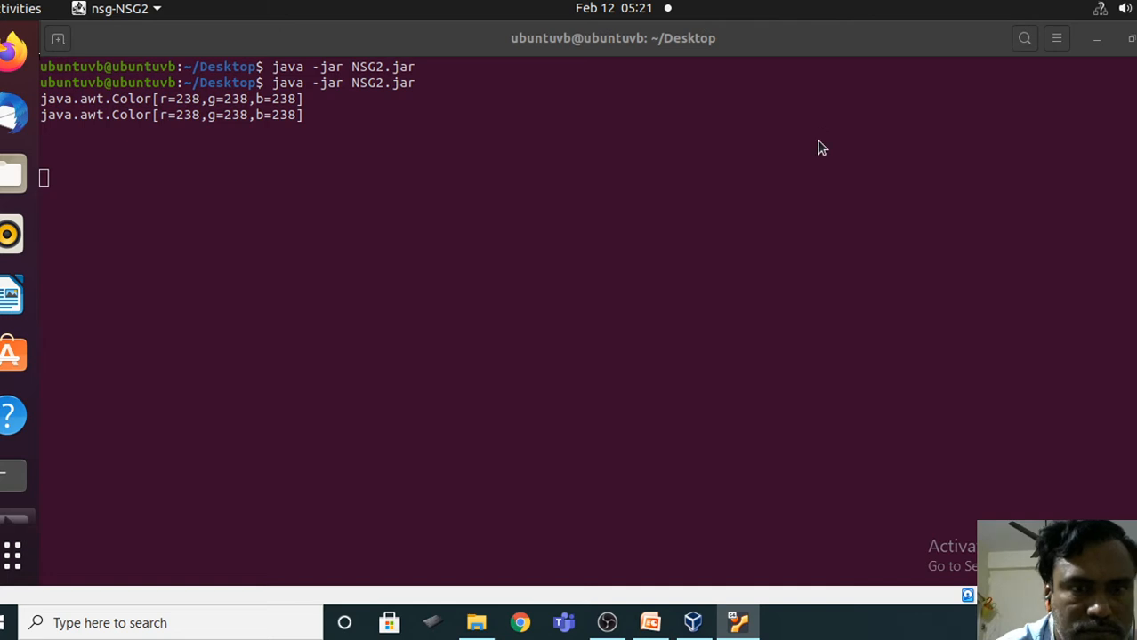
pyautogui.hotkey('alt', 'Tab')
pyautogui.hotkey('alt', 'Tab')
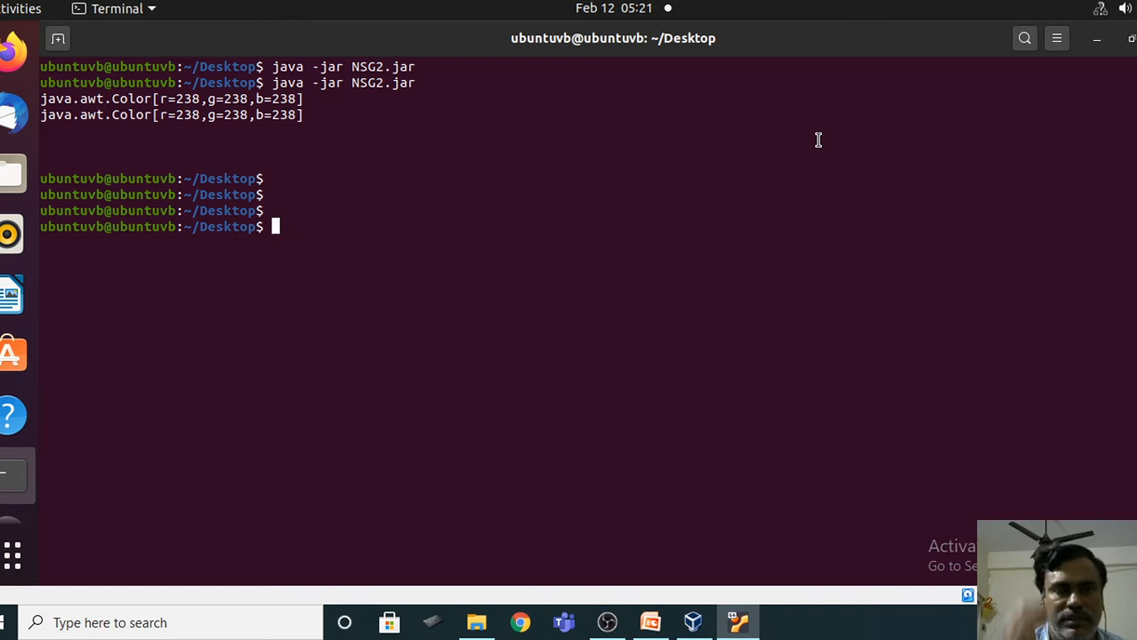
# - Relaunch NSG2 from the terminal with java -jar NSG2.jar and un-maximize its main window
pyautogui.press('Up')
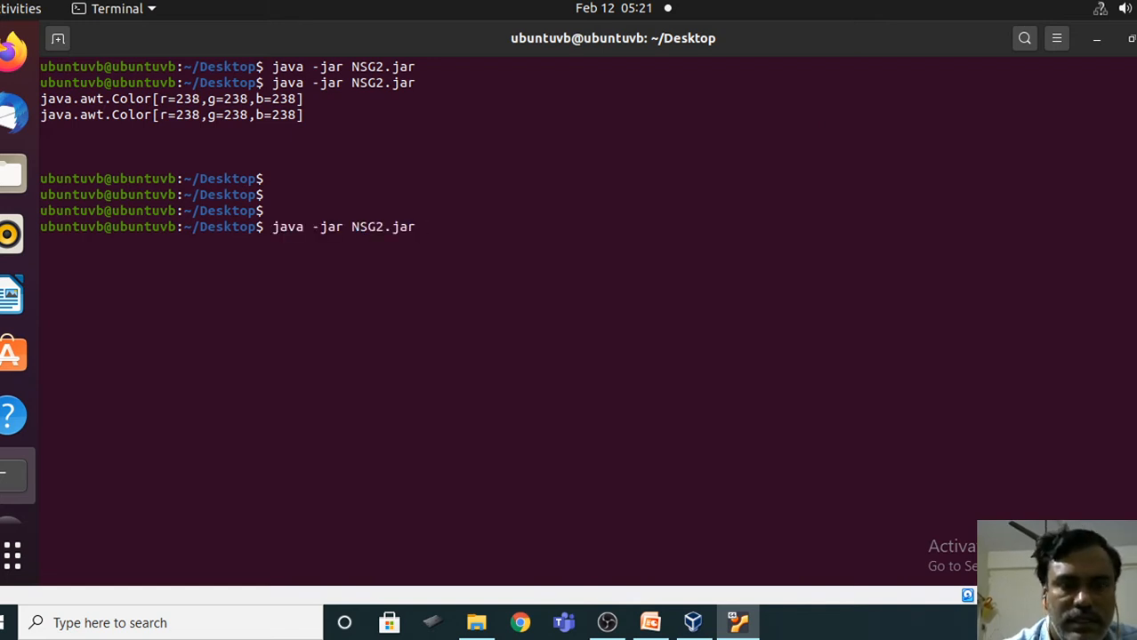
pyautogui.press('Return')
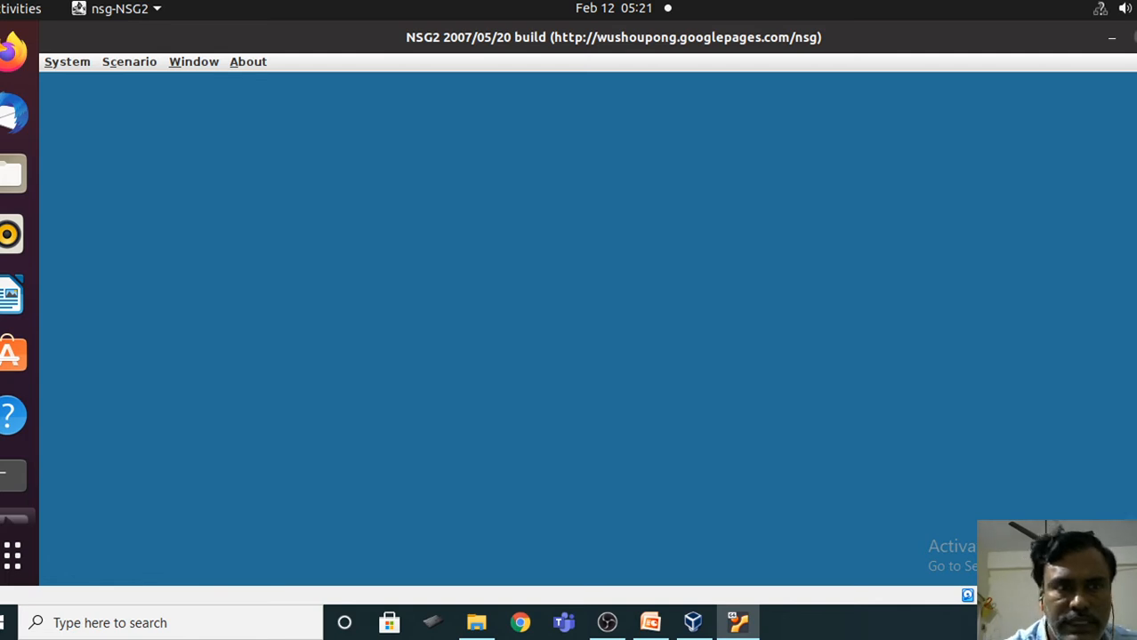
pyautogui.click(1135, 37)
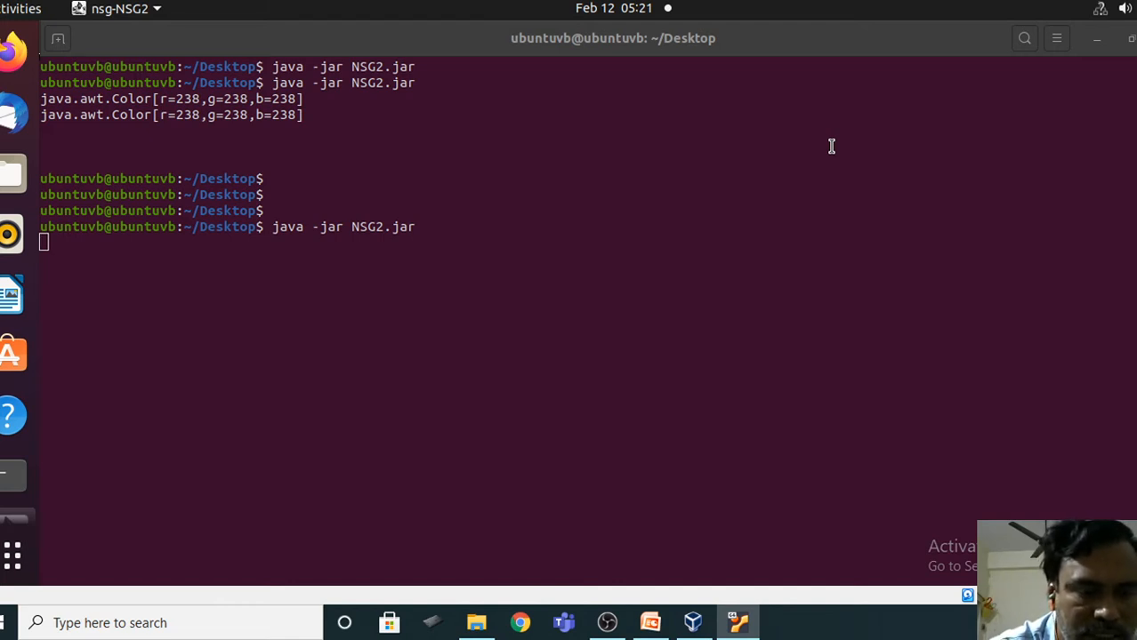
# - Switch to the relaunched NSG2 window and close the program
pyautogui.hotkey('alt', 'Tab')
pyautogui.hotkey('alt', 'Tab')
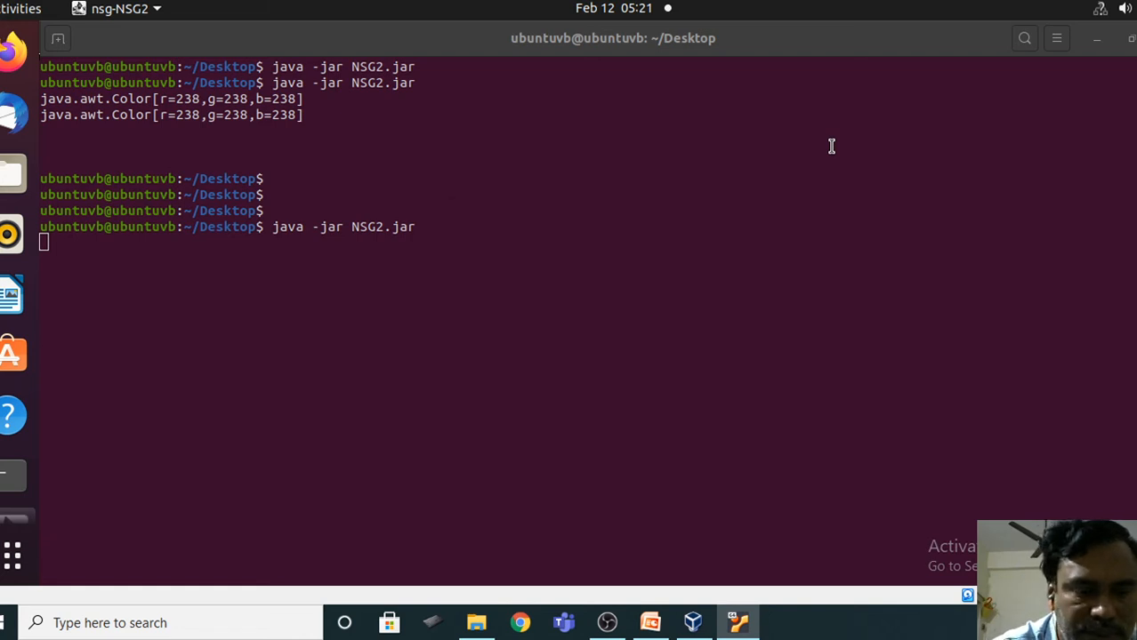
pyautogui.hotkey('alt', 'Tab')
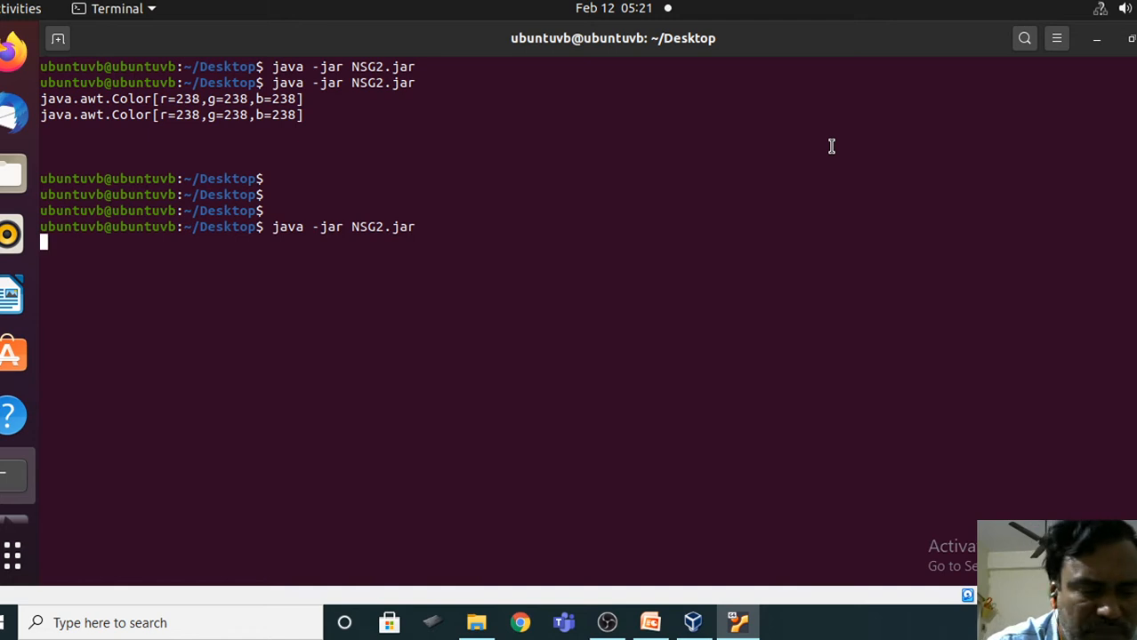
pyautogui.hotkey('alt', 'Tab')
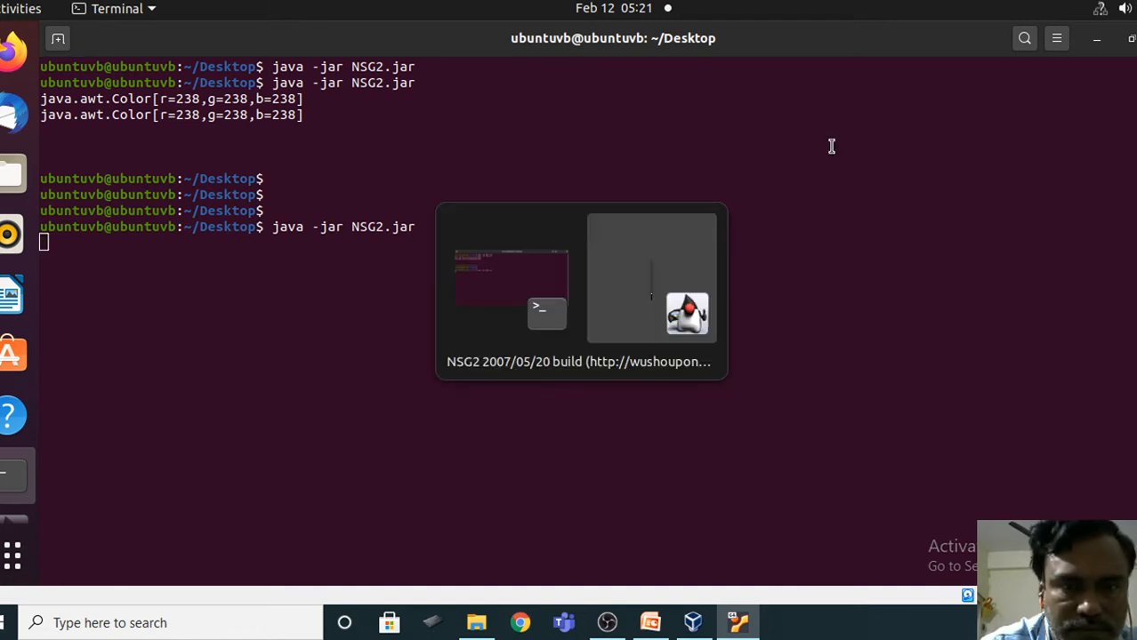
pyautogui.hotkey('alt', 'F4')
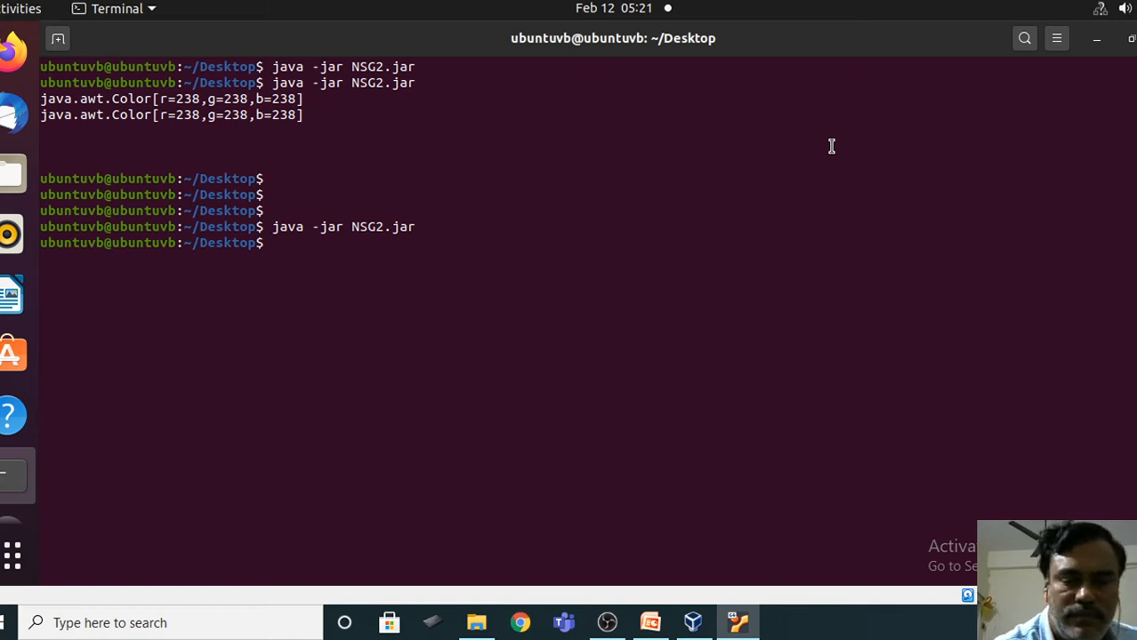
pyautogui.press('Up')
pyautogui.press('Return')
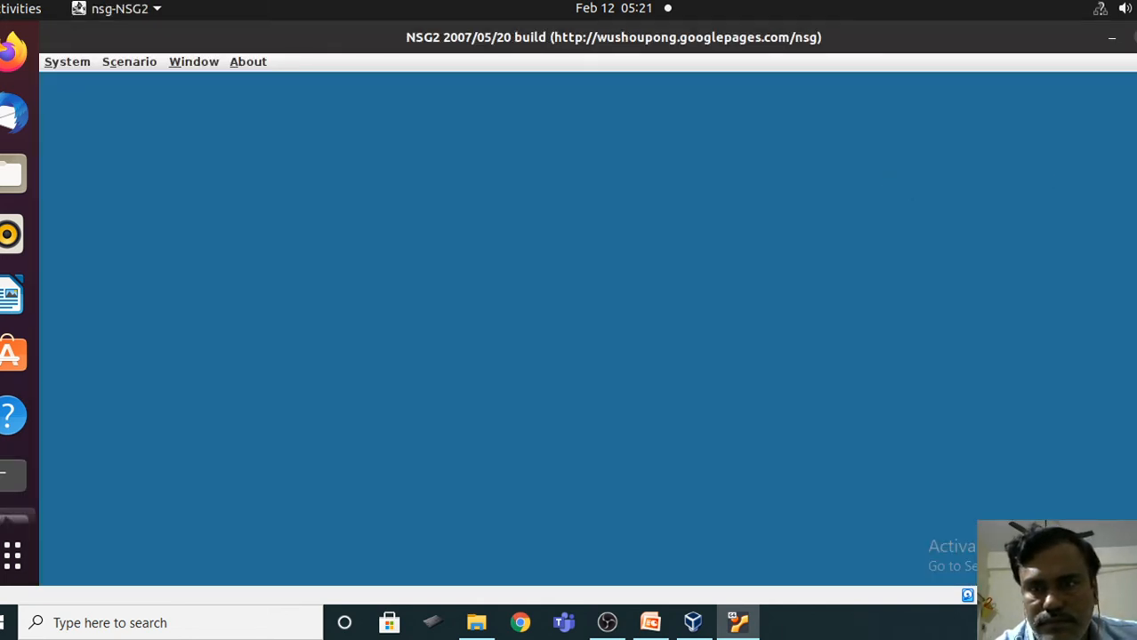
pyautogui.click(1134, 38)
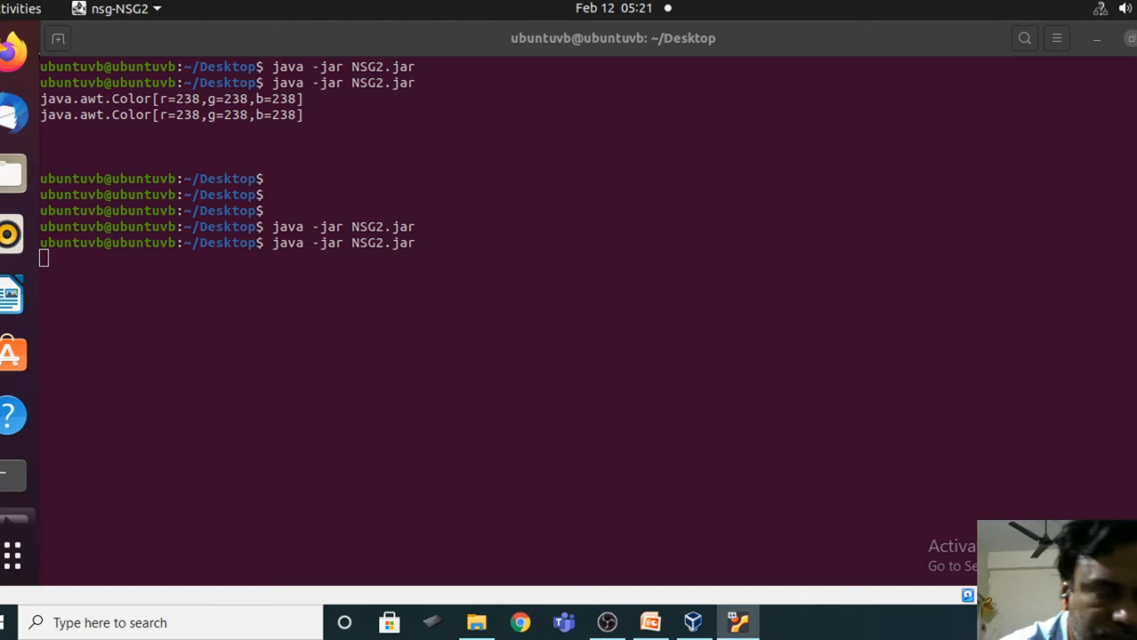
pyautogui.hotkey('alt', 'Tab')
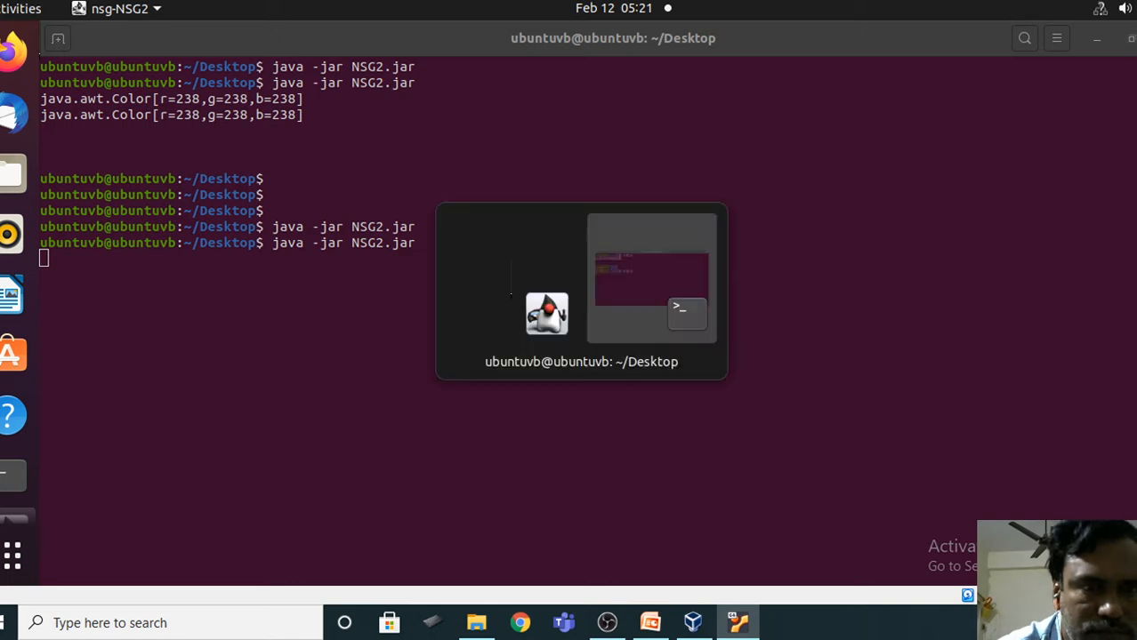
pyautogui.hotkey('alt', 'Tab')
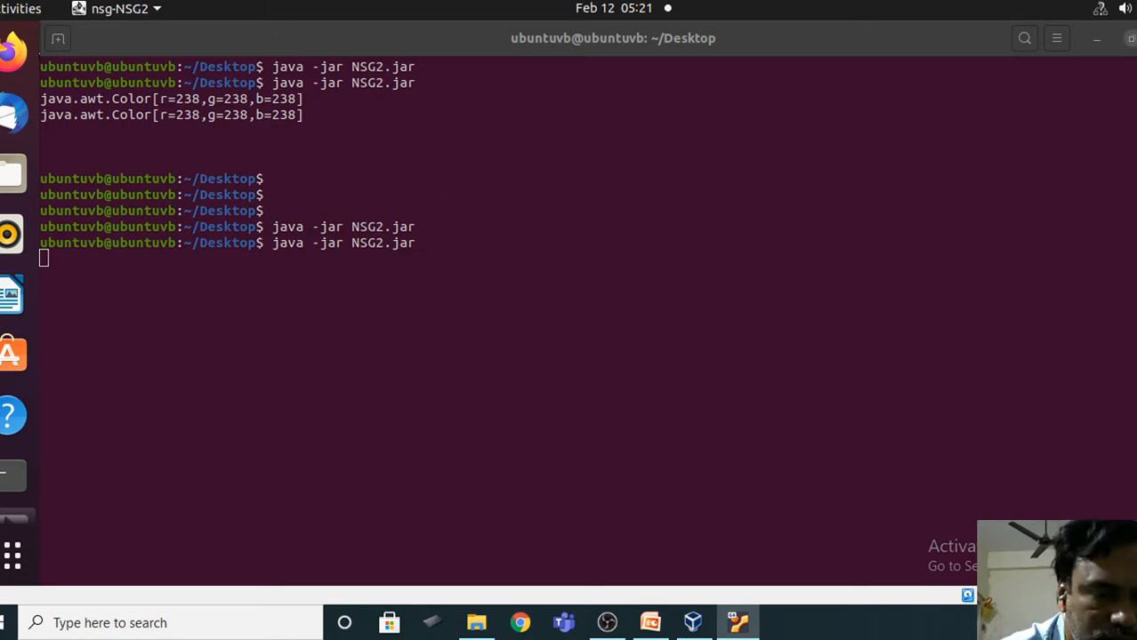
pyautogui.hotkey('alt', 'F4')
pyautogui.press('Return')
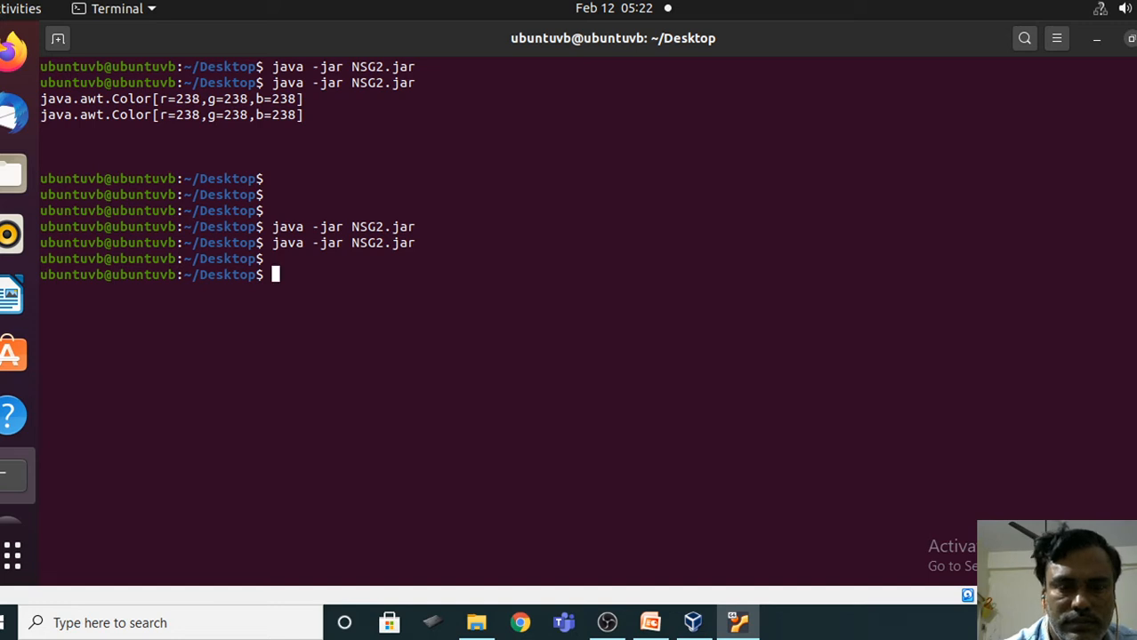
# - Relaunch NSG2 from the terminal with java -jar NSG2.jar and create a new wired scenario
pyautogui.press('Up')
pyautogui.press('Return')
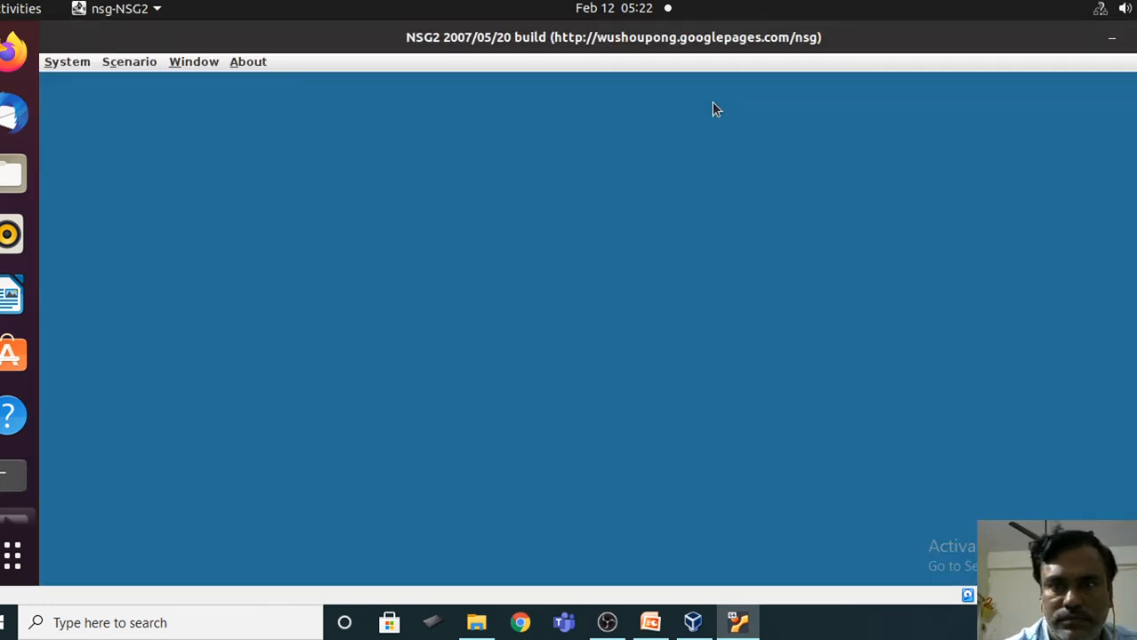
pyautogui.click(59, 64)
pyautogui.moveTo(125, 63)
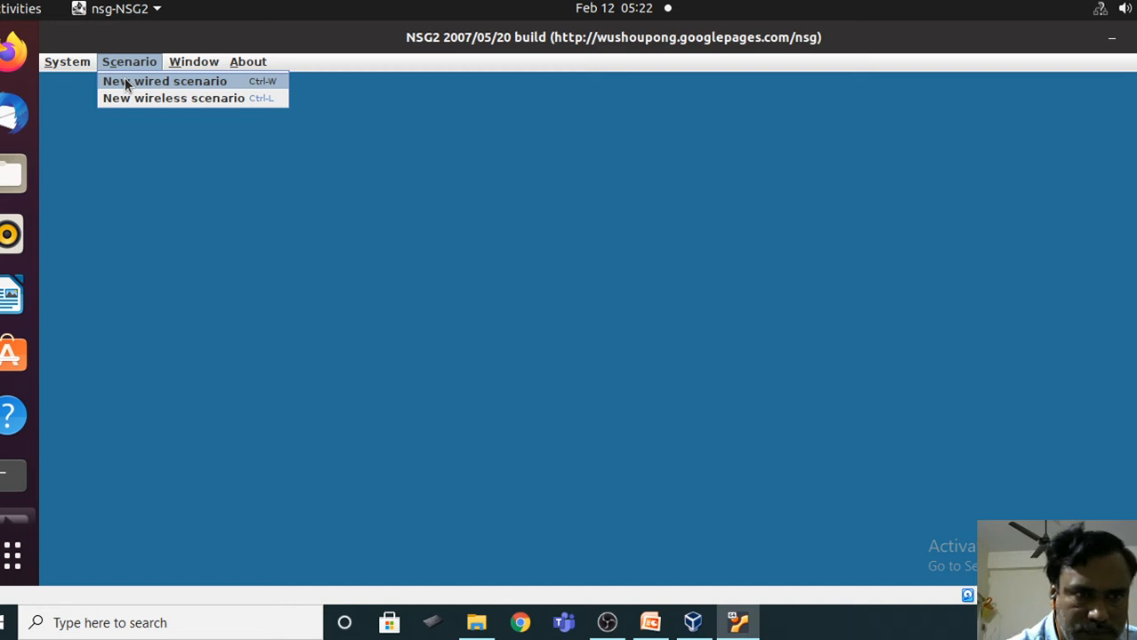
pyautogui.click(127, 84)
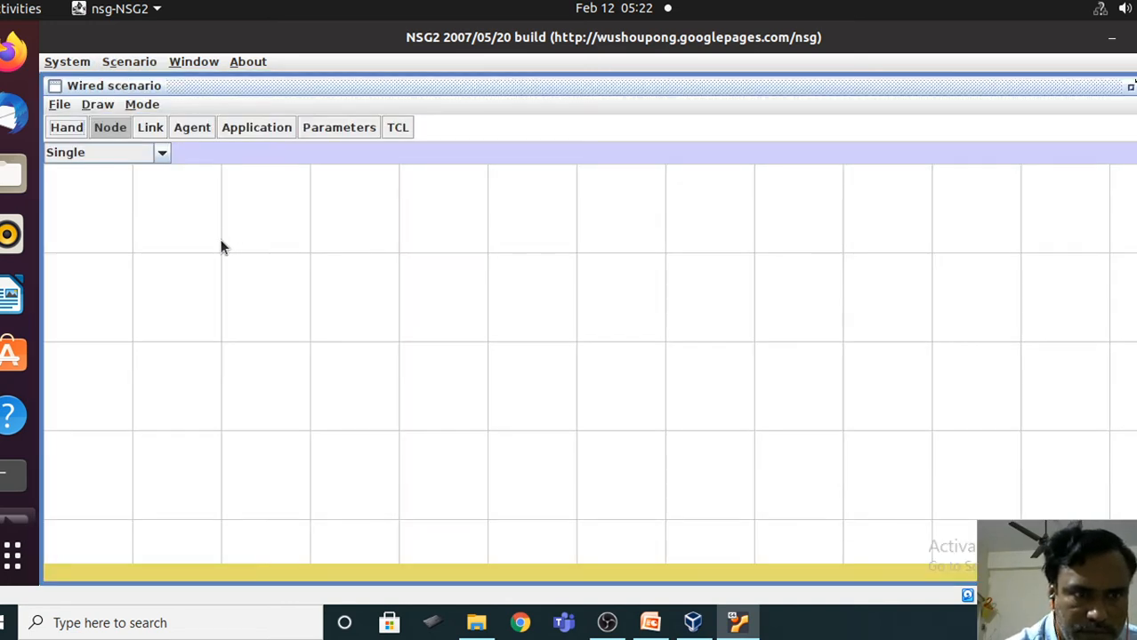
# - Place six single nodes: n0, n1 and n2 as one cluster, and n3, n4 and n5 as a mirrored cluster
pyautogui.click(251, 225)
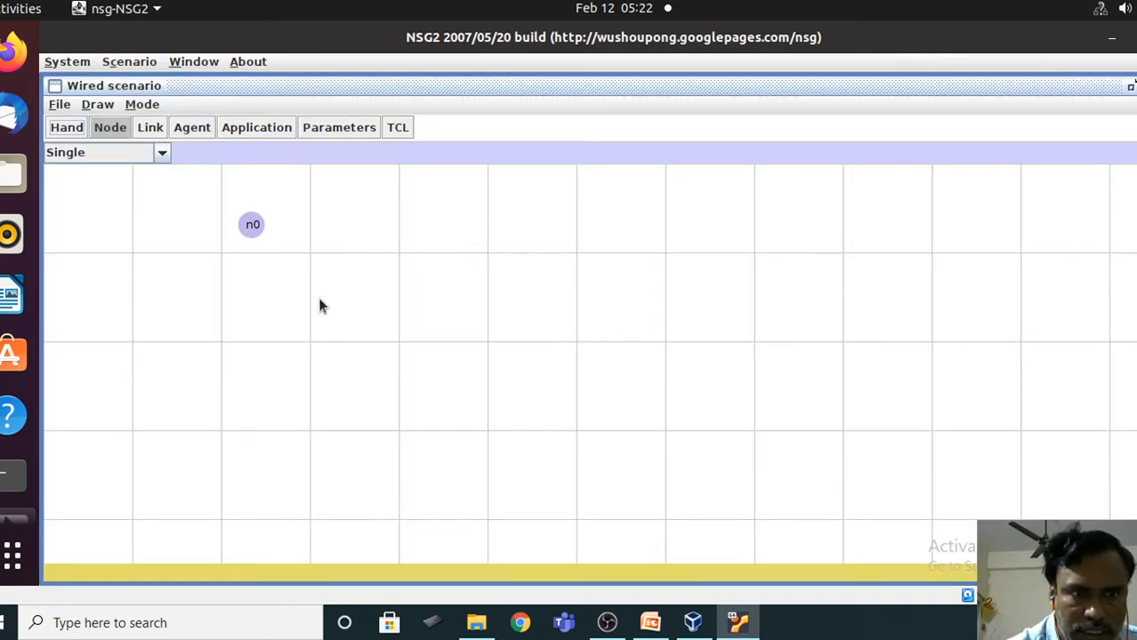
pyautogui.click(346, 313)
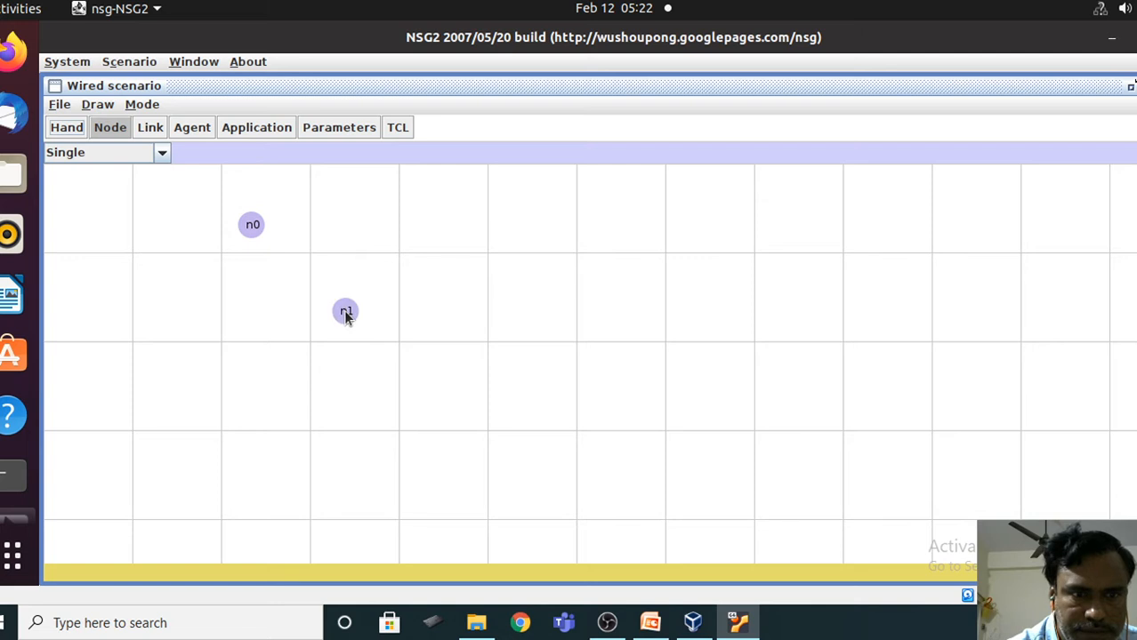
pyautogui.click(257, 406)
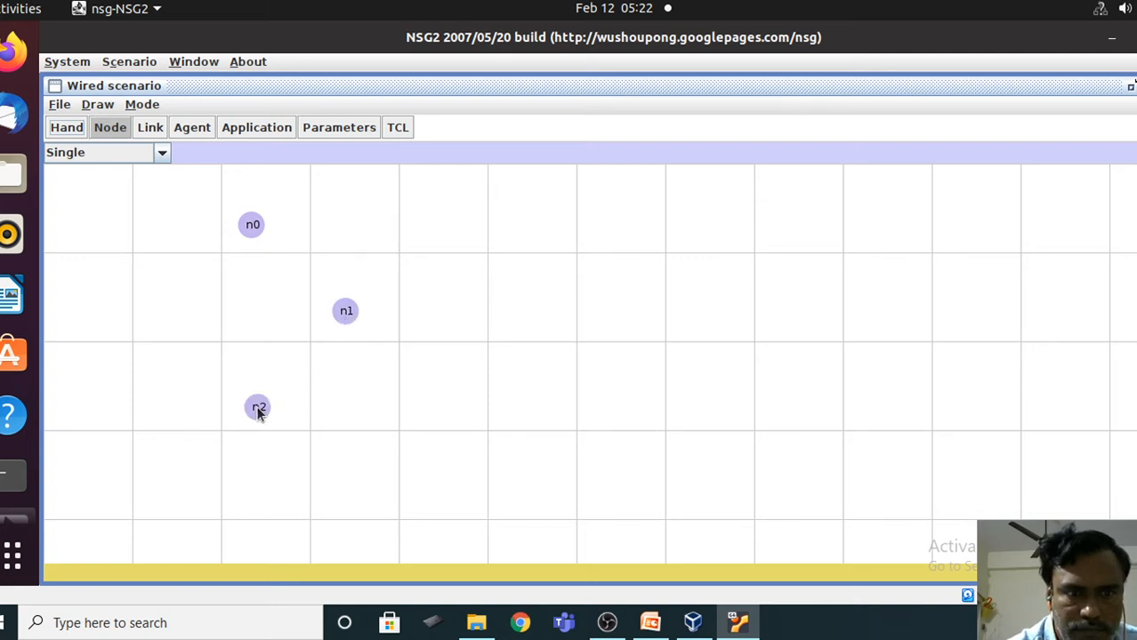
pyautogui.click(597, 308)
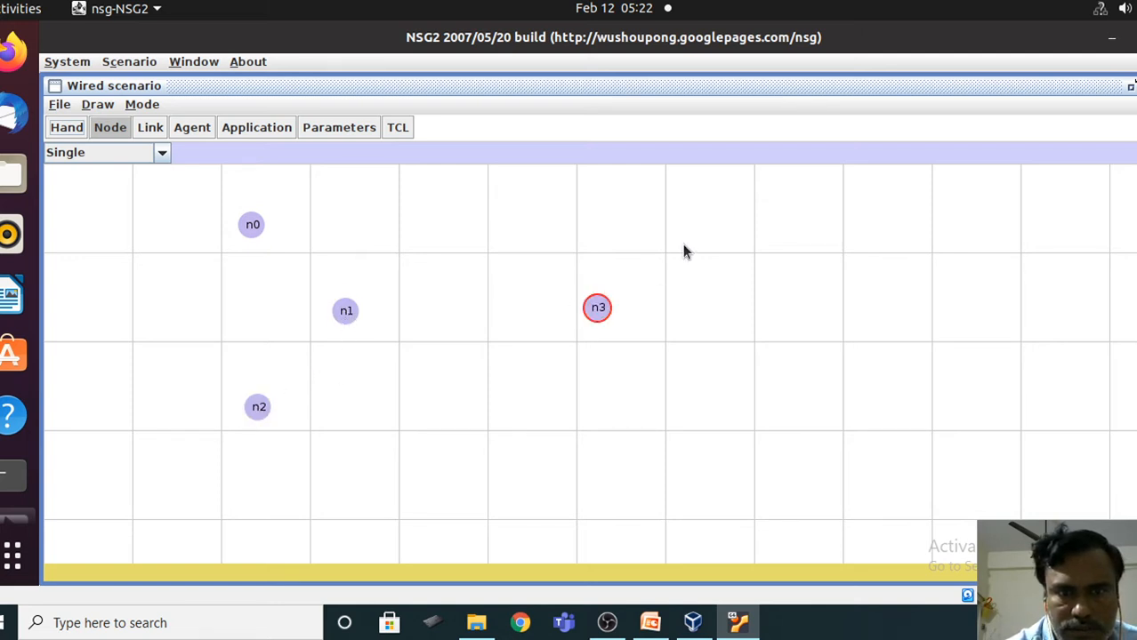
pyautogui.click(739, 202)
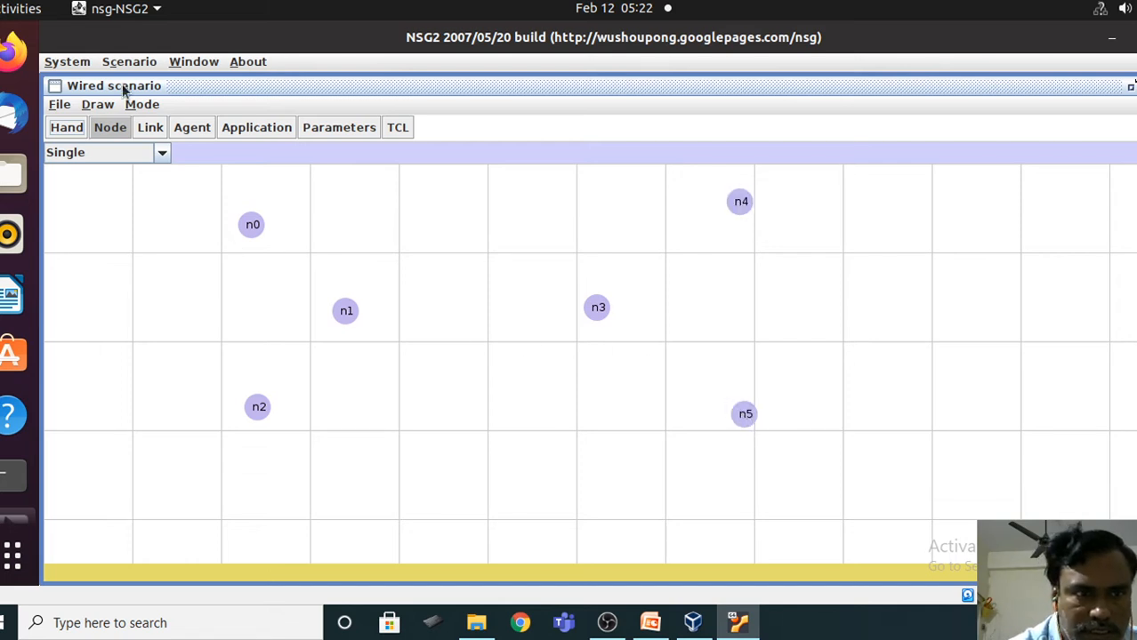
# - Link n0 and n2 to n1, n1 to n3, and n3 to n4 and n5 with 100 Mbps DropTail duplex links
pyautogui.click(147, 129)
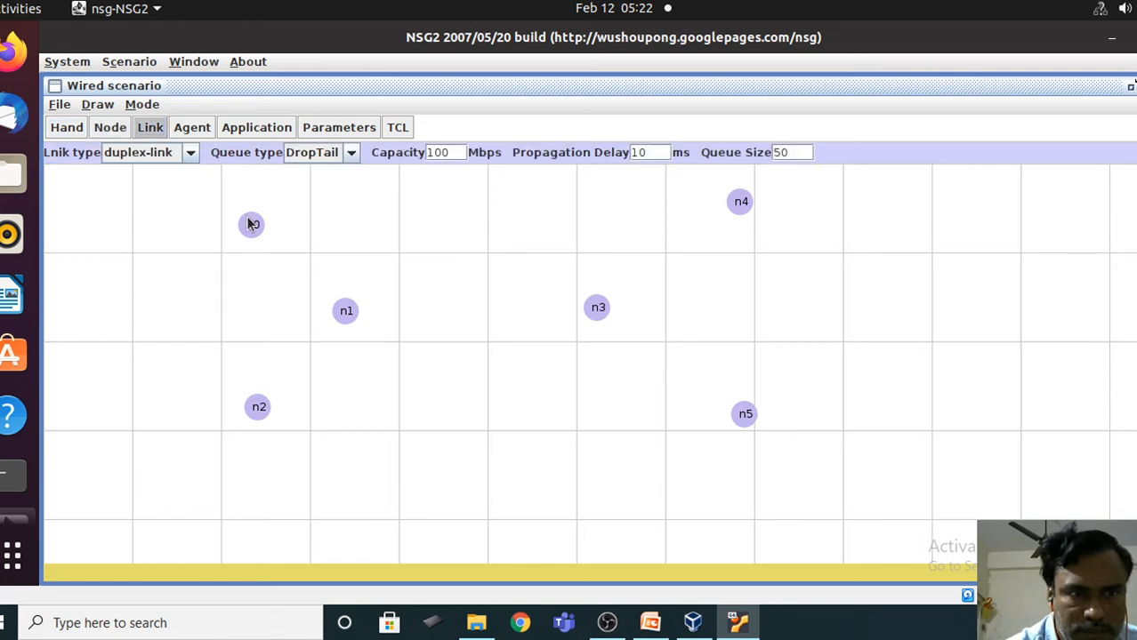
pyautogui.click(251, 224)
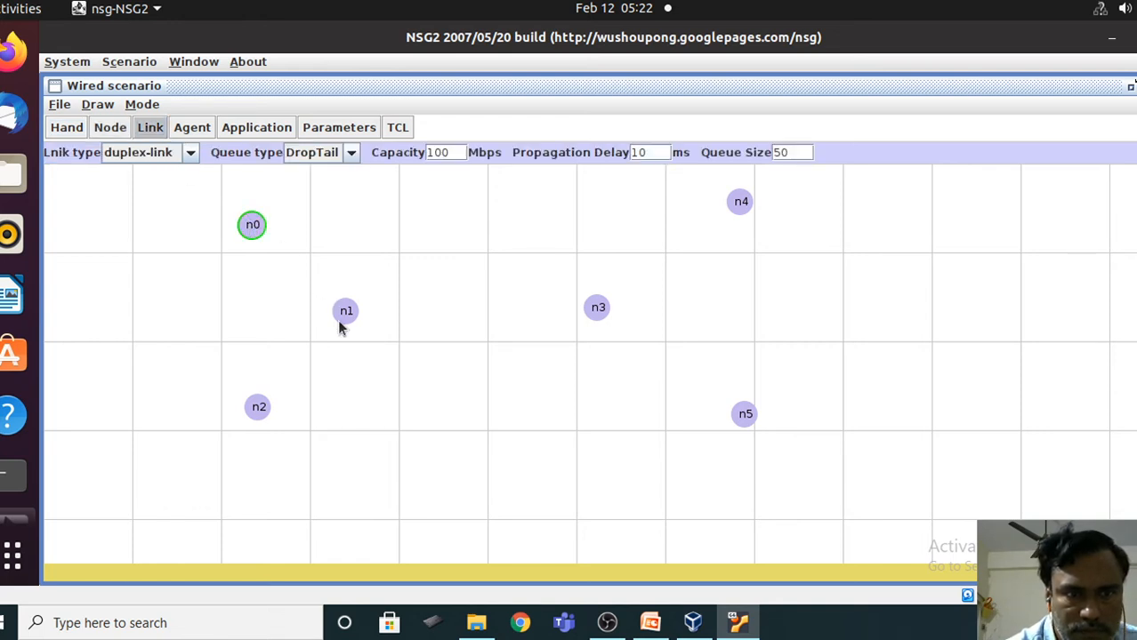
pyautogui.click(345, 314)
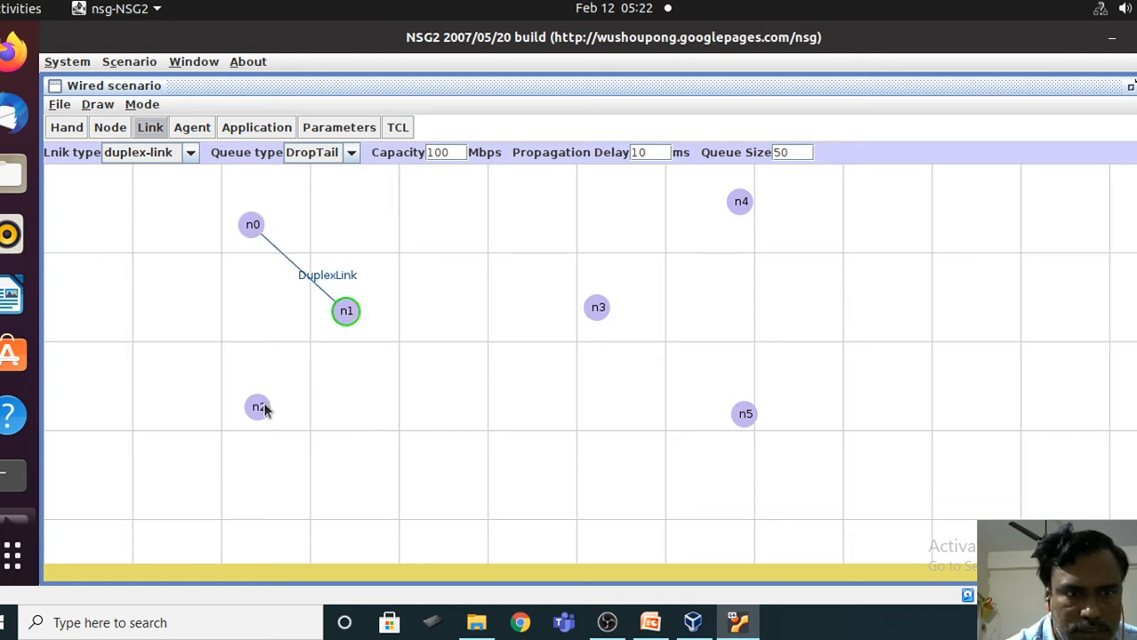
pyautogui.click(263, 408)
pyautogui.click(346, 312)
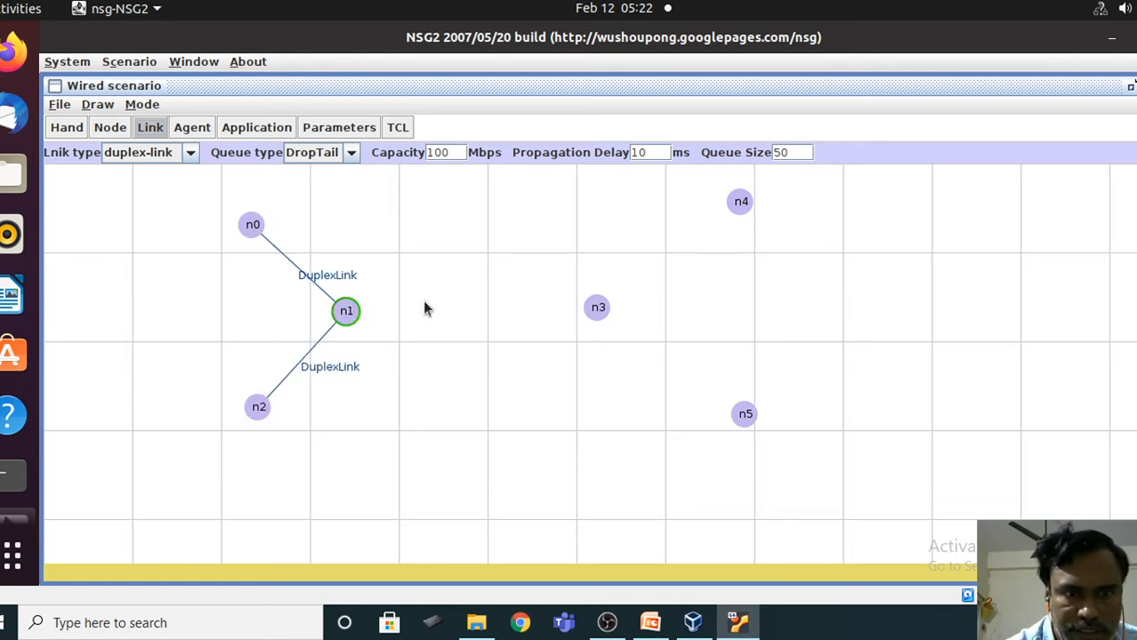
pyautogui.click(597, 310)
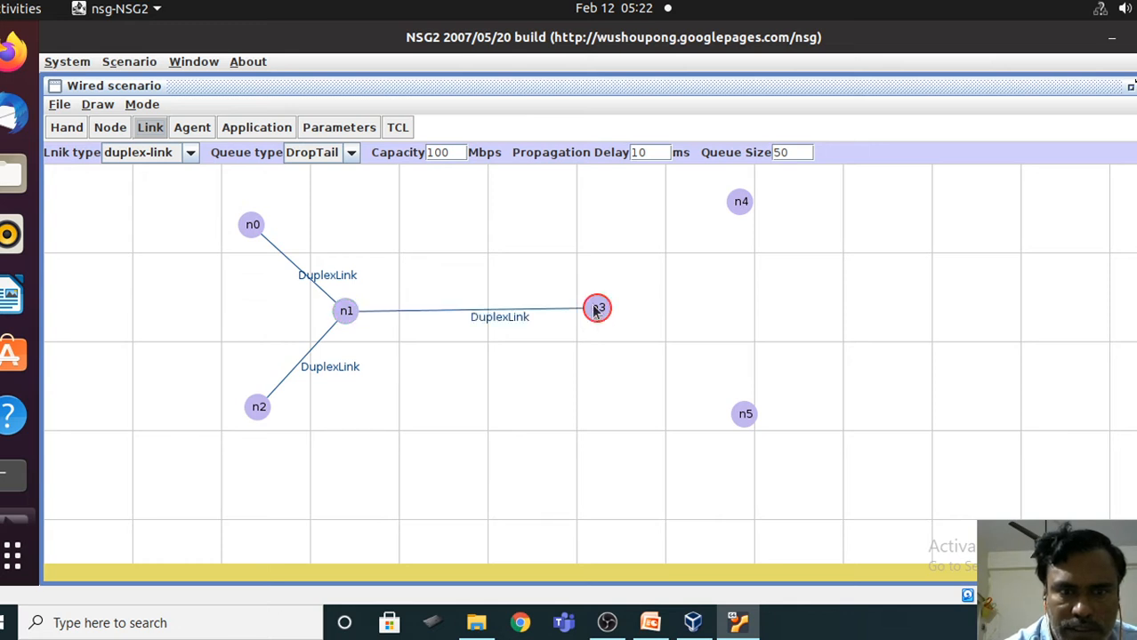
pyautogui.click(596, 310)
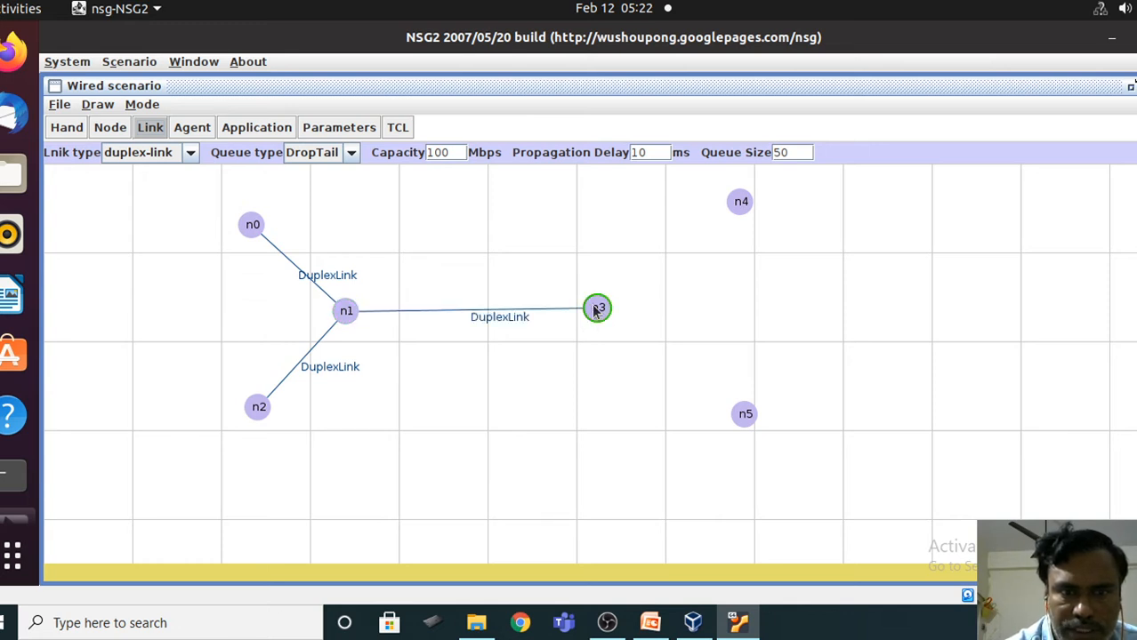
pyautogui.click(736, 206)
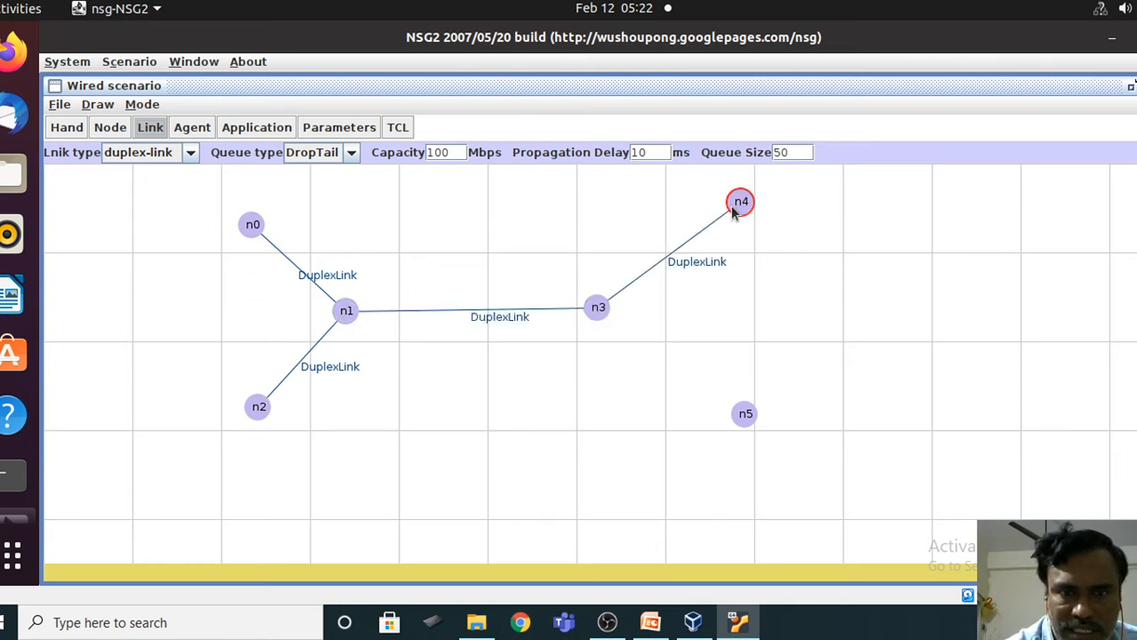
pyautogui.click(600, 308)
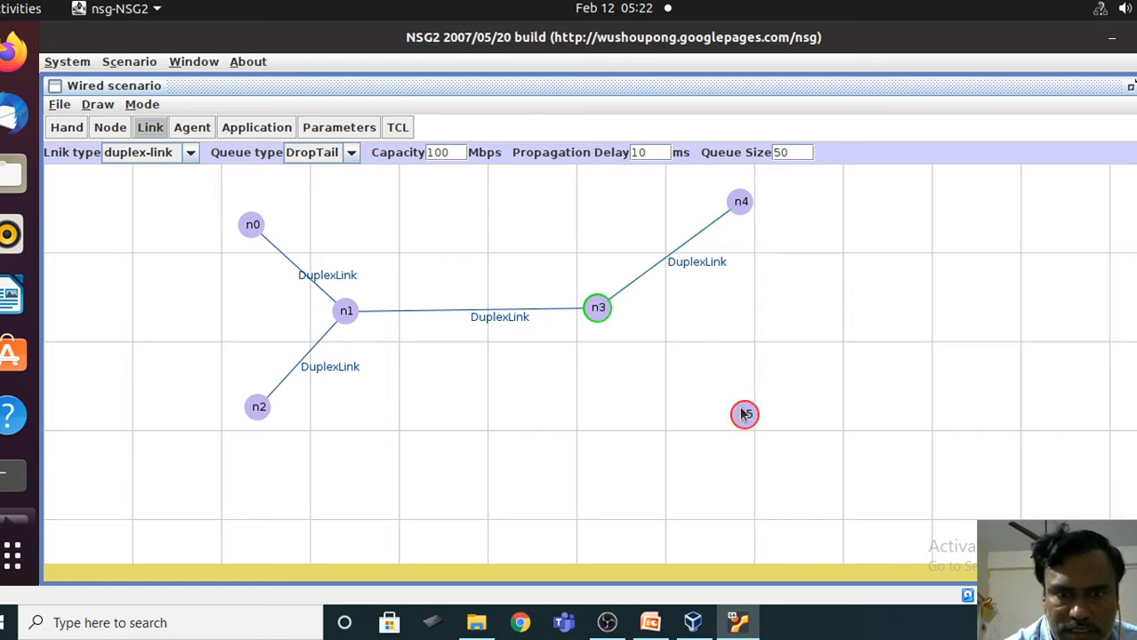
pyautogui.click(743, 415)
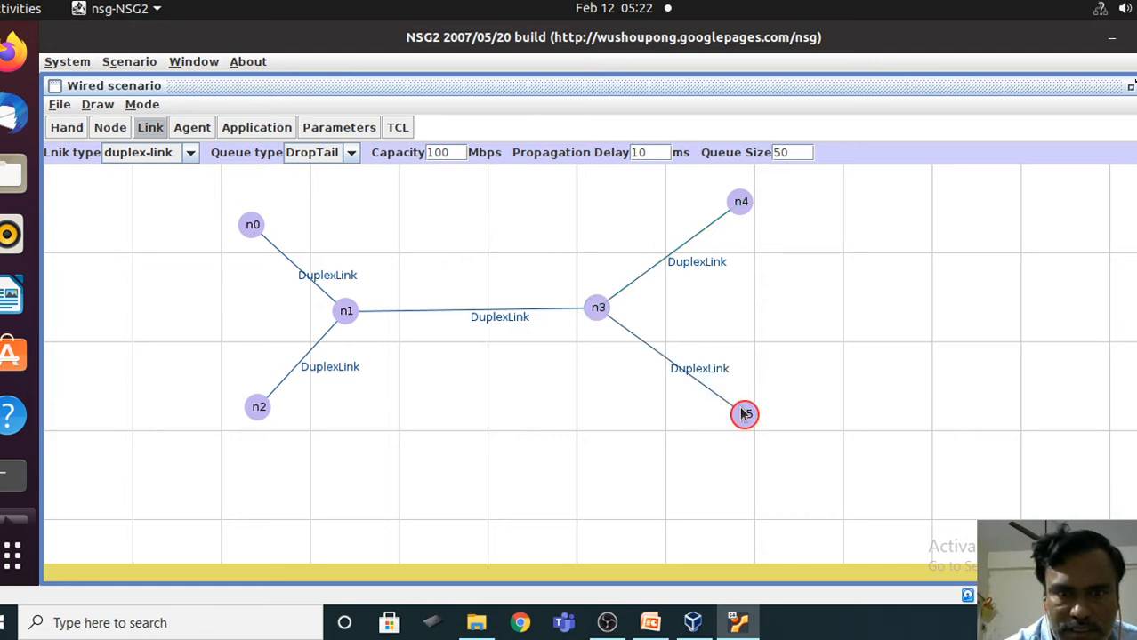
# - Attach a TCP agent to node n0 and connect it with a new TCPSink agent on node n5
pyautogui.click(191, 130)
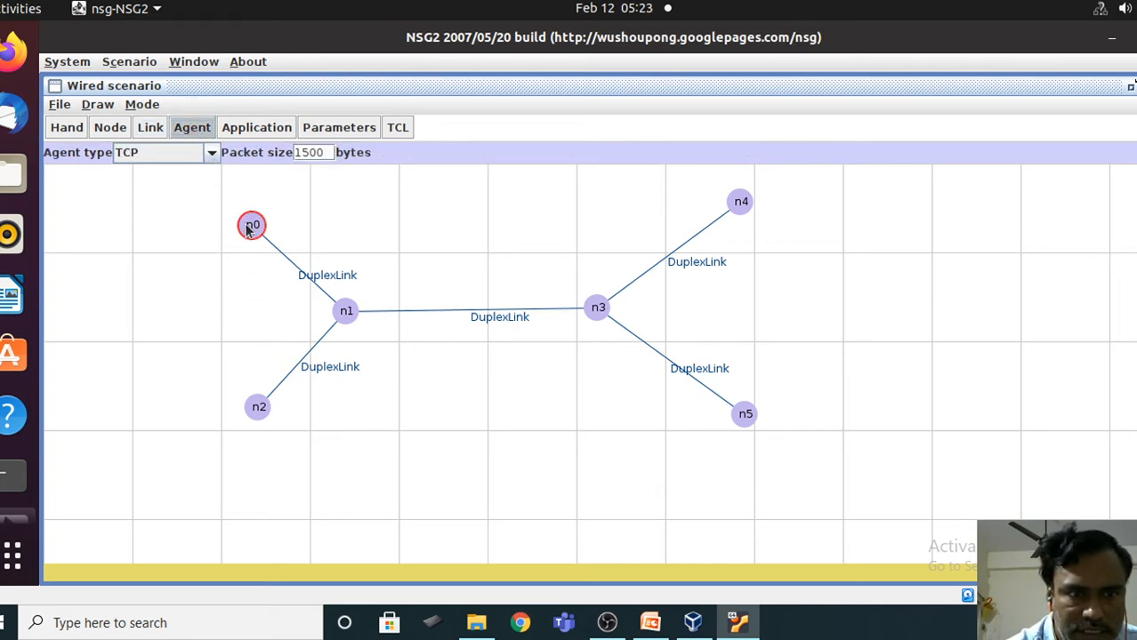
pyautogui.moveTo(246, 225); pyautogui.dragTo(164, 220)
pyautogui.click(210, 153)
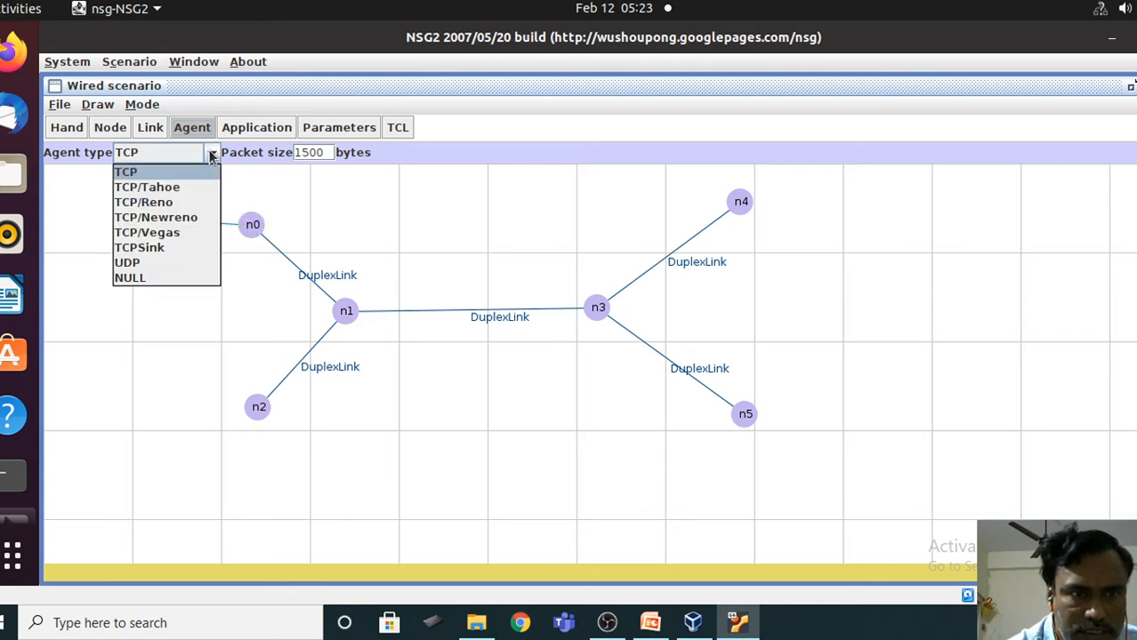
pyautogui.click(168, 248)
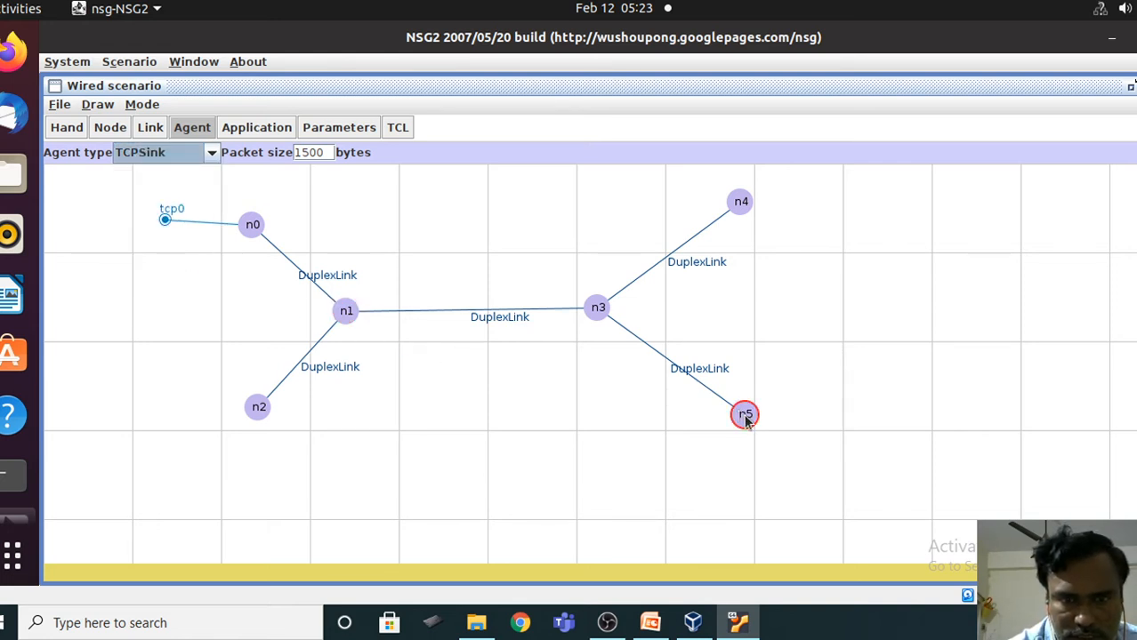
pyautogui.moveTo(744, 416); pyautogui.dragTo(735, 501)
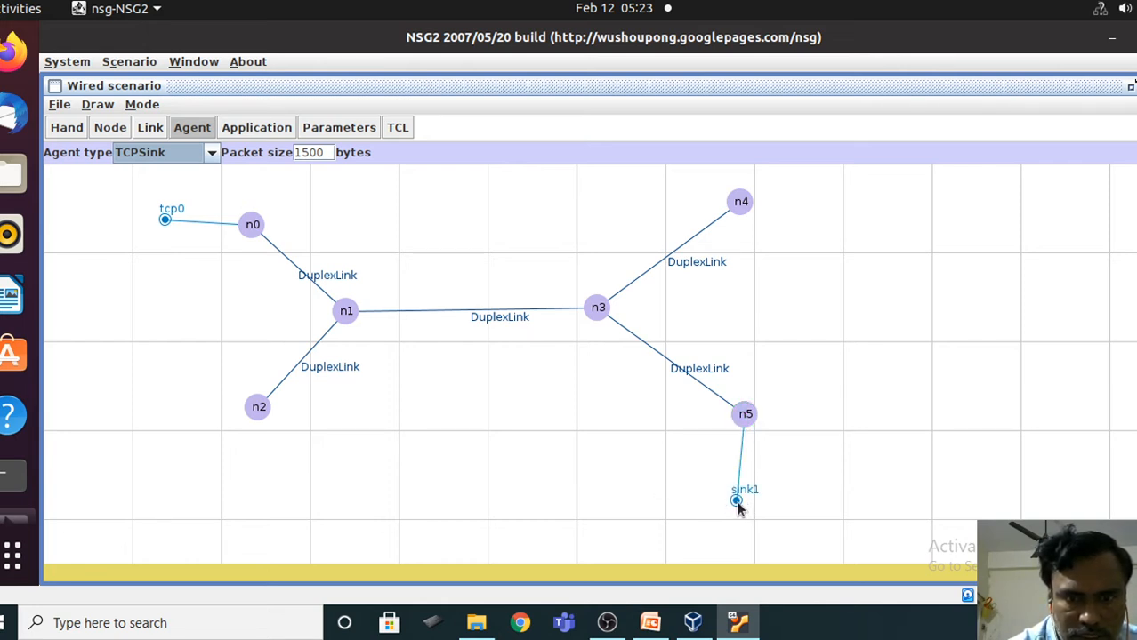
pyautogui.click(736, 503)
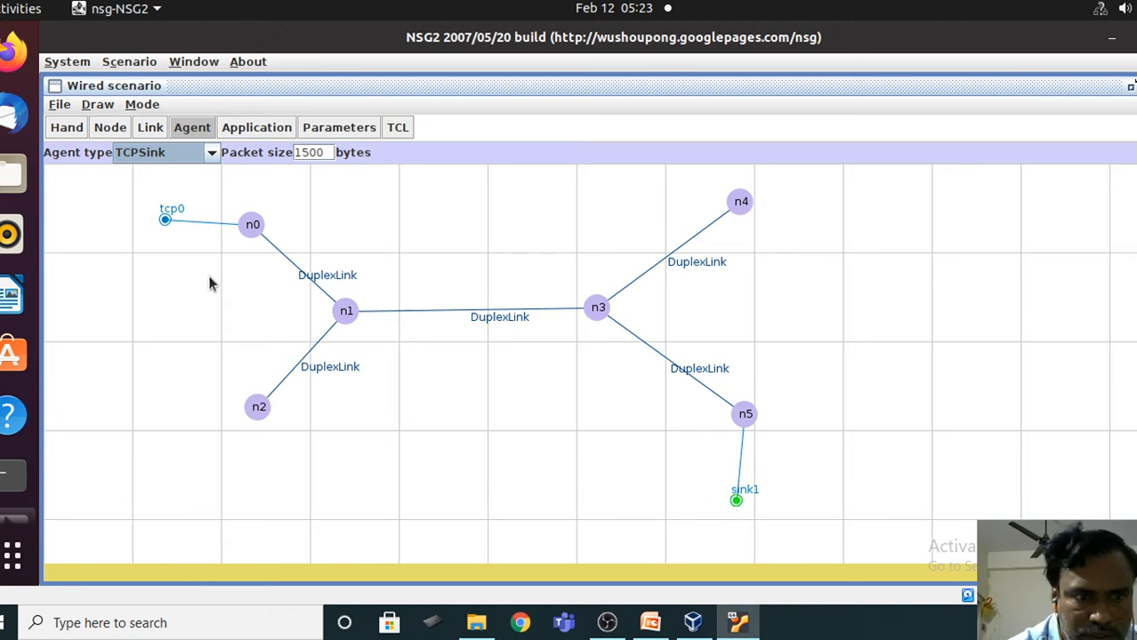
pyautogui.click(165, 221)
pyautogui.click(164, 220)
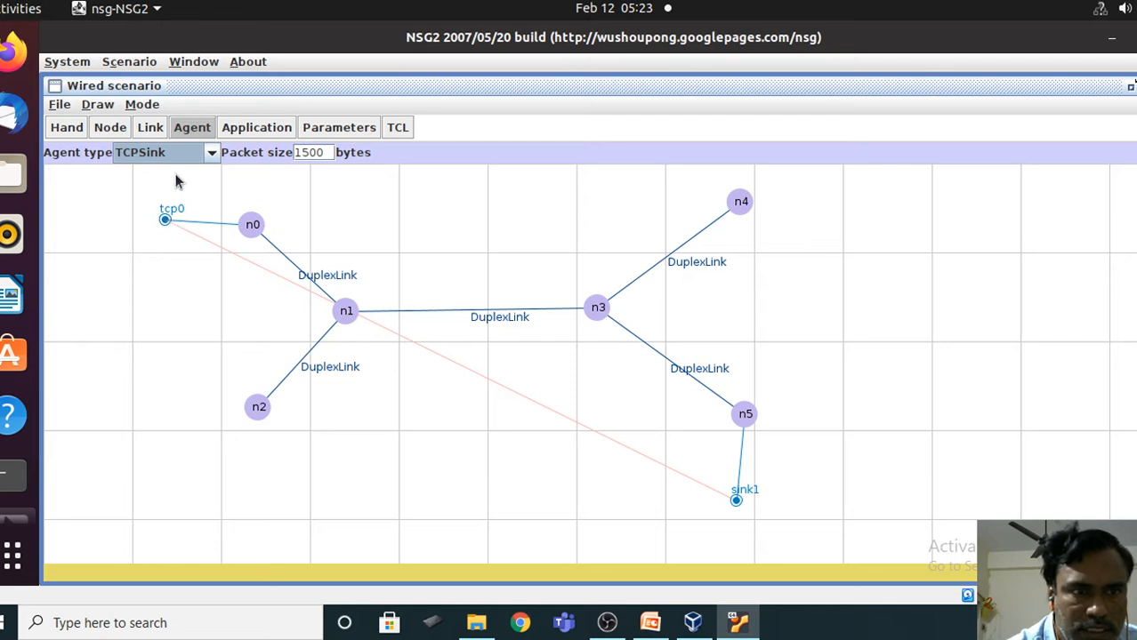
# - Attach a UDP agent to node n2 and connect it with a new NULL agent on node n4
pyautogui.click(211, 155)
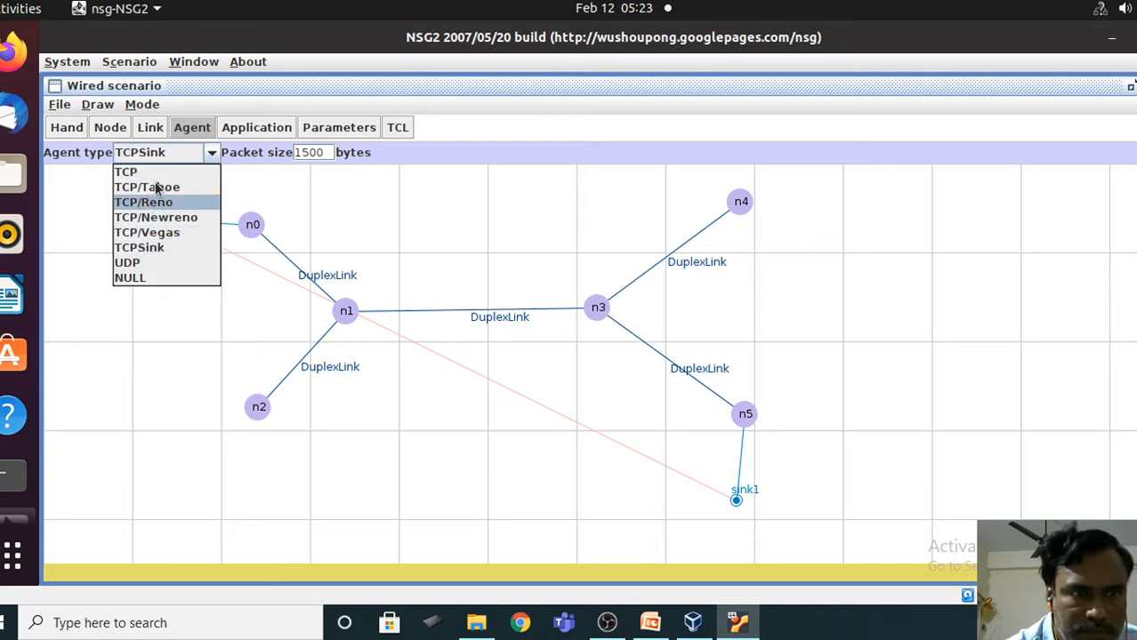
pyautogui.click(157, 262)
pyautogui.moveTo(254, 418); pyautogui.dragTo(257, 499)
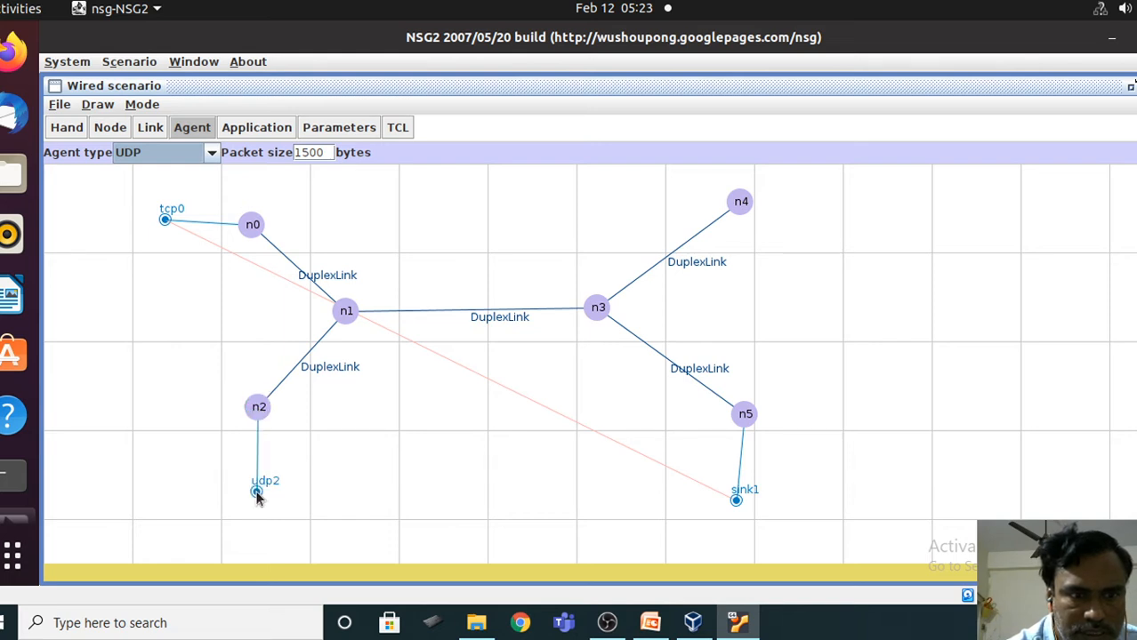
pyautogui.click(211, 155)
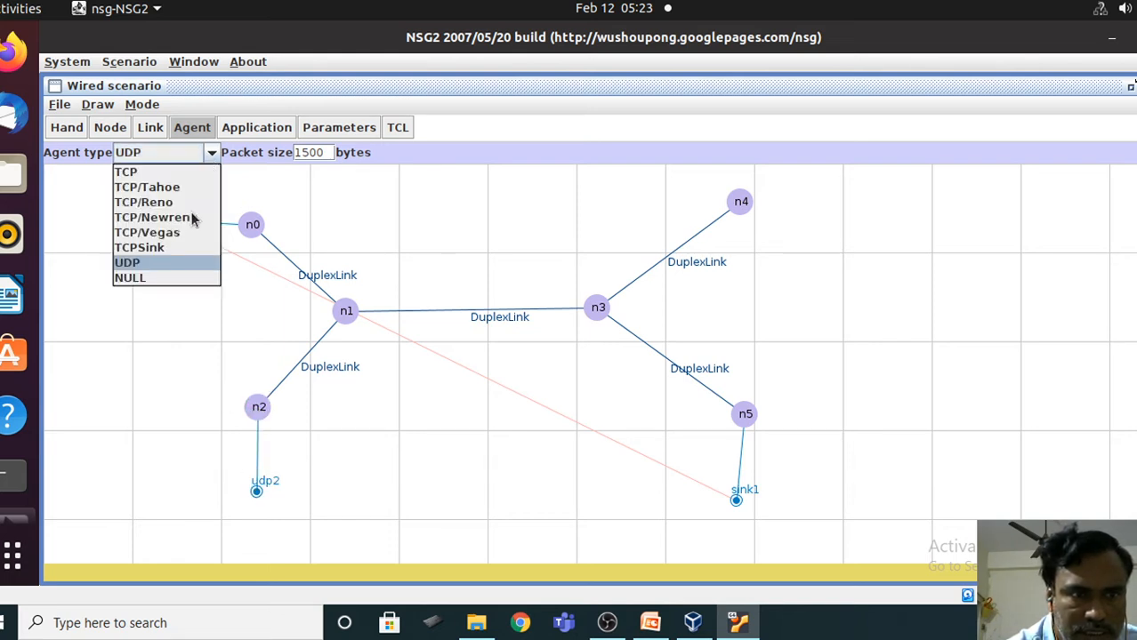
pyautogui.click(153, 277)
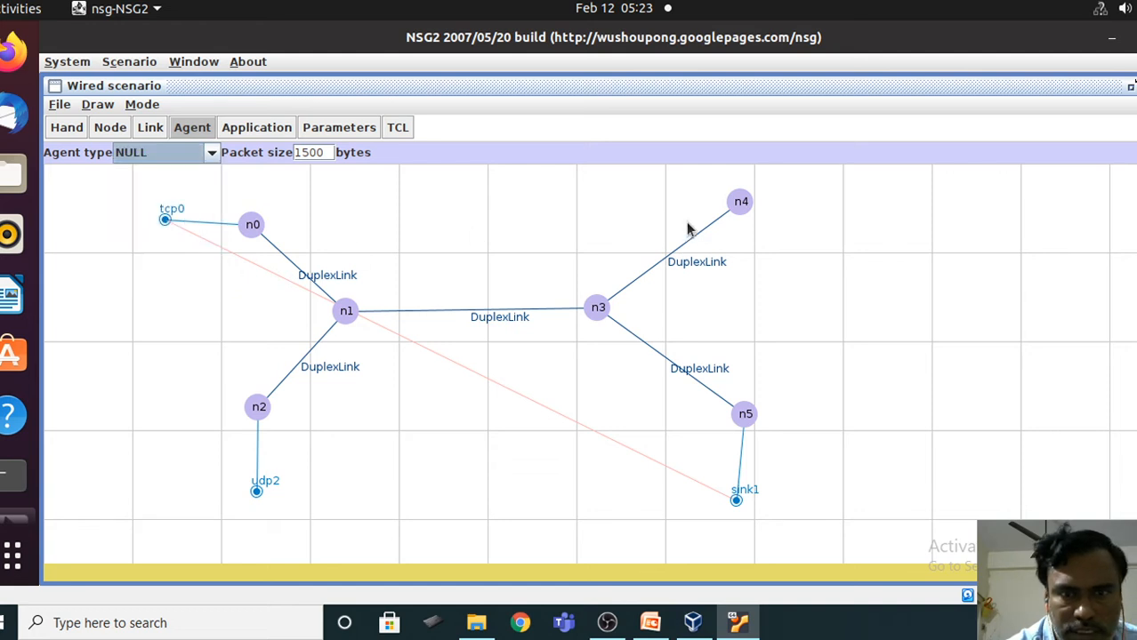
pyautogui.click(743, 204)
pyautogui.moveTo(826, 206); pyautogui.dragTo(861, 201)
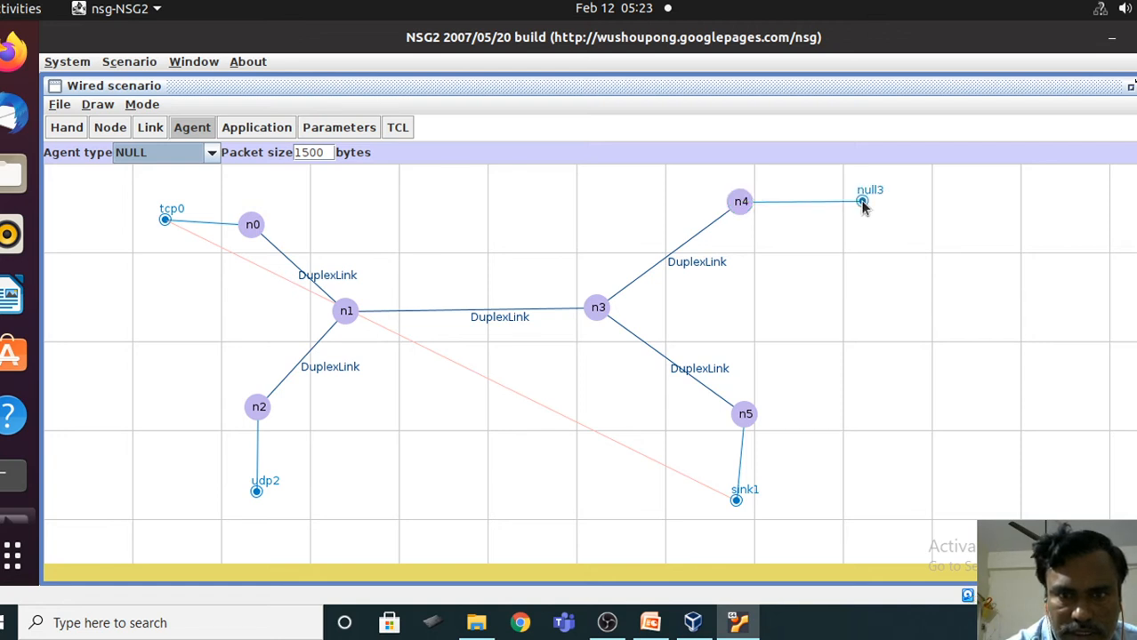
pyautogui.click(256, 492)
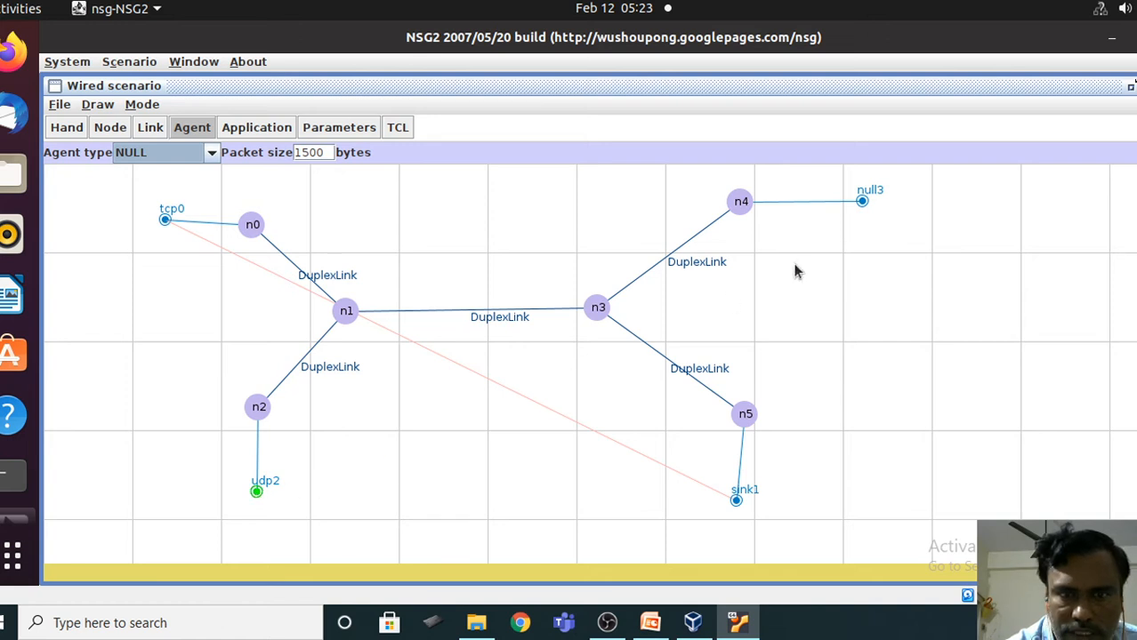
pyautogui.click(861, 203)
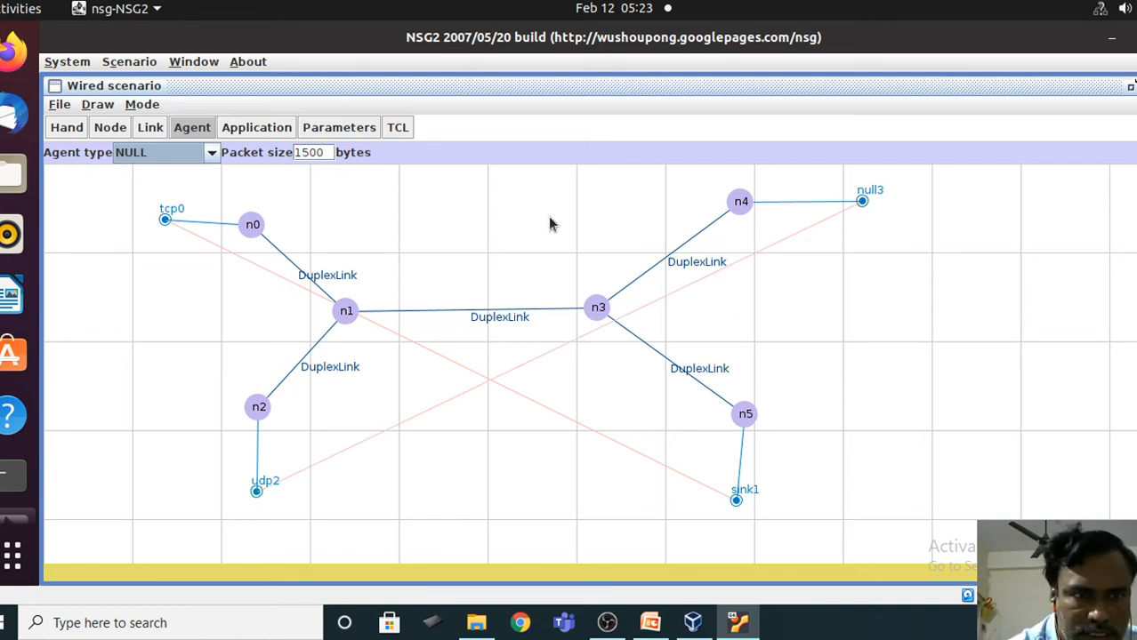
# - Attach an FTP application to the TCP agent tcp0 and a CBR application to the UDP agent udp2
pyautogui.click(247, 133)
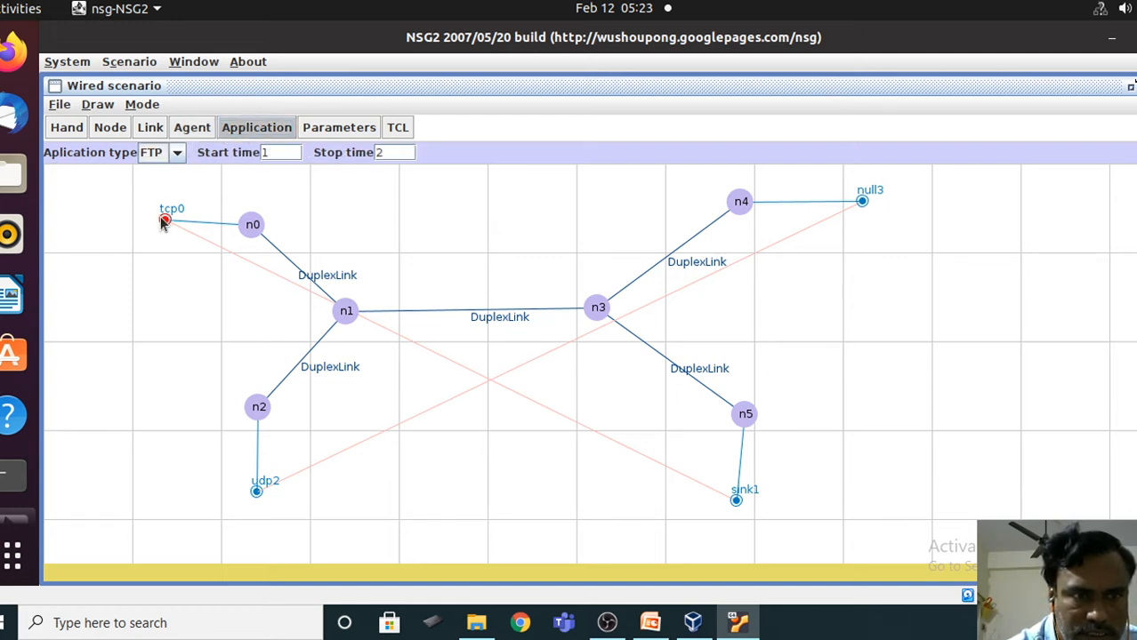
pyautogui.moveTo(162, 221); pyautogui.dragTo(92, 224)
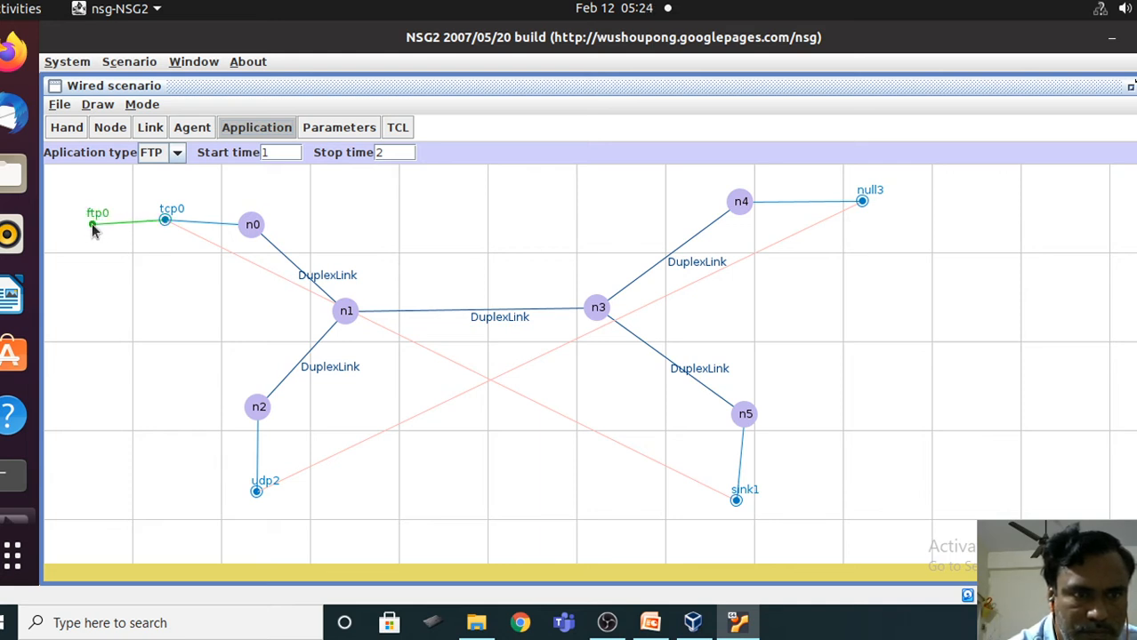
pyautogui.click(177, 154)
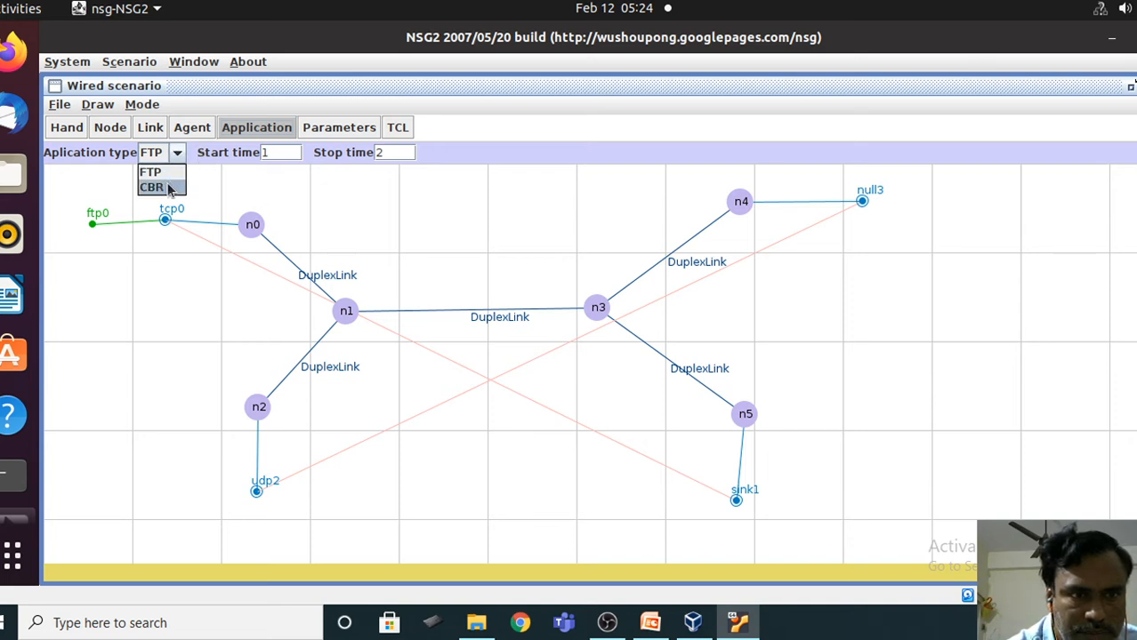
pyautogui.click(168, 188)
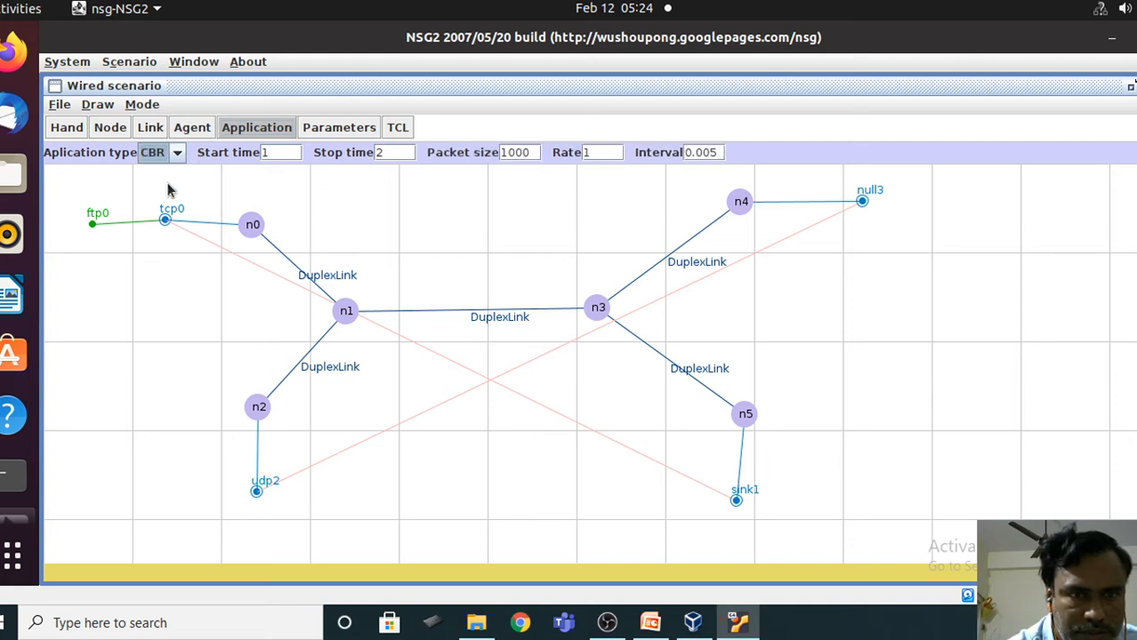
pyautogui.click(254, 494)
pyautogui.moveTo(254, 492); pyautogui.dragTo(149, 488)
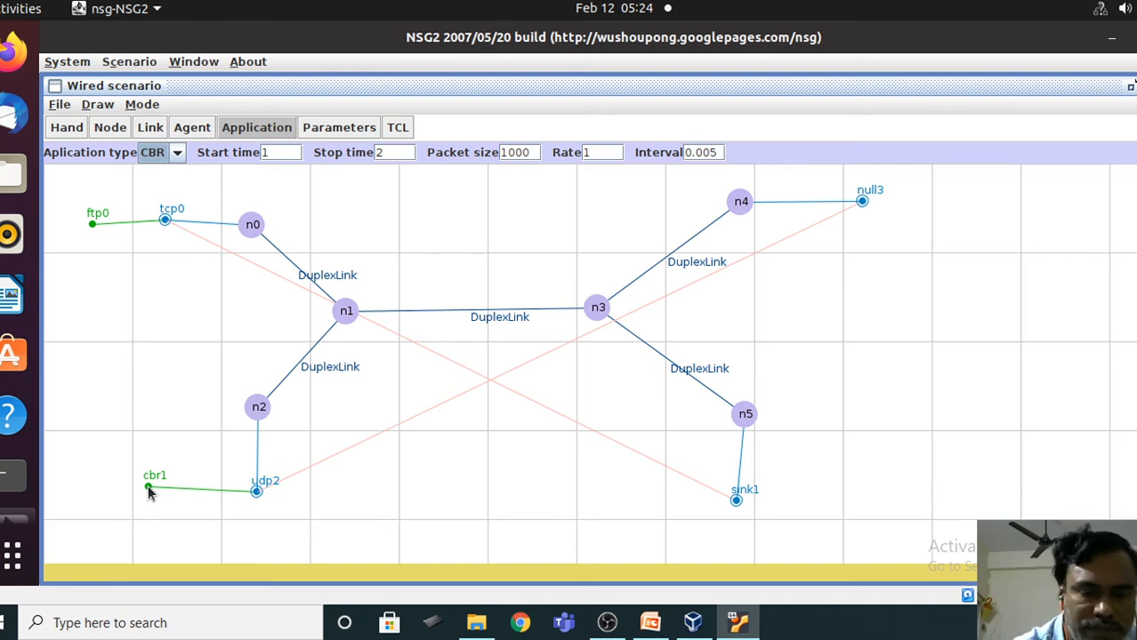
# - In the simulation parameters, set the simulation time to 3.0 and name the trace file s3.tr
pyautogui.click(324, 130)
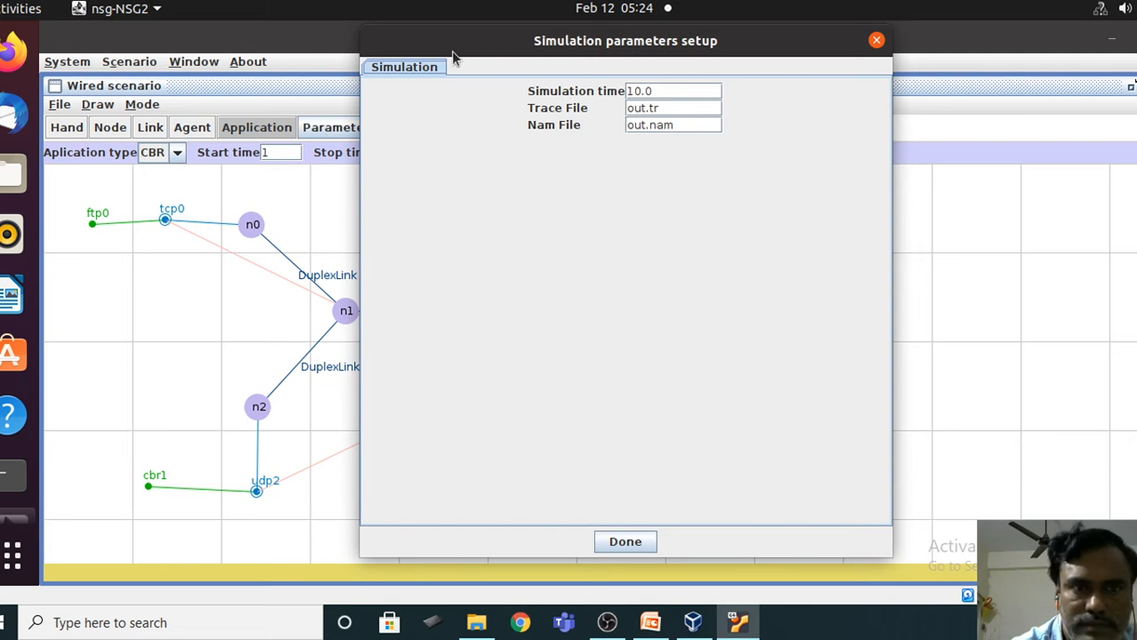
pyautogui.moveTo(452, 33); pyautogui.dragTo(316, 44)
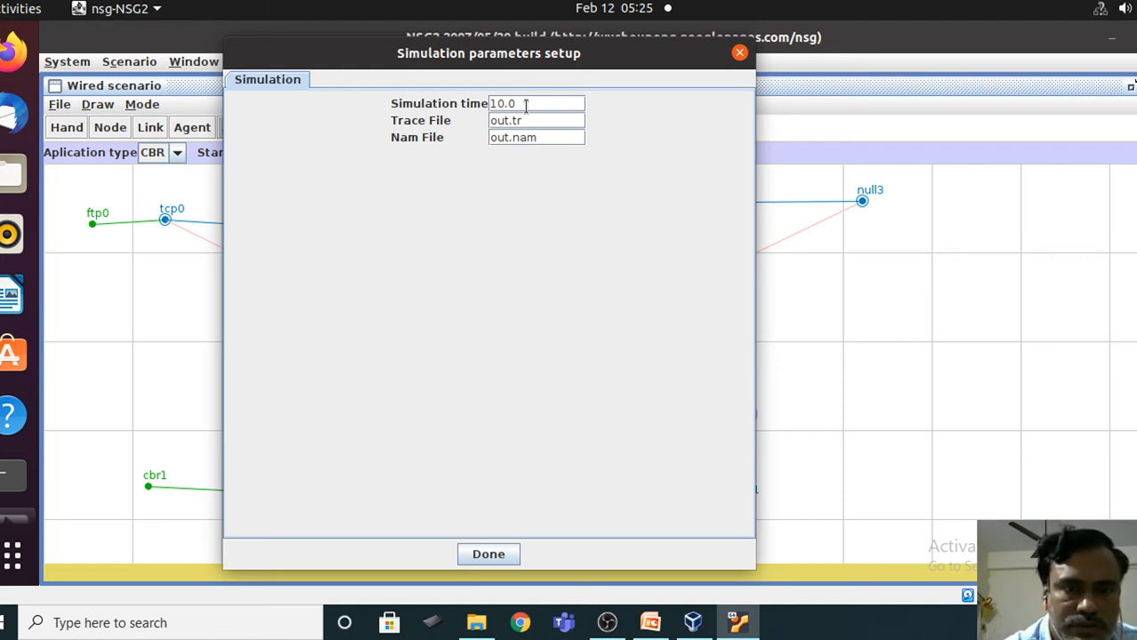
pyautogui.press('Delete')
pyautogui.press('Delete')
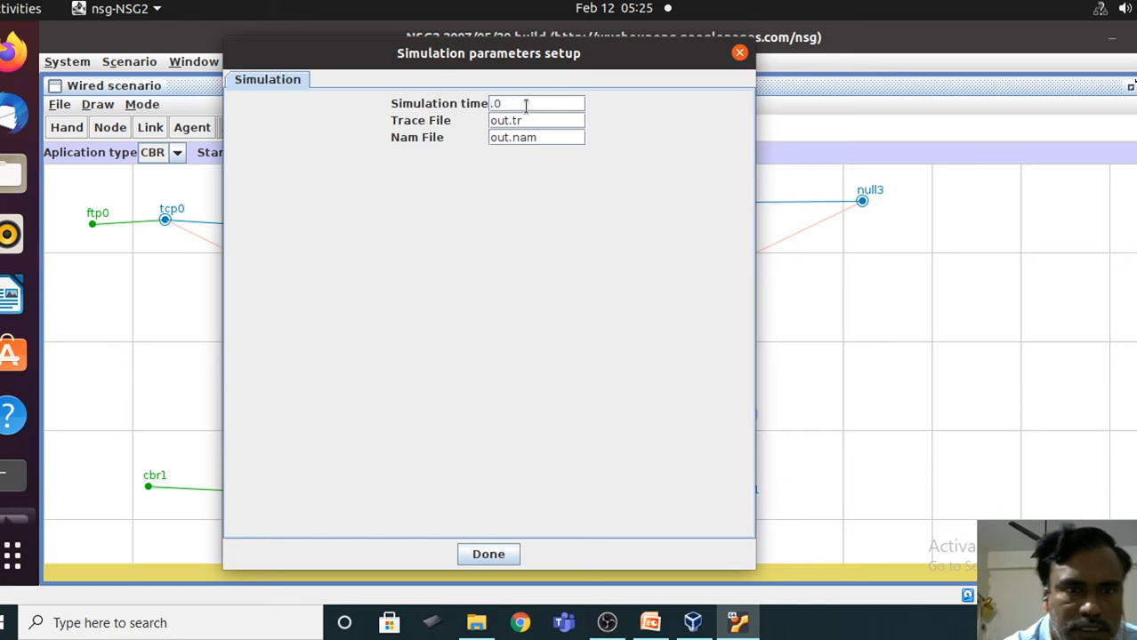
pyautogui.write('3')
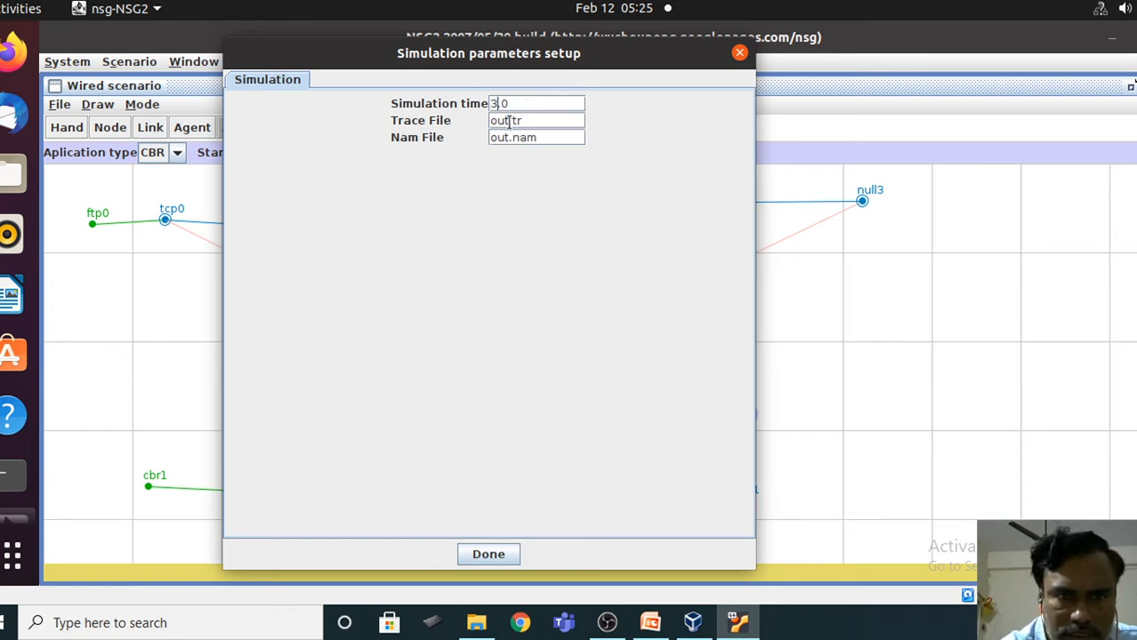
pyautogui.click(508, 122)
pyautogui.press('BackSpace')
pyautogui.press('BackSpace')
pyautogui.press('BackSpace')
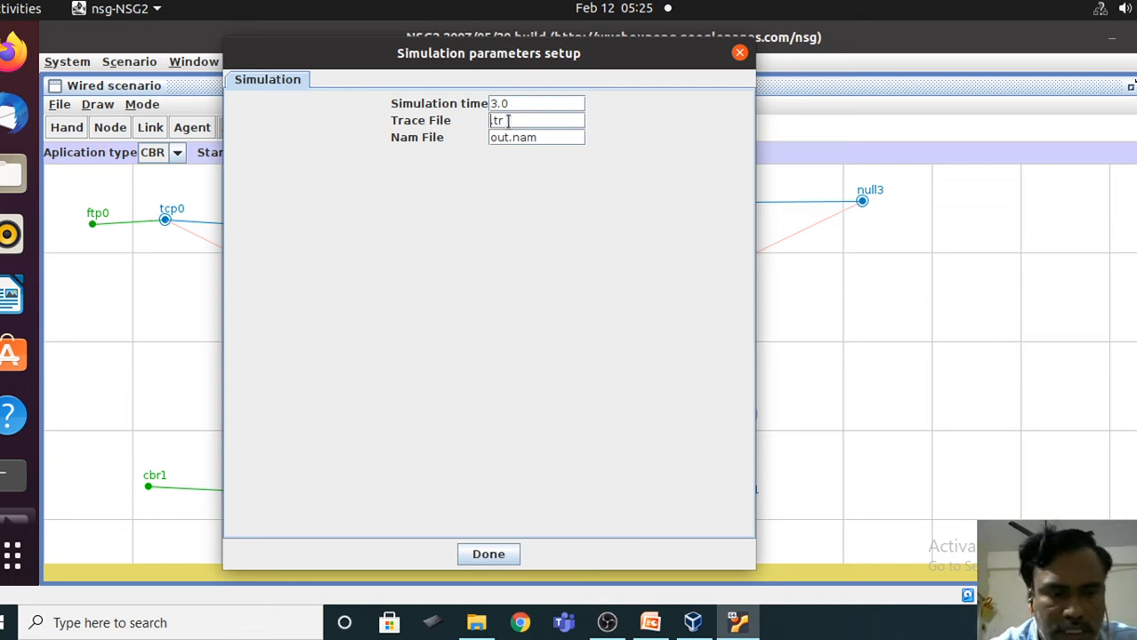
pyautogui.write('s3')
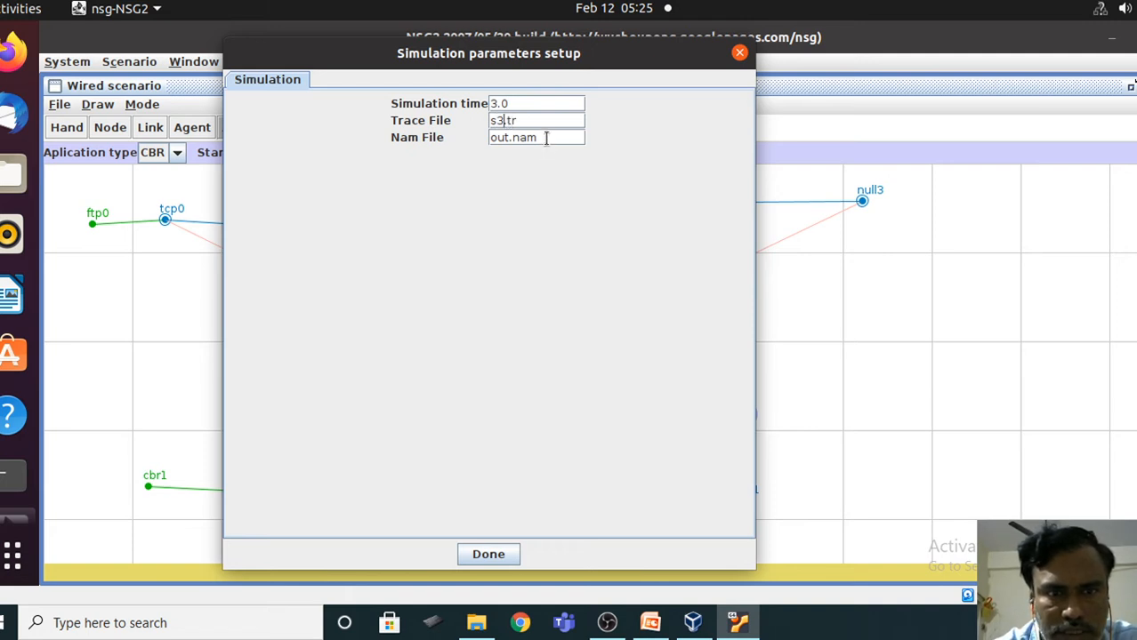
# - Name the NAM file s3.nam and apply the simulation parameters
pyautogui.click(546, 138)
pyautogui.press('Home')
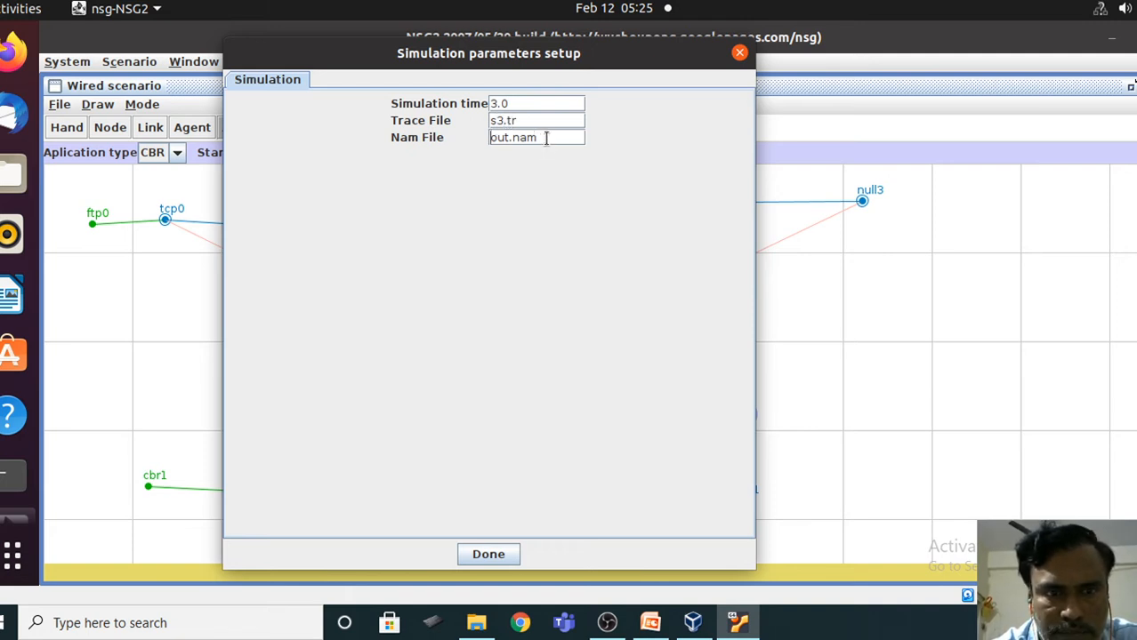
pyautogui.press('Delete')
pyautogui.press('Delete')
pyautogui.press('Delete')
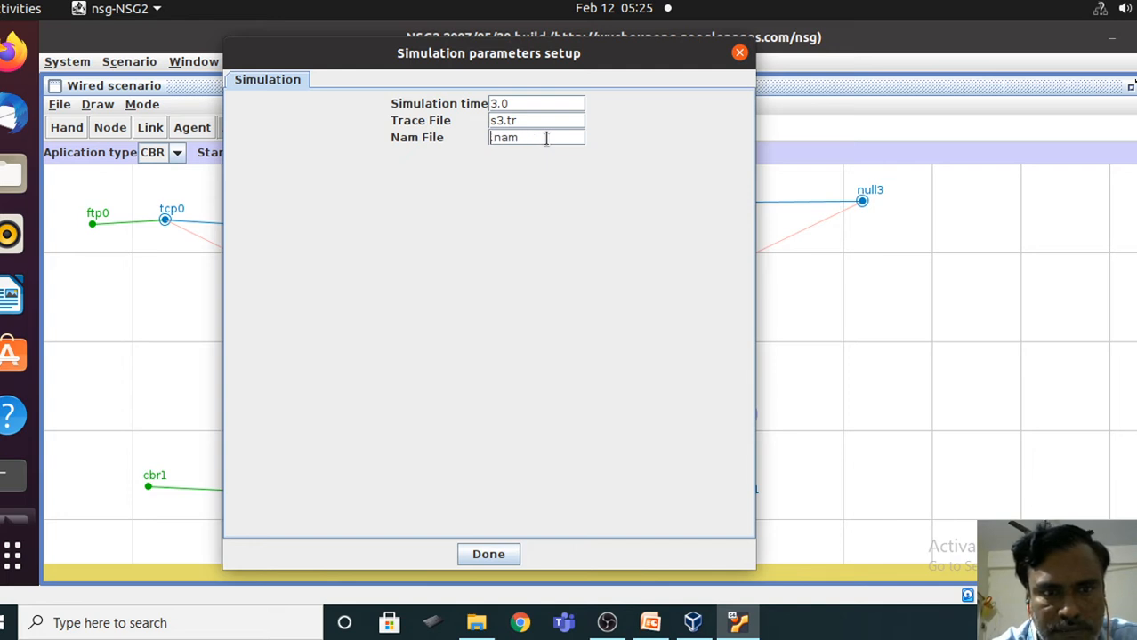
pyautogui.write('s3')
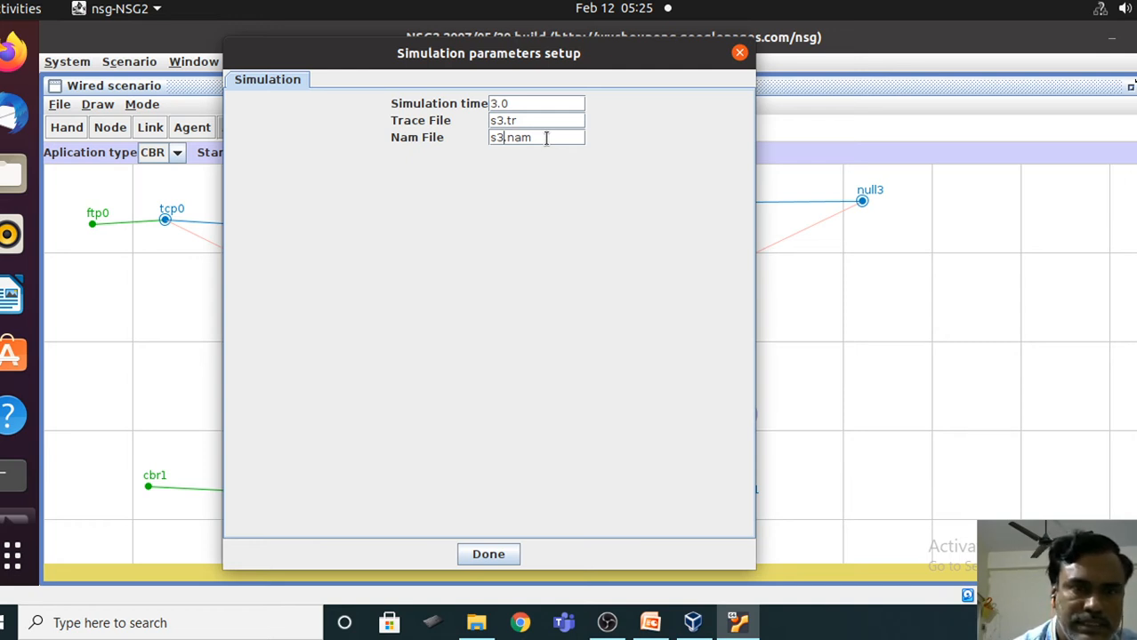
pyautogui.click(487, 556)
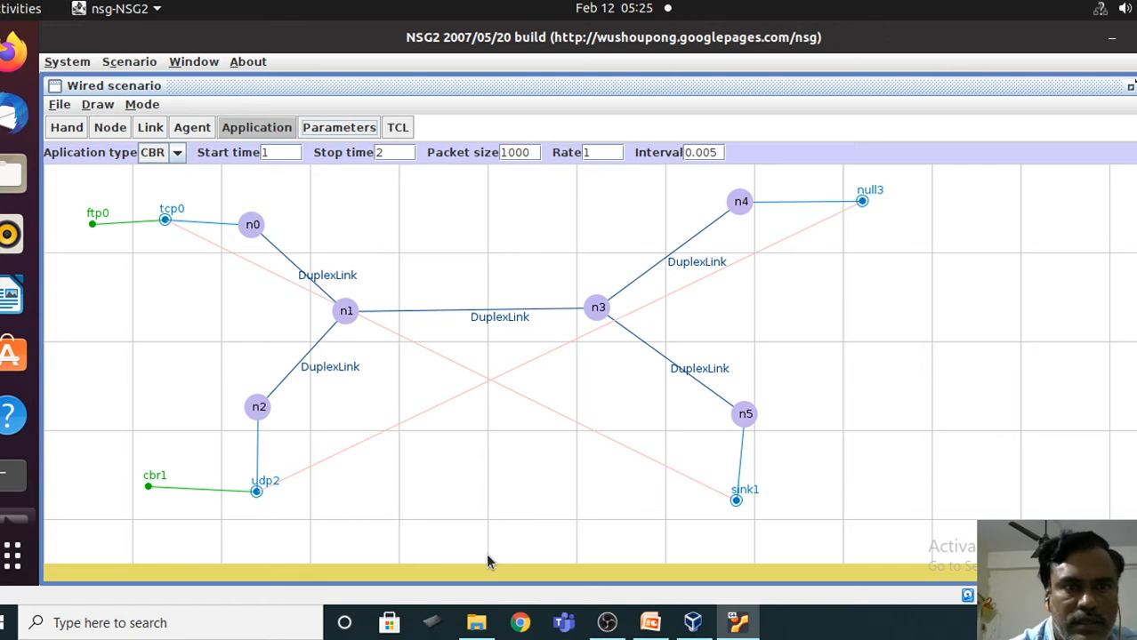
# - Generate the Tcl script for the wired scenario and review its termination, application, agent and node position sections
pyautogui.click(400, 130)
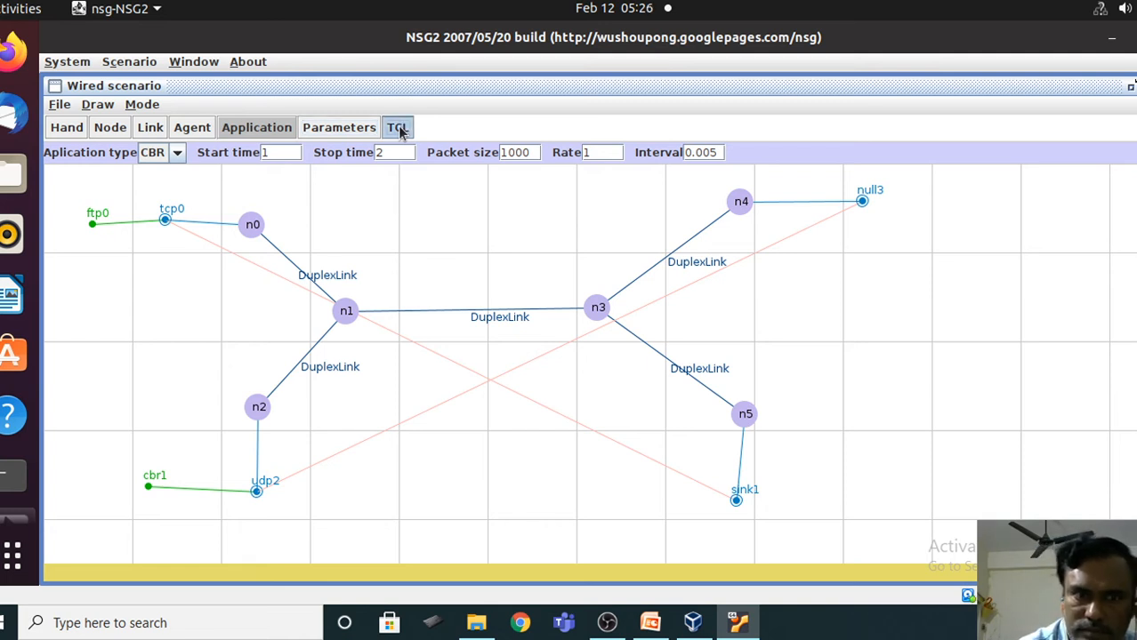
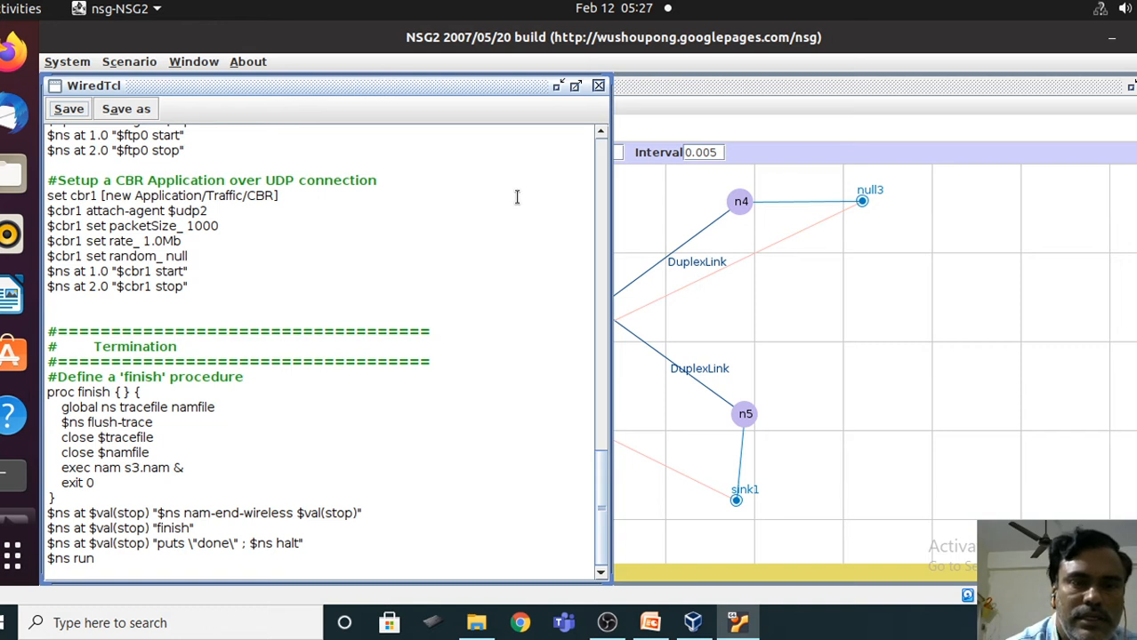
pyautogui.click(600, 134)
pyautogui.scroll(3, 600, 133)
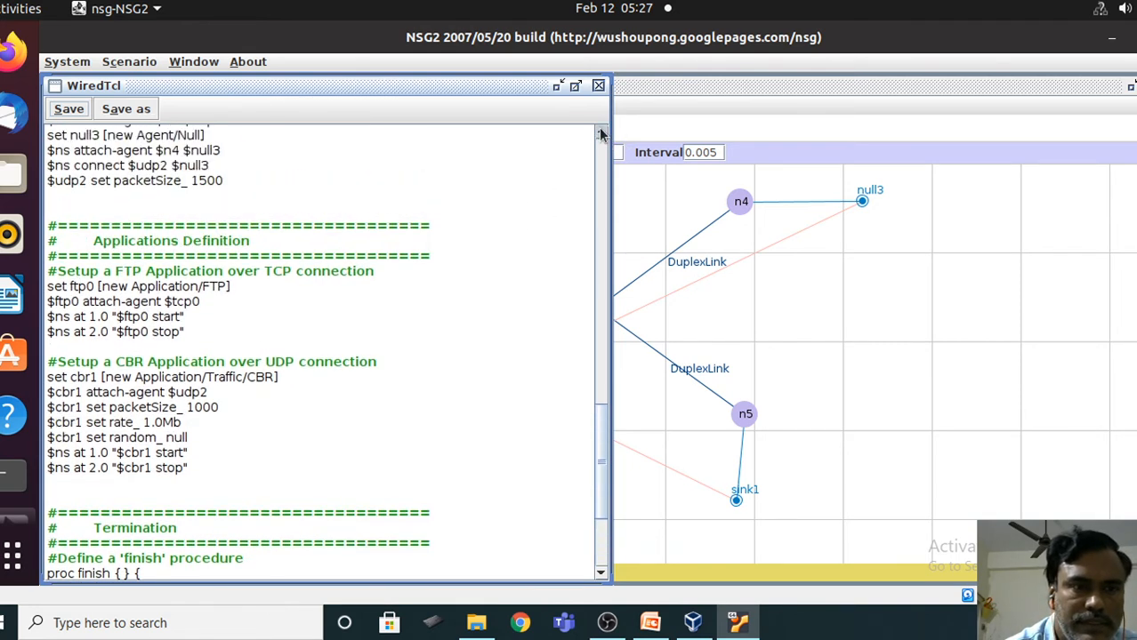
pyautogui.scroll(3, 600, 133)
pyautogui.click(601, 133)
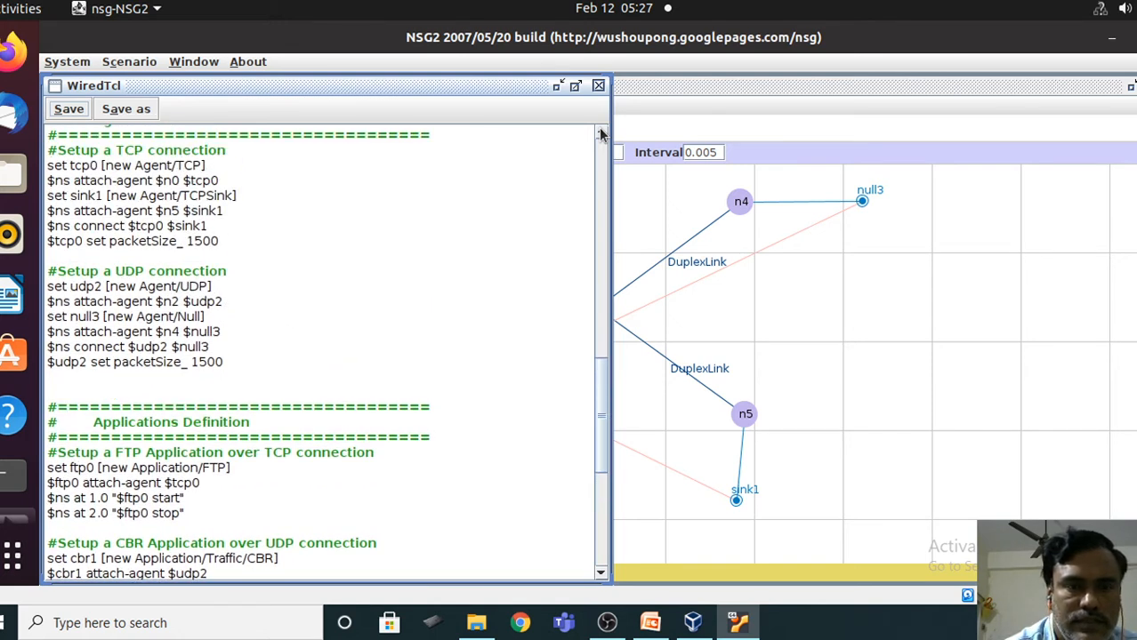
pyautogui.click(600, 134)
pyautogui.click(600, 134)
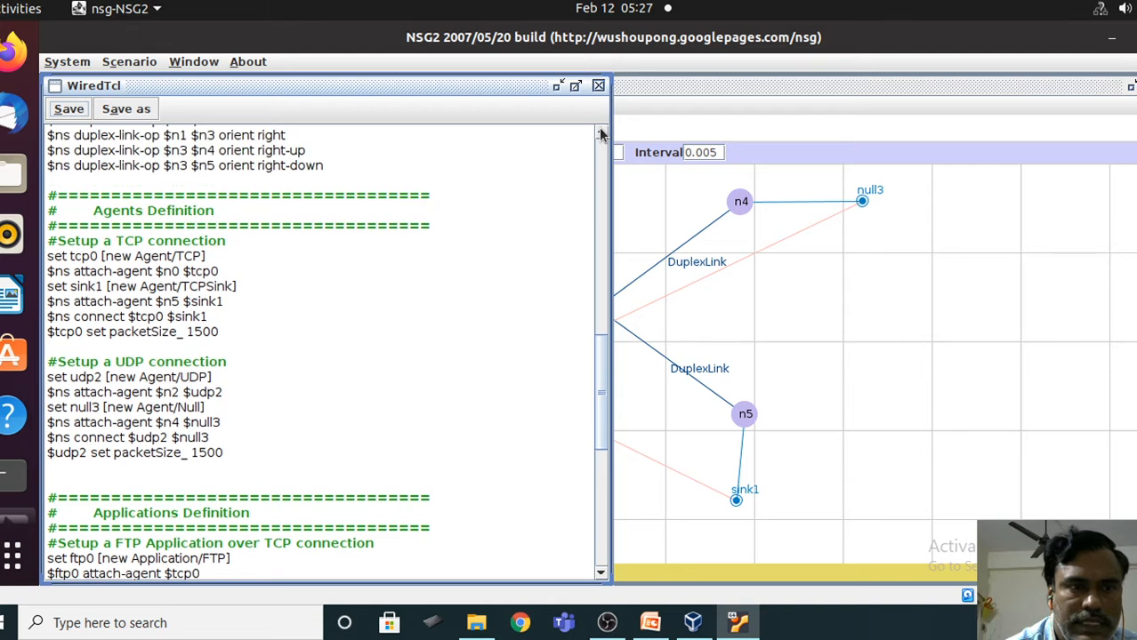
pyautogui.click(601, 133)
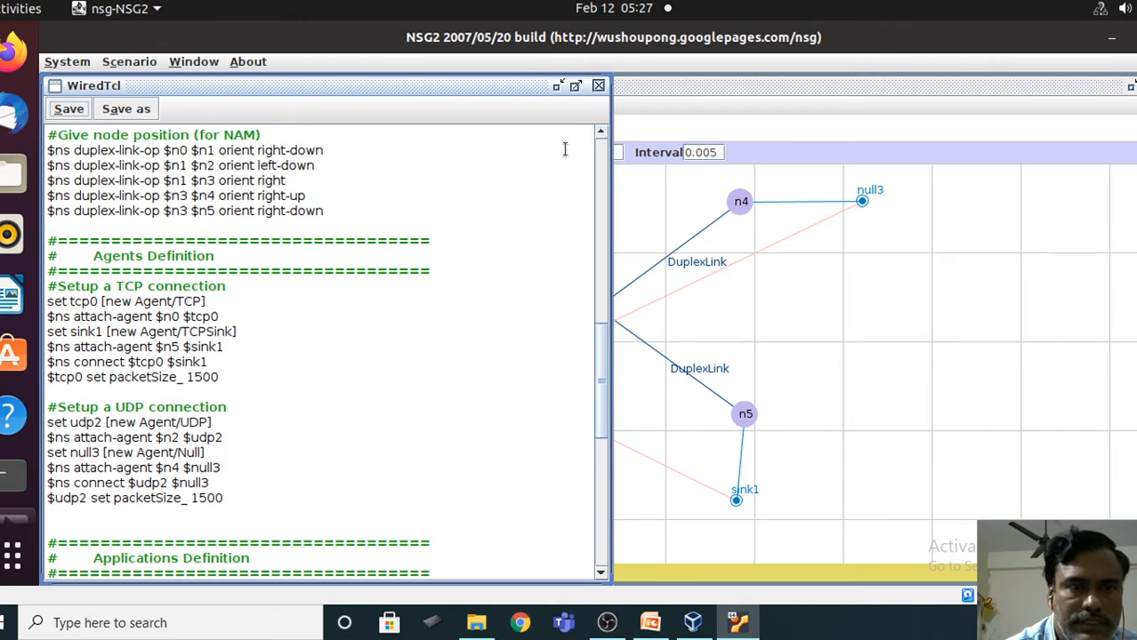
# - Save the generated script to the Desktop folder as s3 with the TCL files (*.tcl) type
pyautogui.click(70, 113)
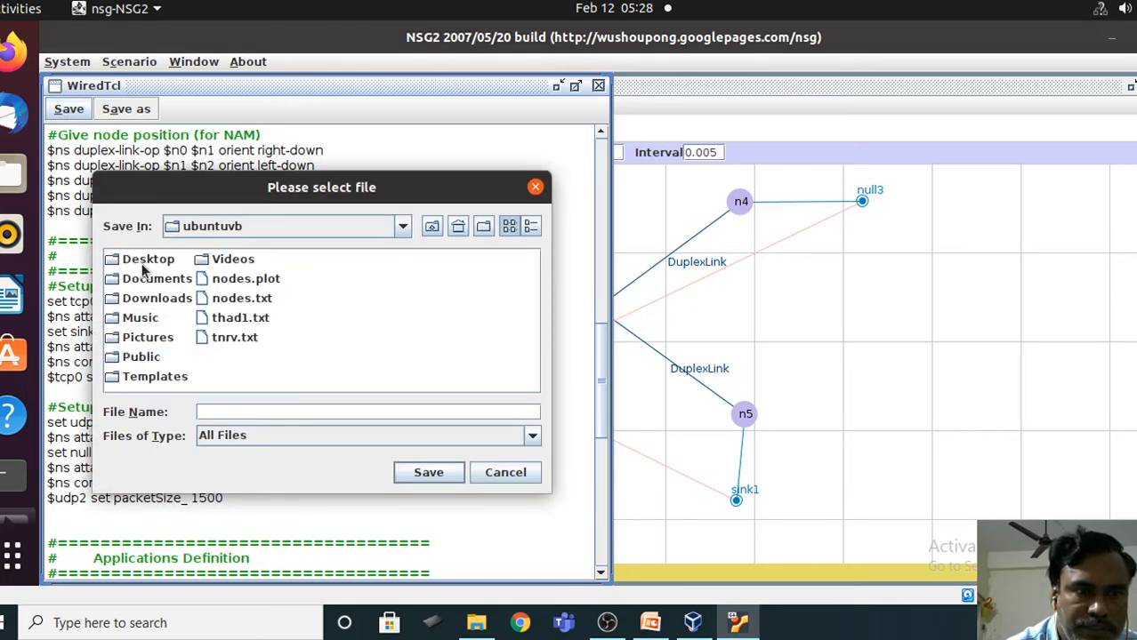
pyautogui.doubleClick(141, 264)
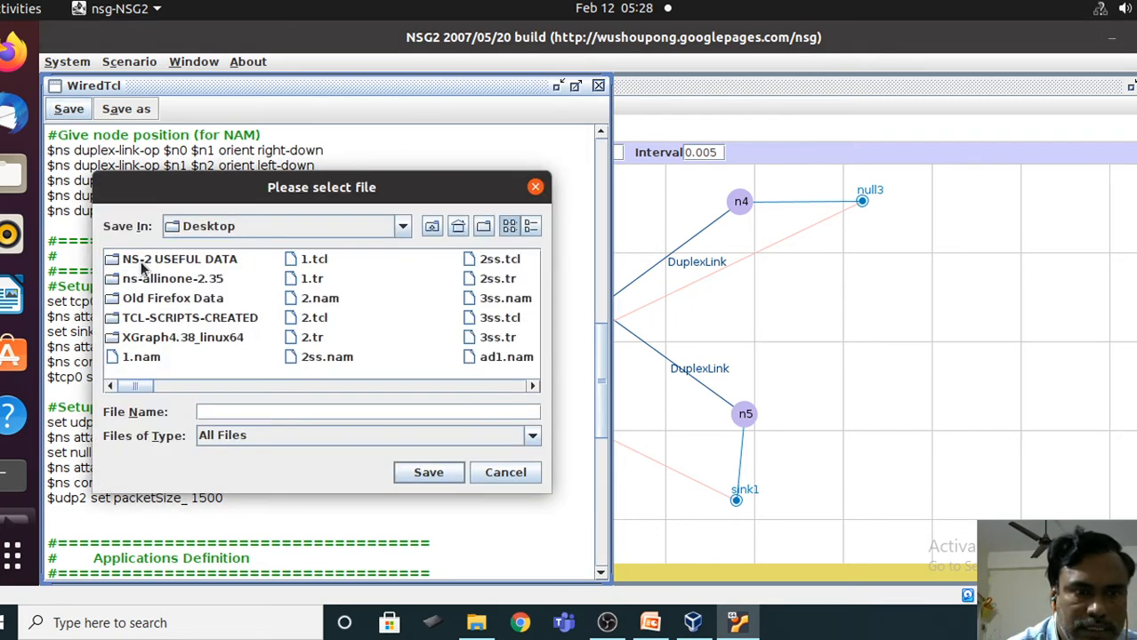
pyautogui.click(247, 414)
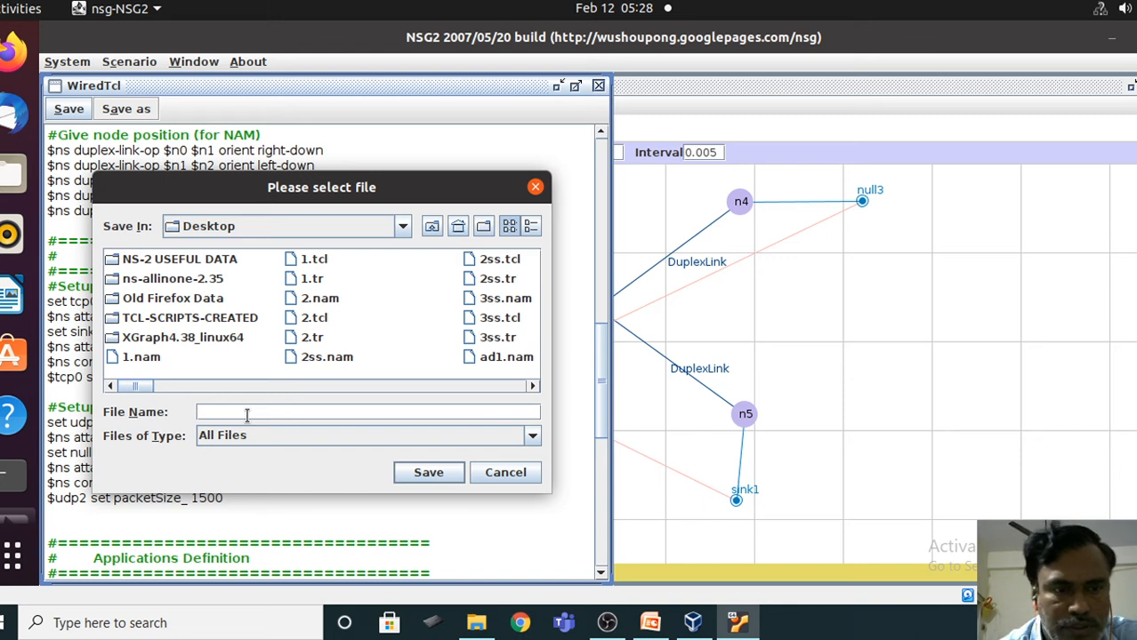
pyautogui.write('s3')
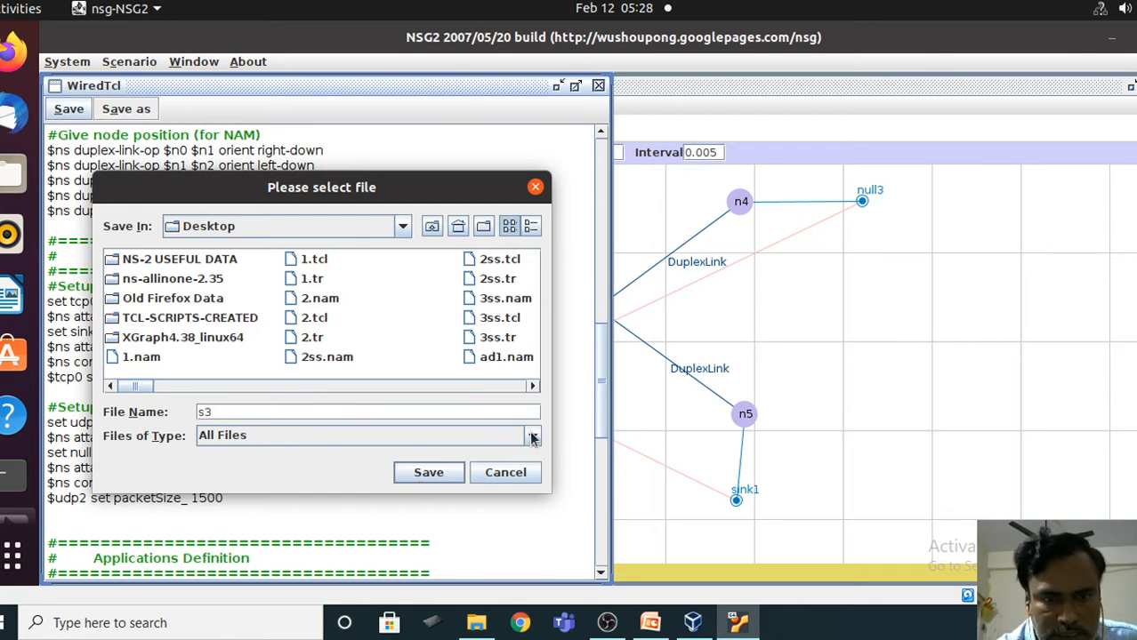
pyautogui.click(531, 436)
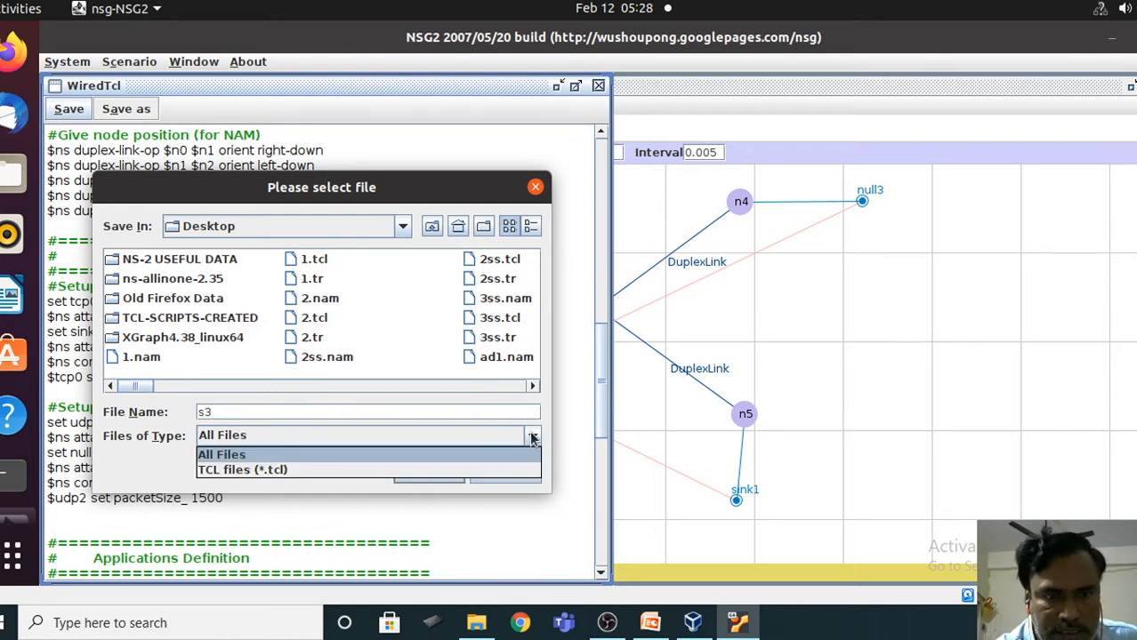
pyautogui.click(504, 470)
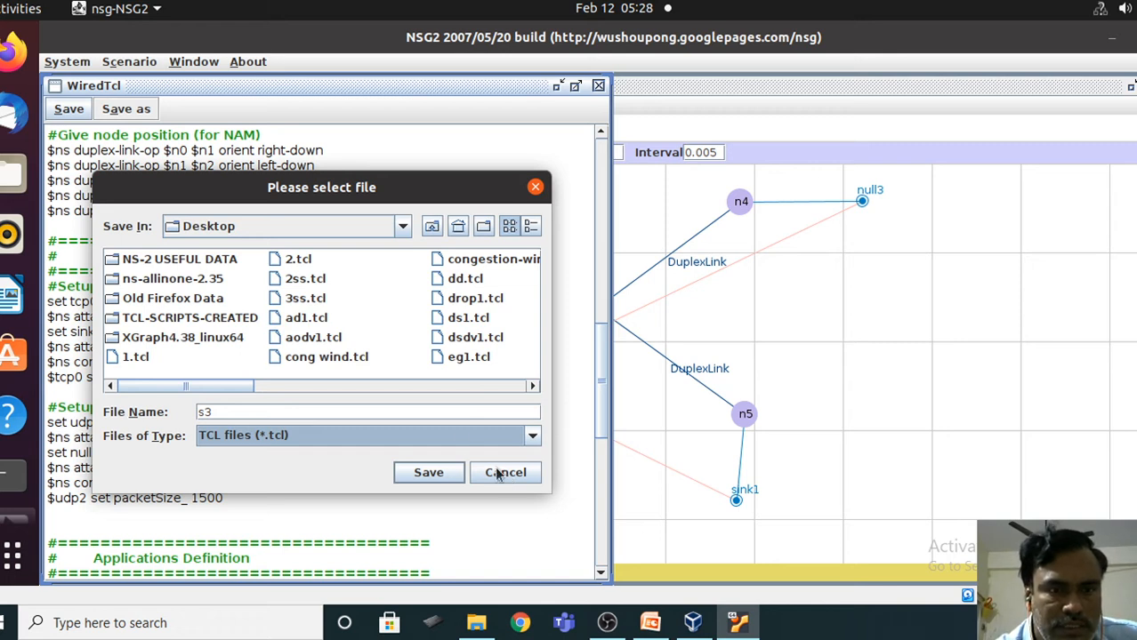
pyautogui.click(418, 473)
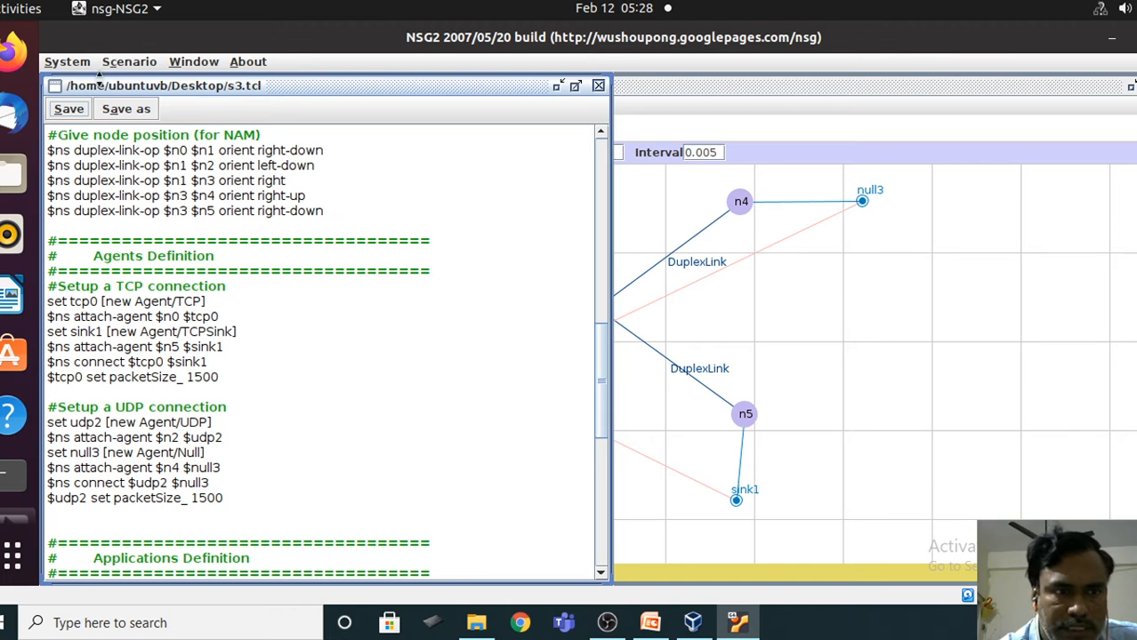
pyautogui.click(77, 110)
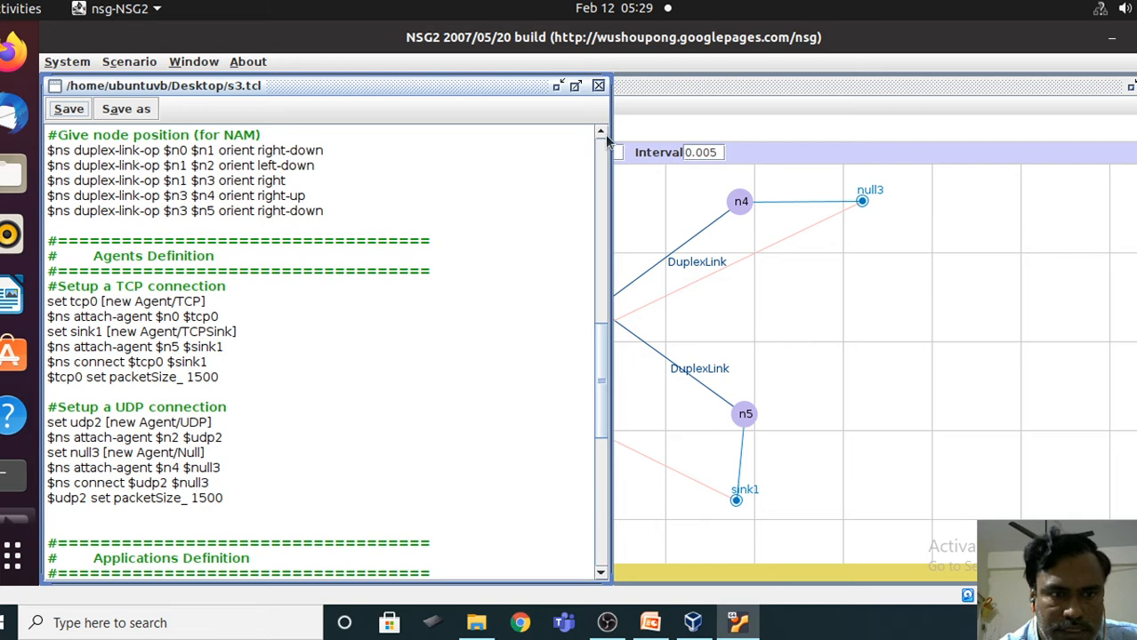
# - Maximize the script window and review the links, nodes, initialization and simulation parameter sections of s3.tcl
pyautogui.scroll(2, 599, 135)
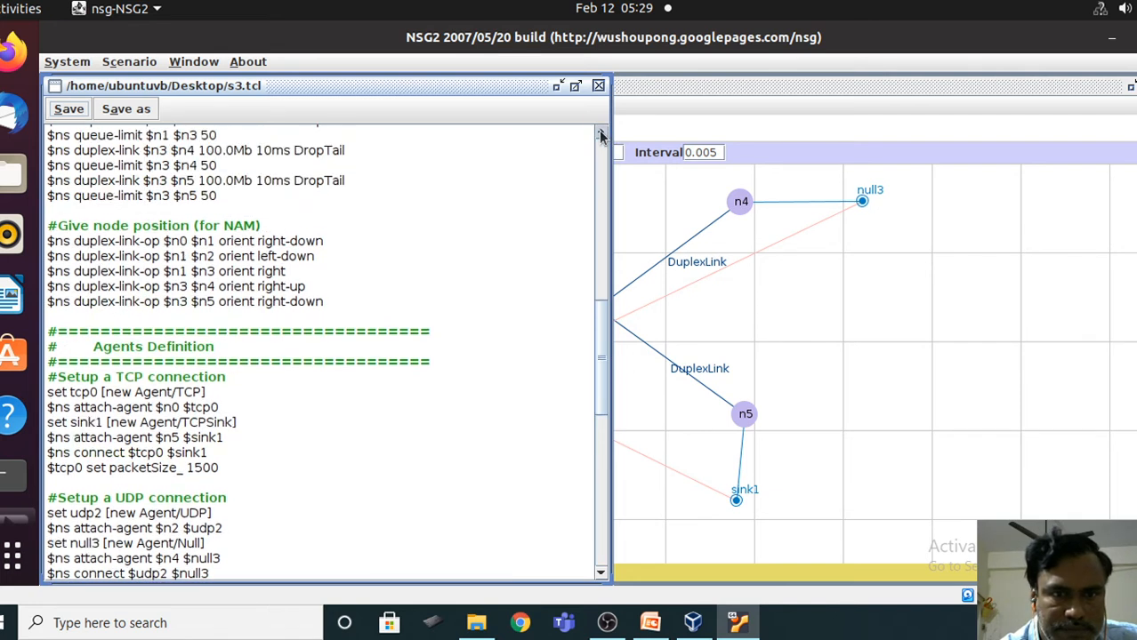
pyautogui.click(574, 86)
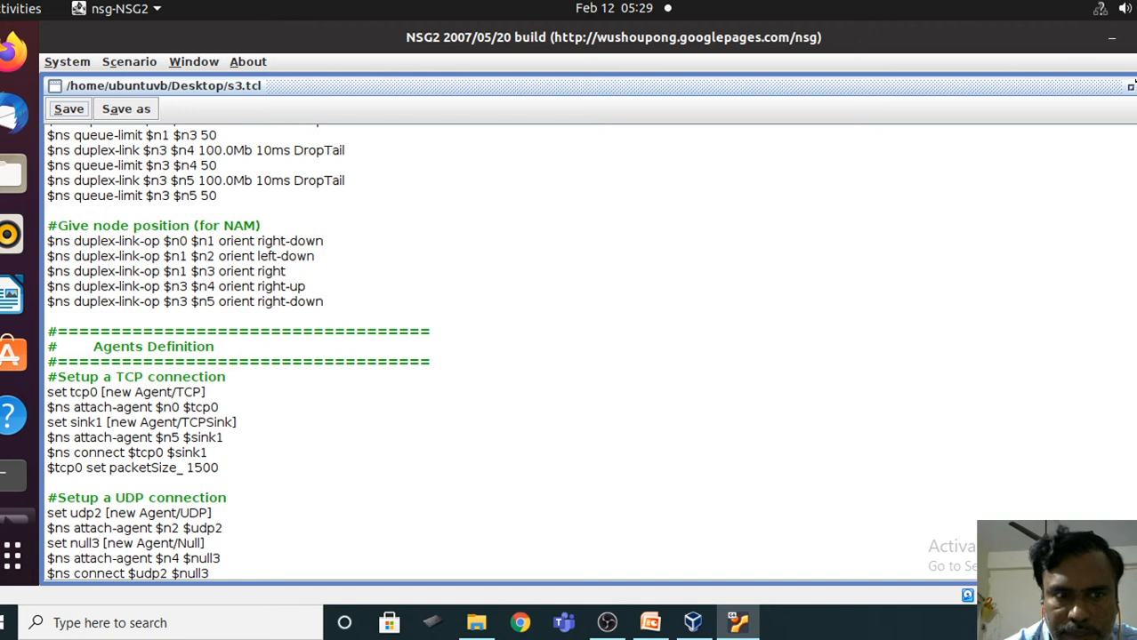
pyautogui.scroll(7, 237, 353)
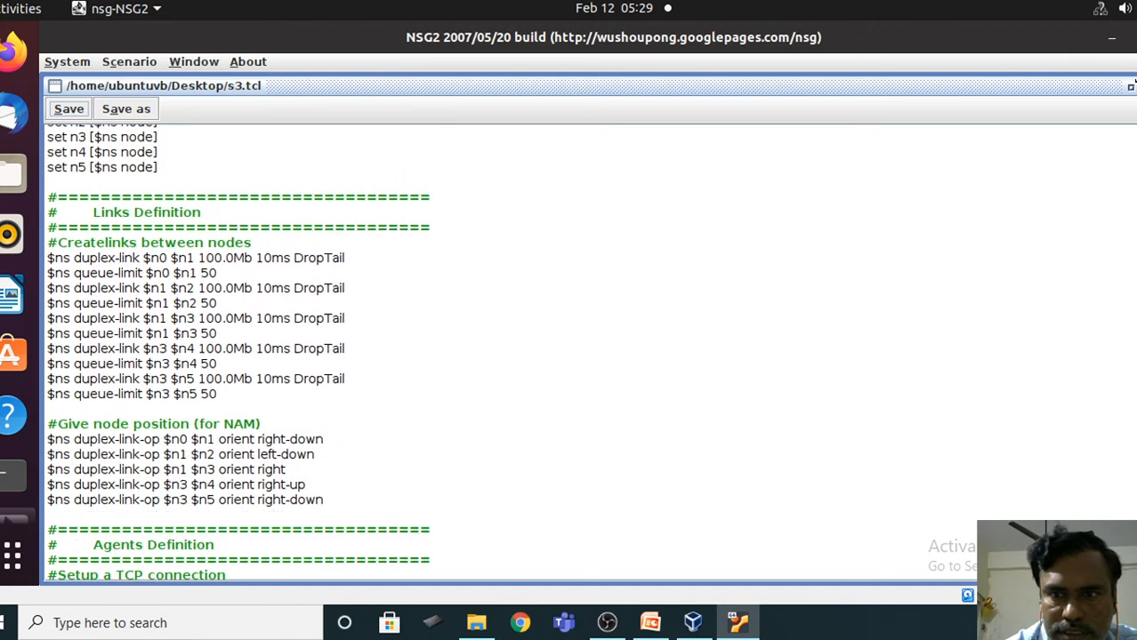
pyautogui.scroll(15, 237, 354)
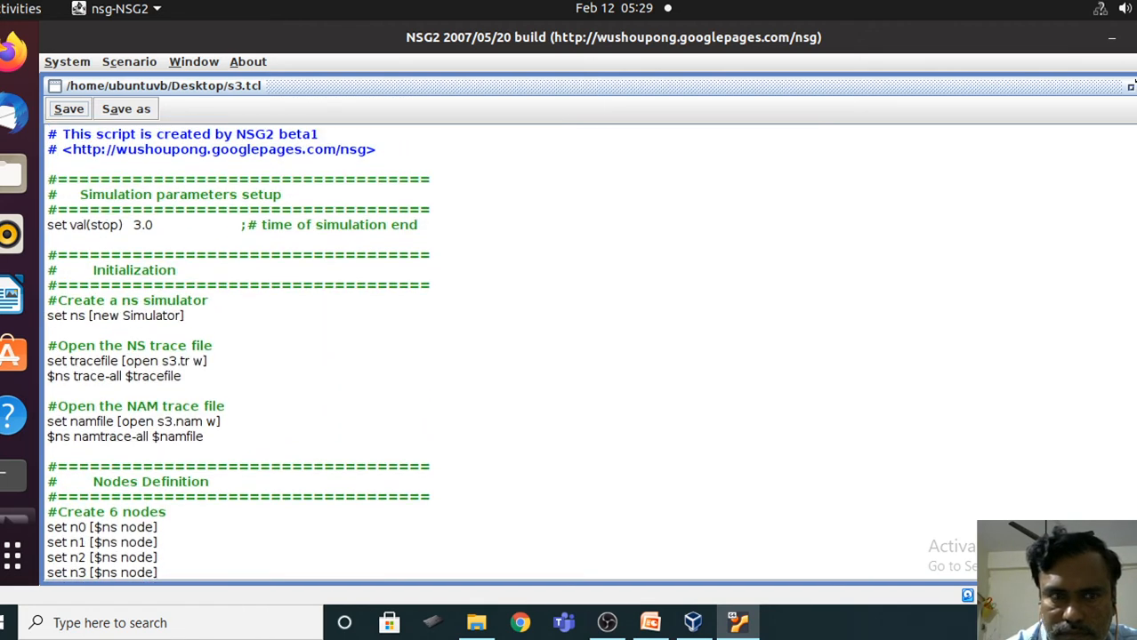